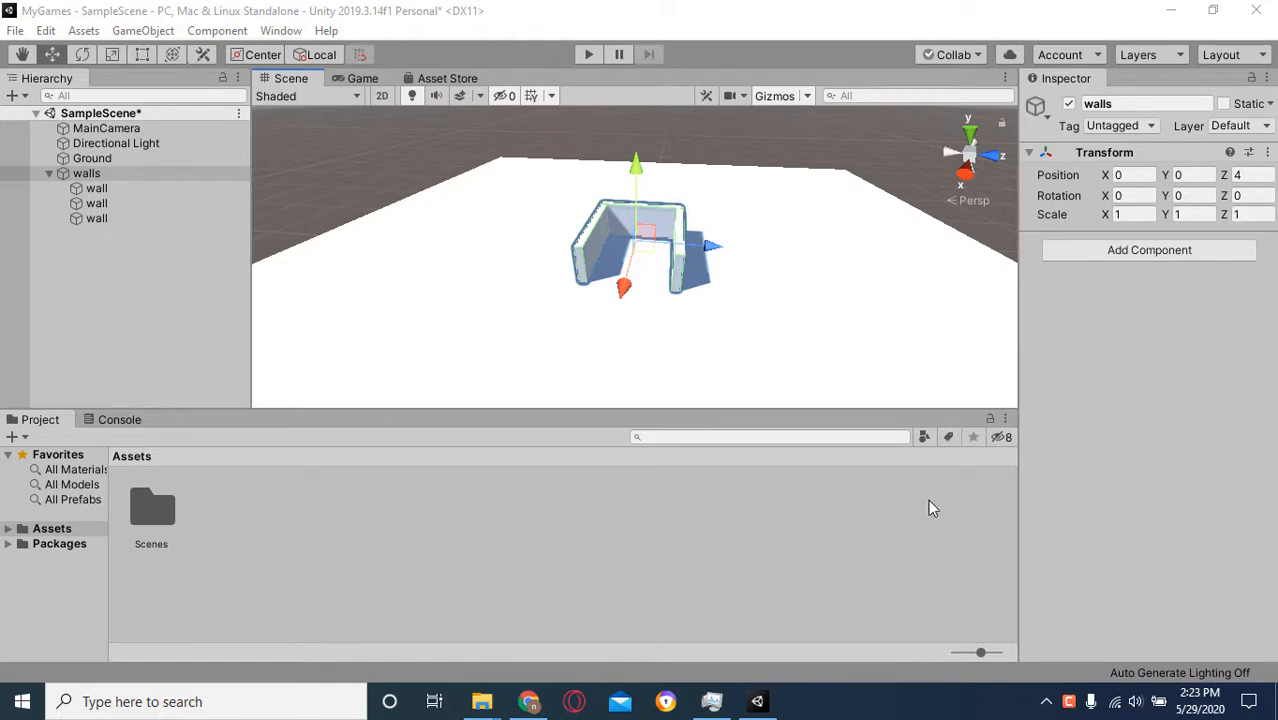
Save the current scene and open the Scenes folder in the project assets
{"action": "left_click", "coordinate": [16, 31]}
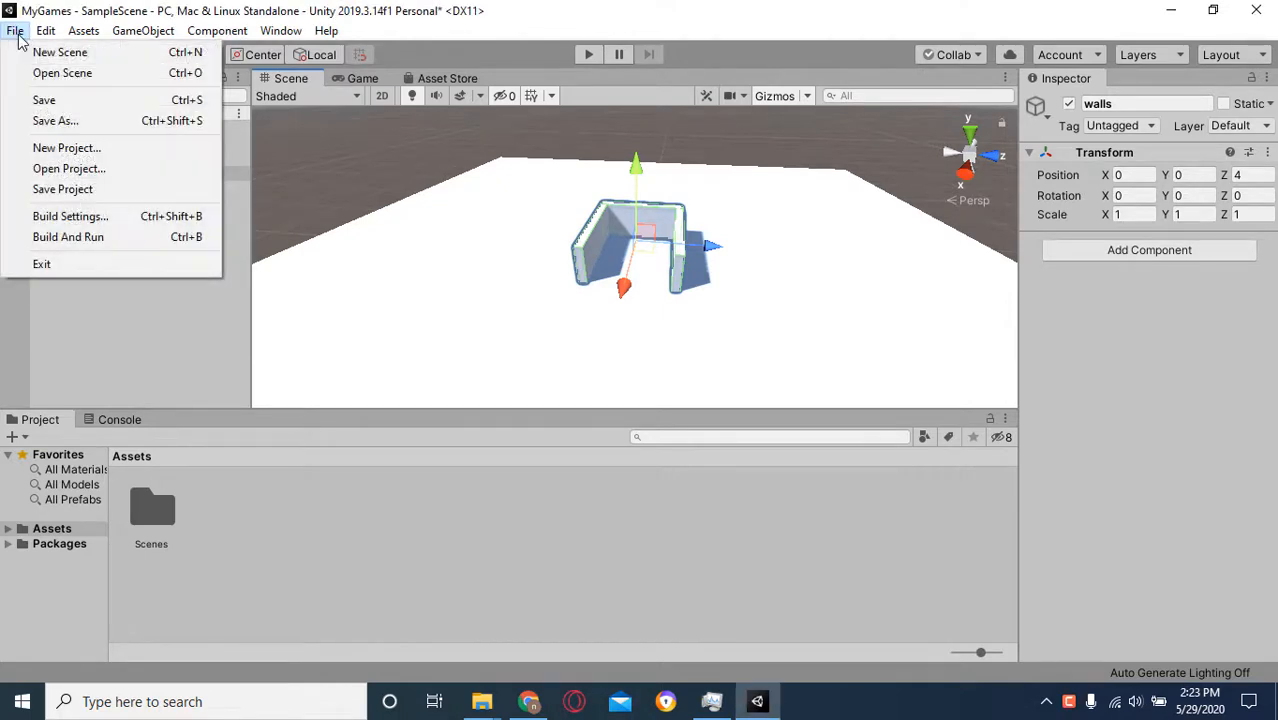
{"action": "left_click", "coordinate": [55, 100]}
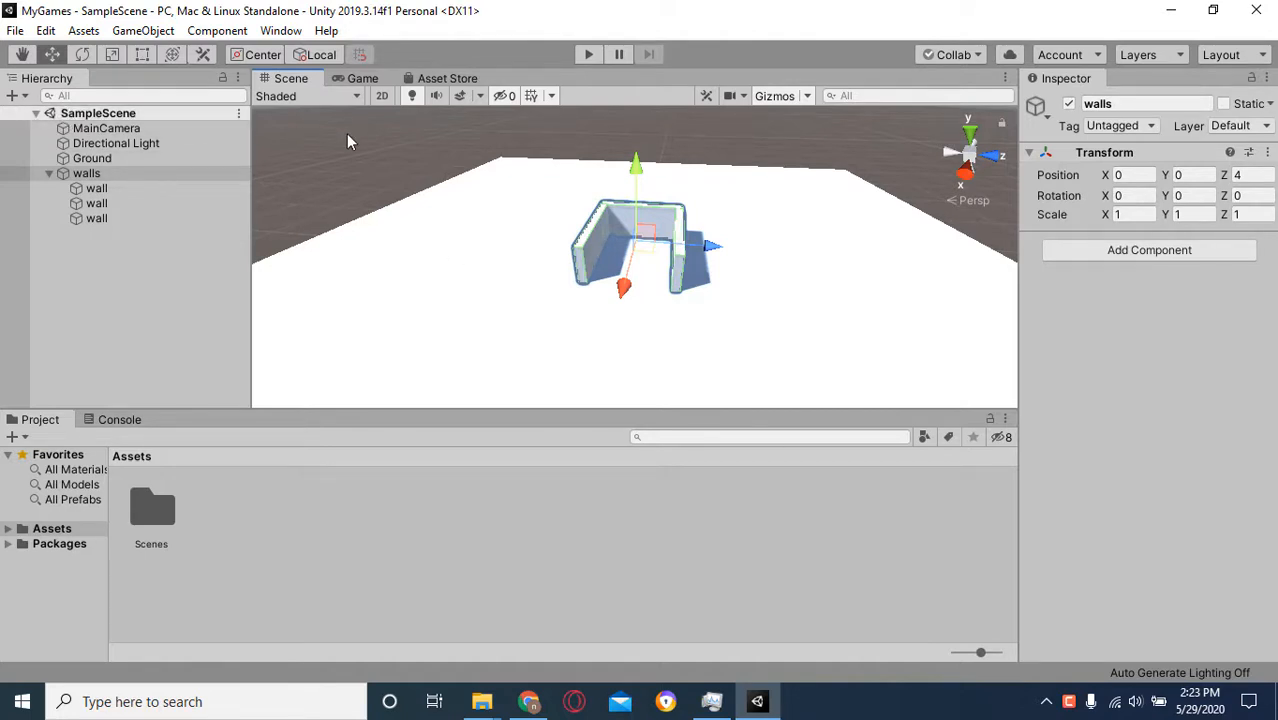
{"action": "double_click", "coordinate": [155, 508]}
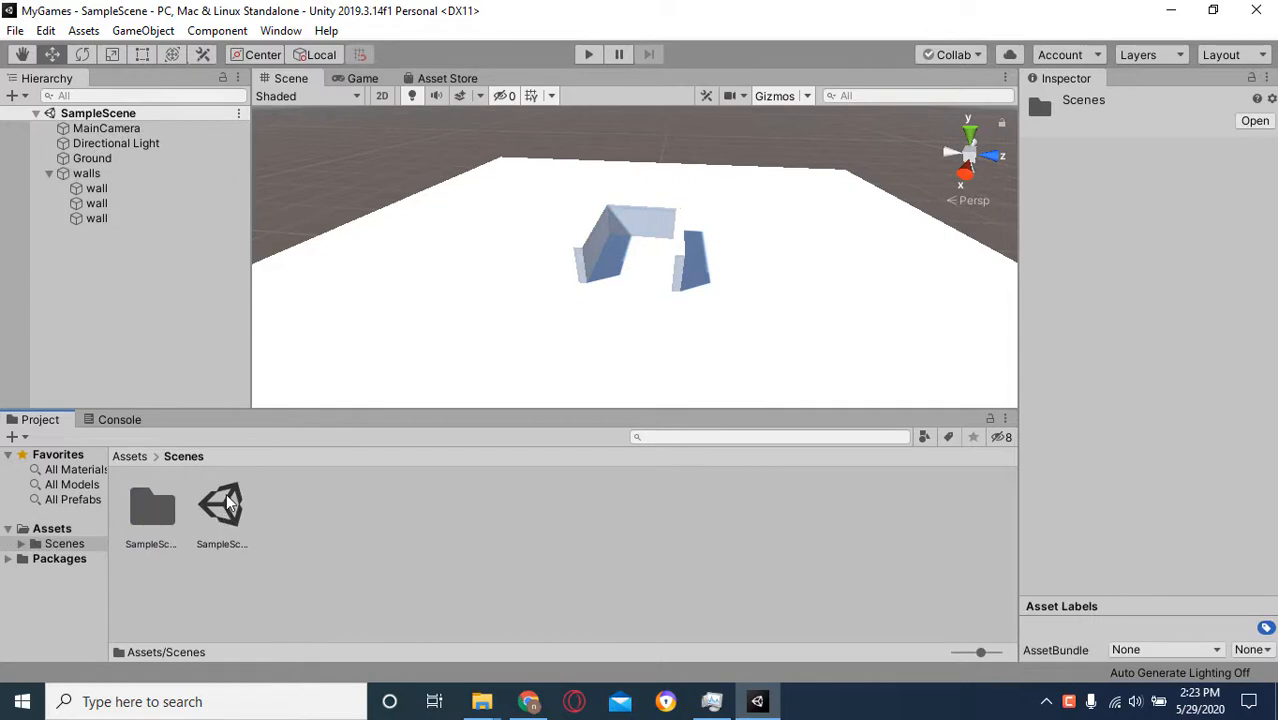
Add a 3D cube to the scene and move it away from the walls
{"action": "right_click", "coordinate": [110, 279]}
{"action": "mouse_move", "coordinate": [193, 477]}
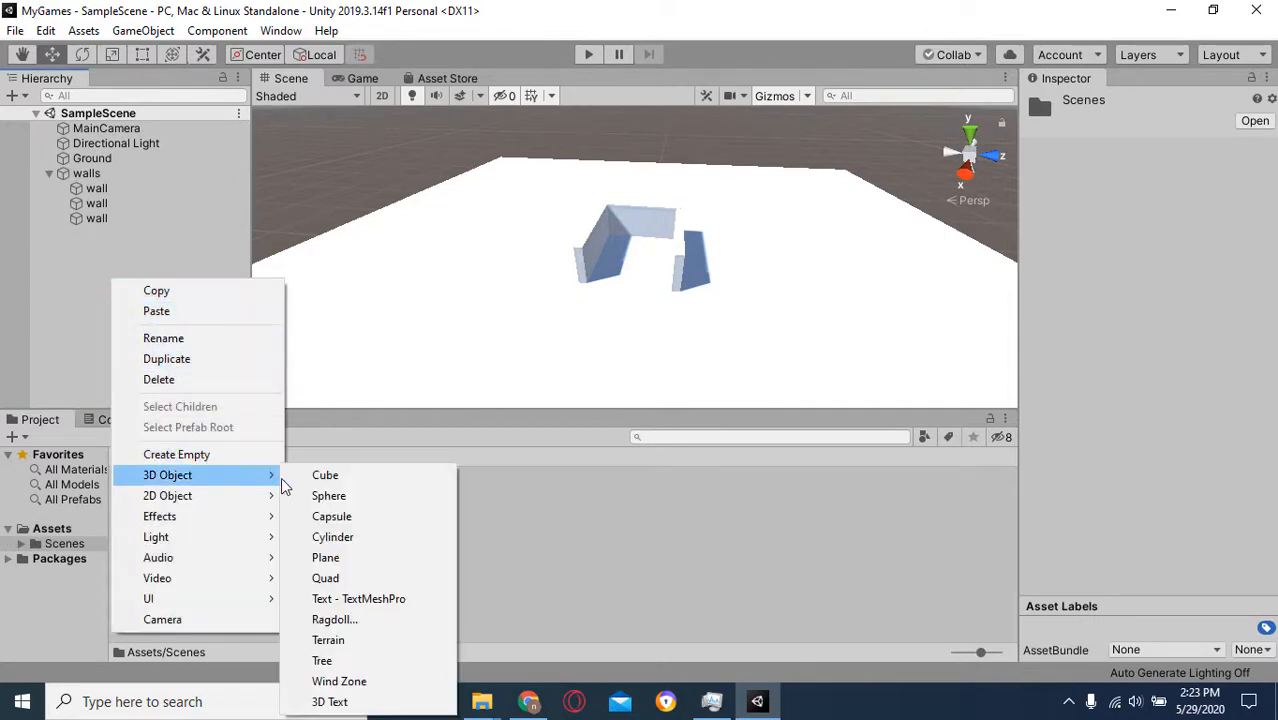
{"action": "left_click", "coordinate": [320, 475]}
{"action": "left_click_drag", "start_coordinate": [645, 258], "coordinate": [392, 240]}
{"action": "left_click", "coordinate": [370, 566]}
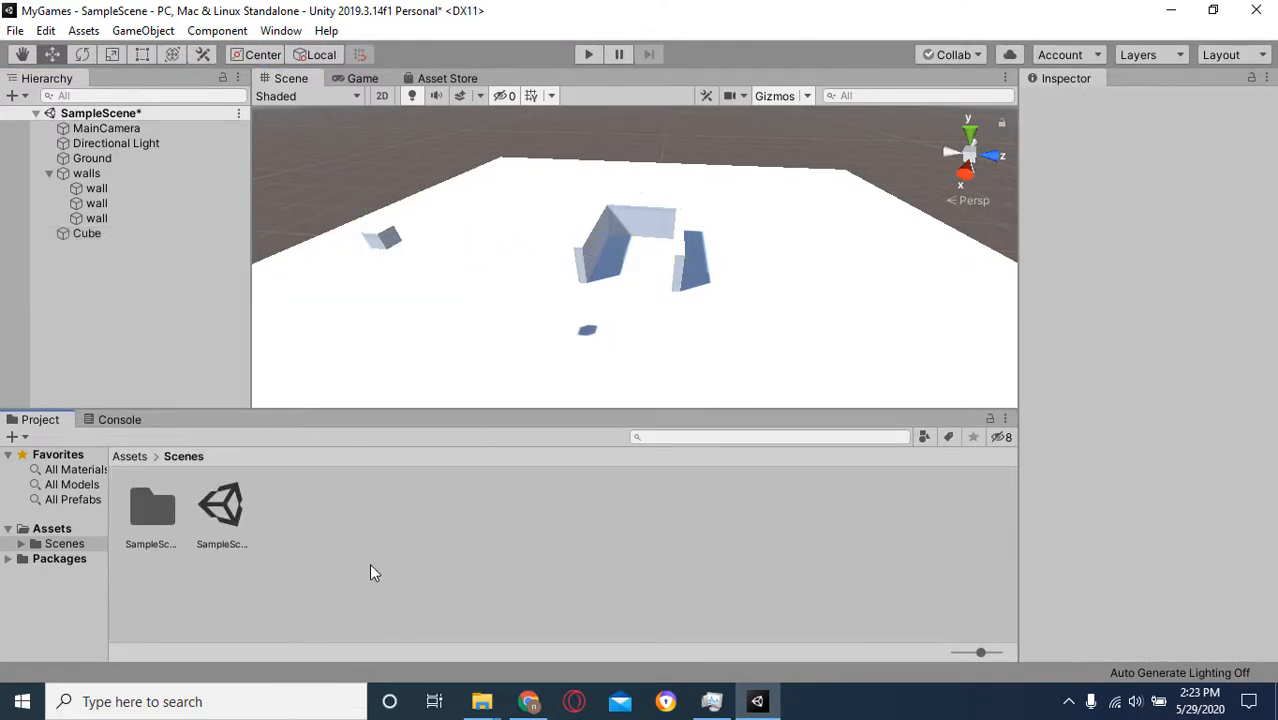
Reopen SampleScene from the Scenes folder without saving the changes
{"action": "double_click", "coordinate": [226, 510]}
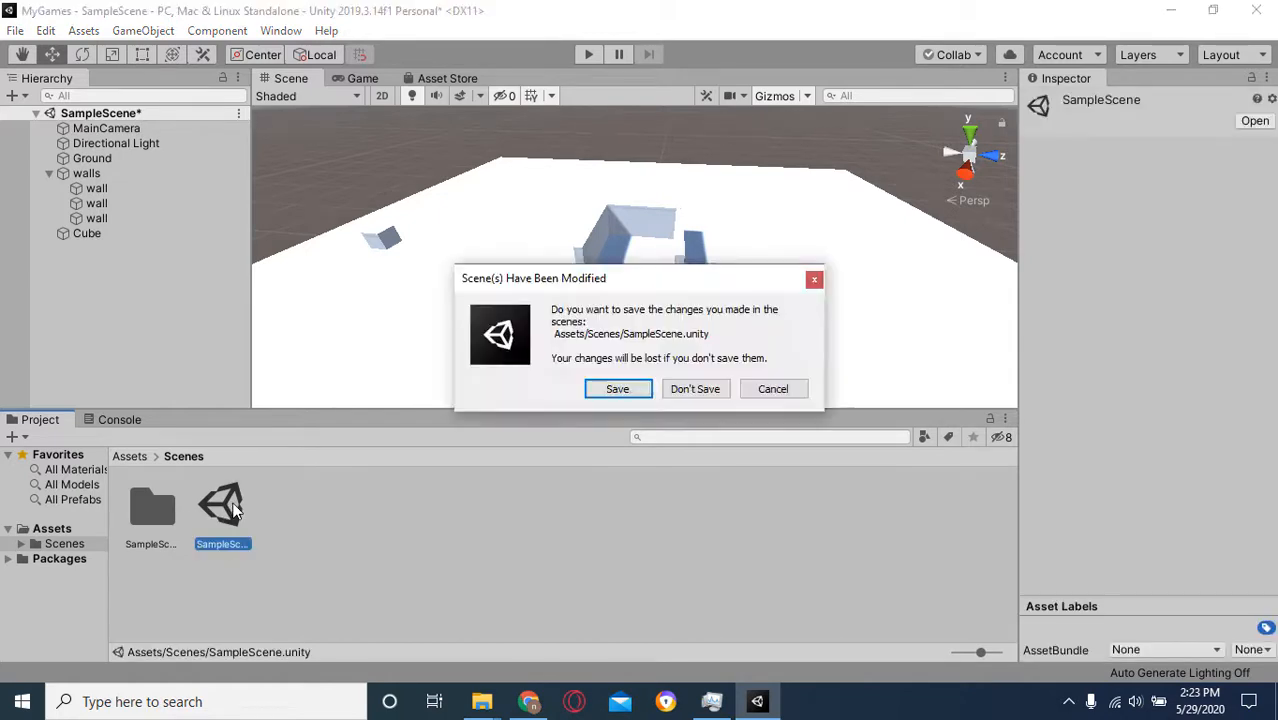
{"action": "left_click", "coordinate": [695, 389]}
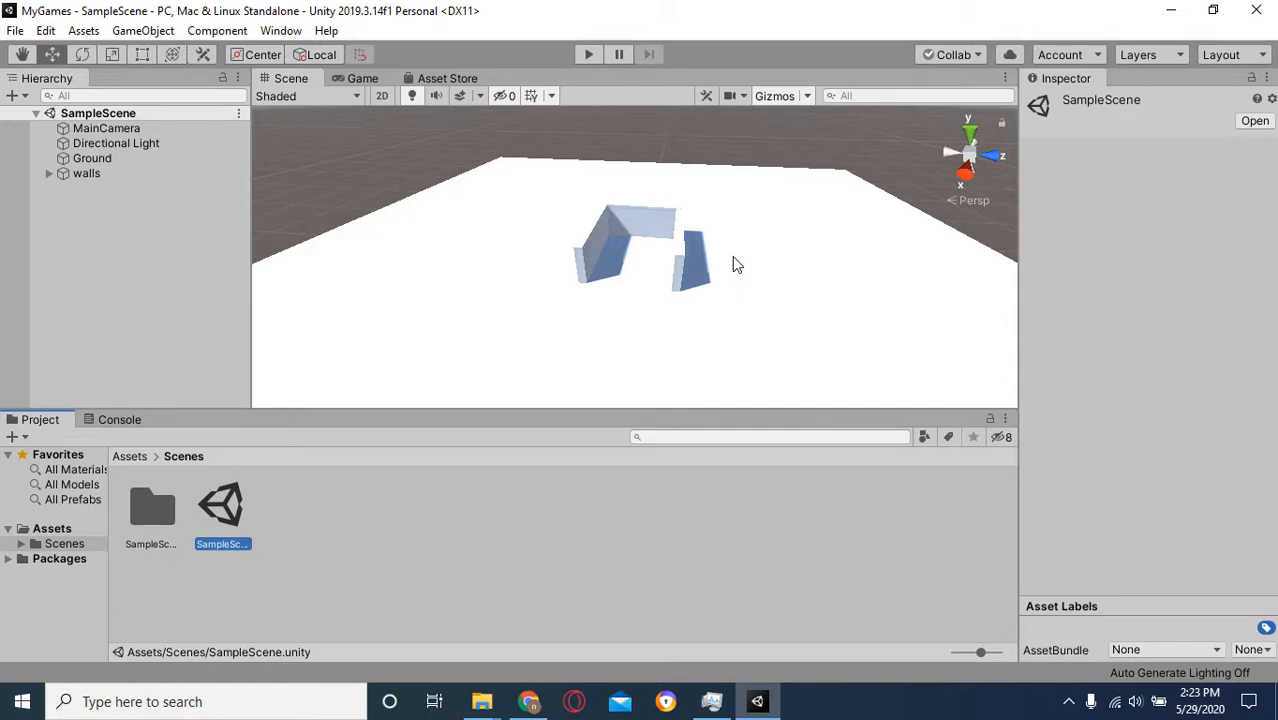
{"action": "scroll", "coordinate": [684, 252], "scroll_direction": "up", "scroll_amount": 4}
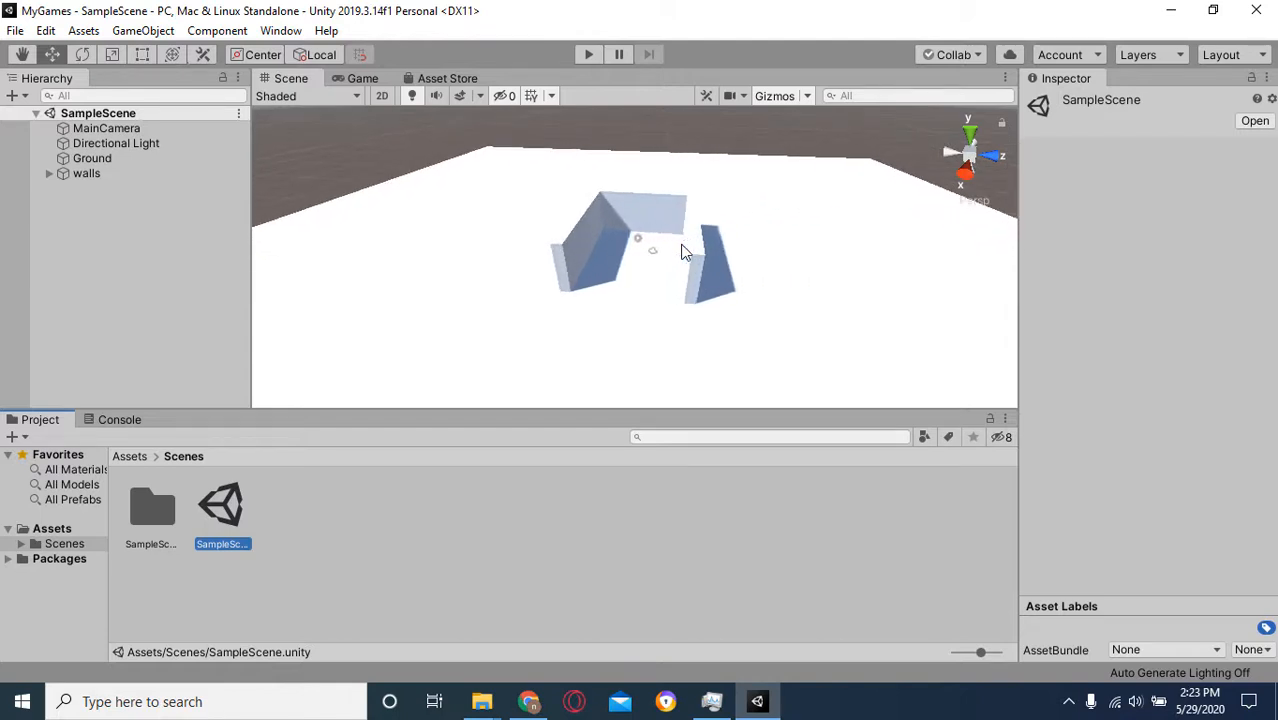
{"action": "scroll", "coordinate": [684, 252], "scroll_direction": "up", "scroll_amount": 3}
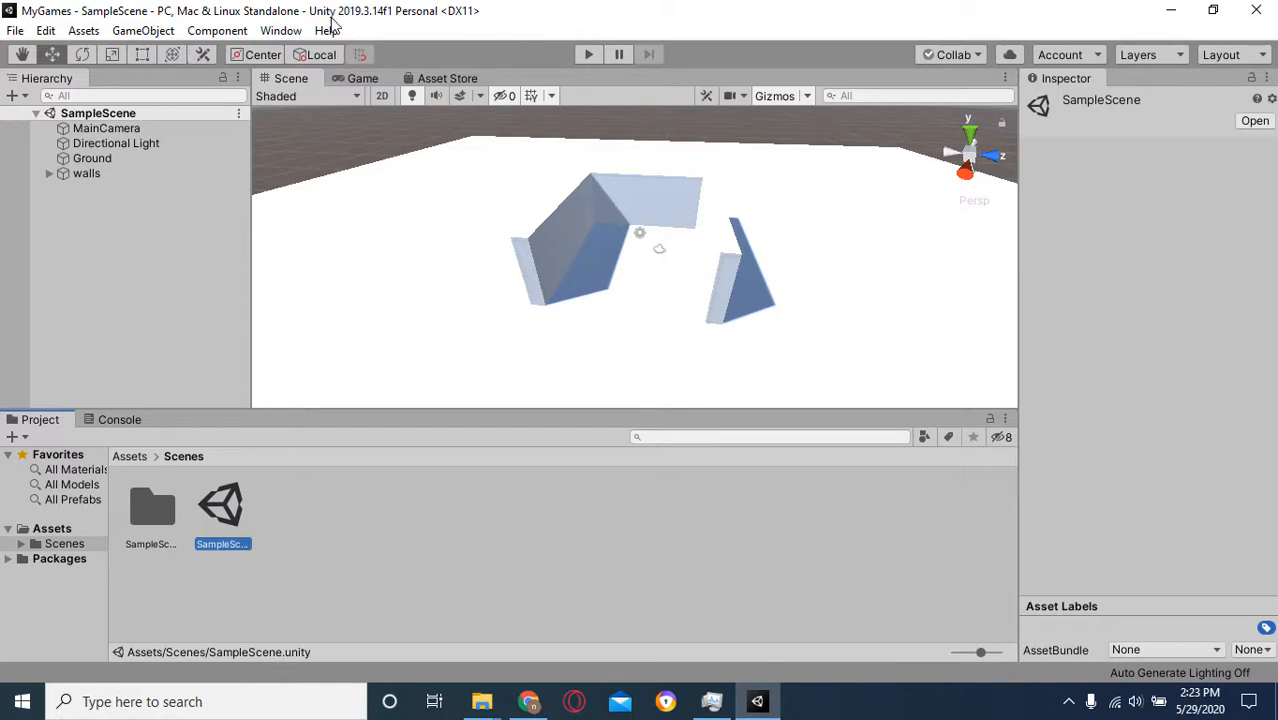
Open the Asset Store and maximize its view
{"action": "left_click", "coordinate": [290, 34]}
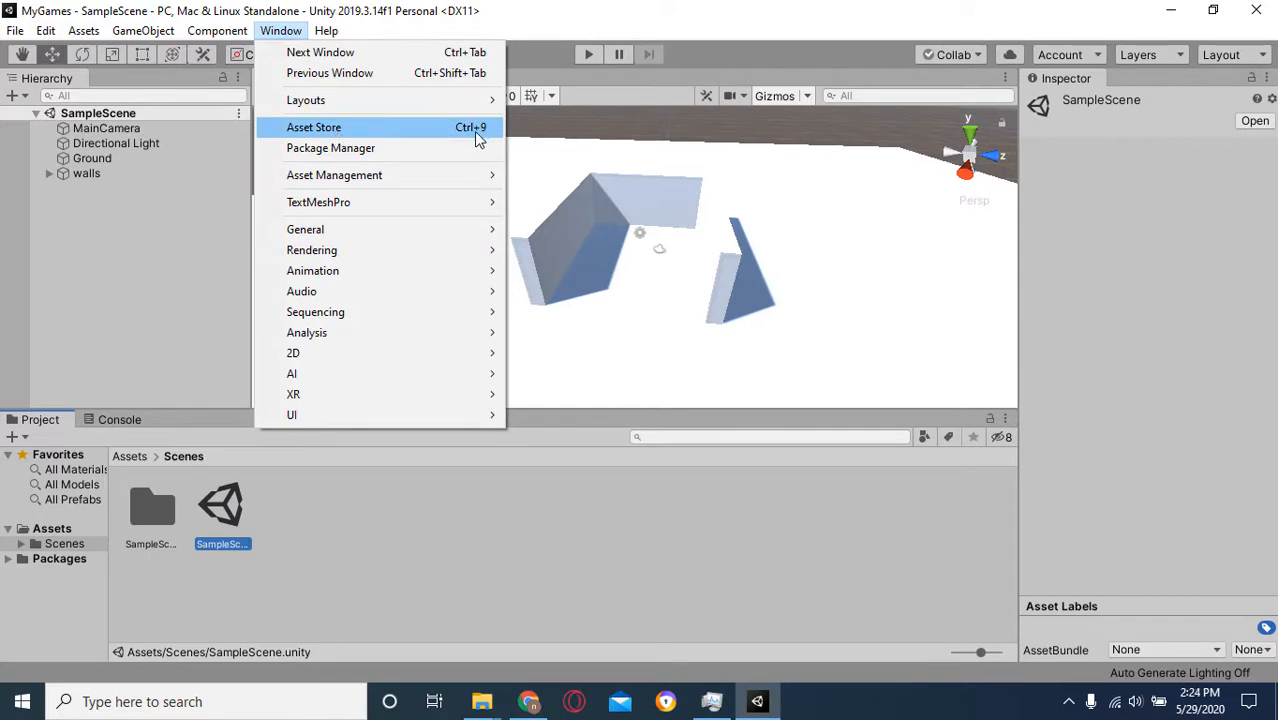
{"action": "left_click", "coordinate": [420, 138]}
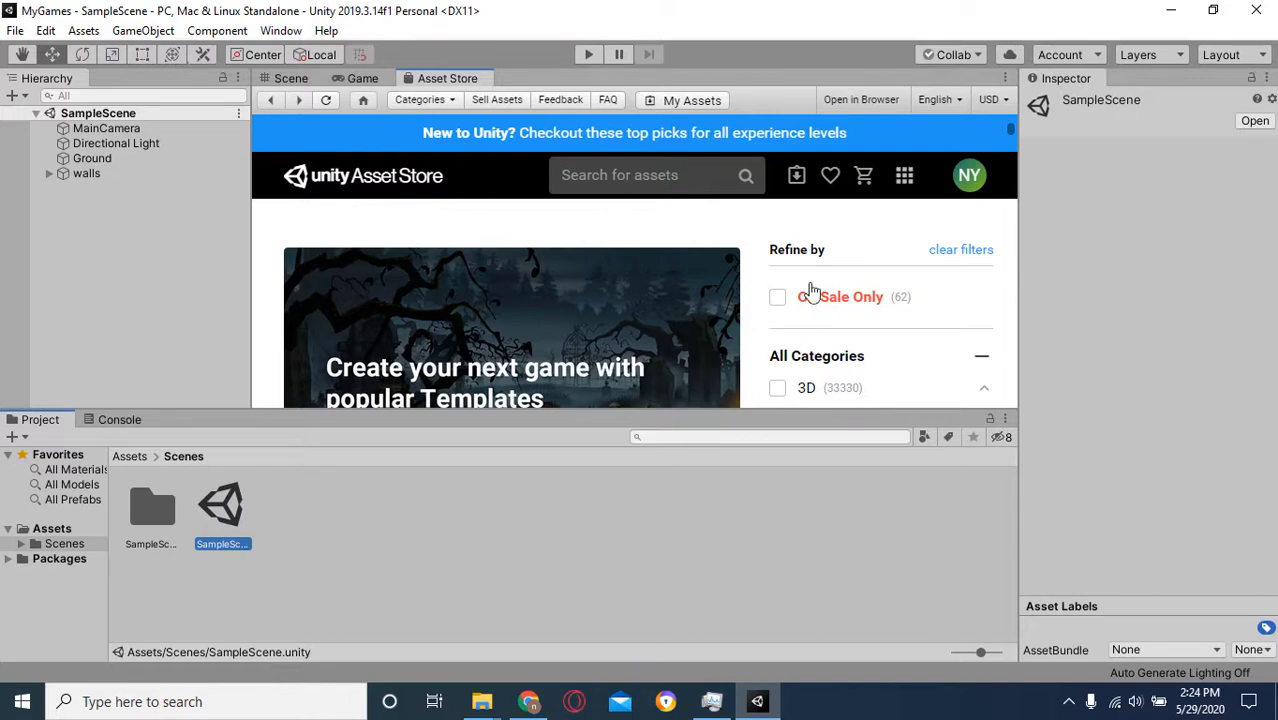
{"action": "right_click", "coordinate": [452, 85]}
{"action": "left_click", "coordinate": [492, 109]}
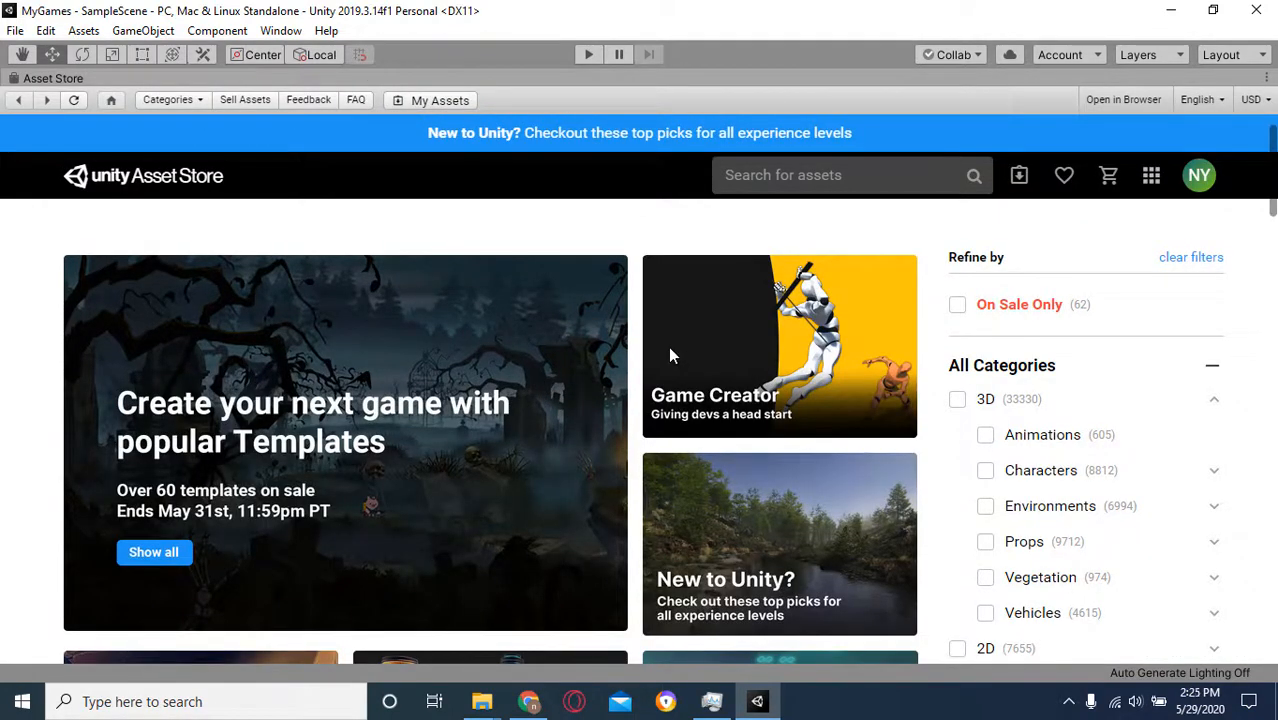
Search the store for "standard assets" and open the Standard Assets (for Unity 2017.3) page
{"action": "left_click", "coordinate": [798, 176]}
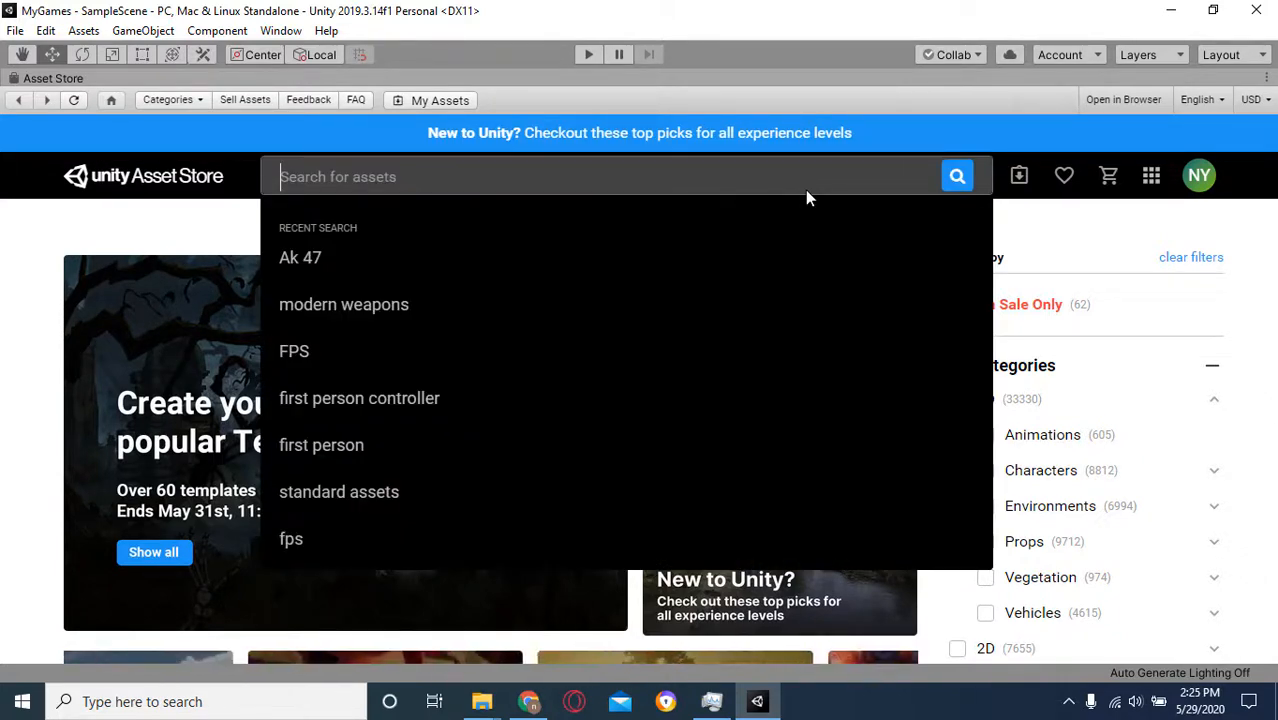
{"action": "type", "text": "sta"}
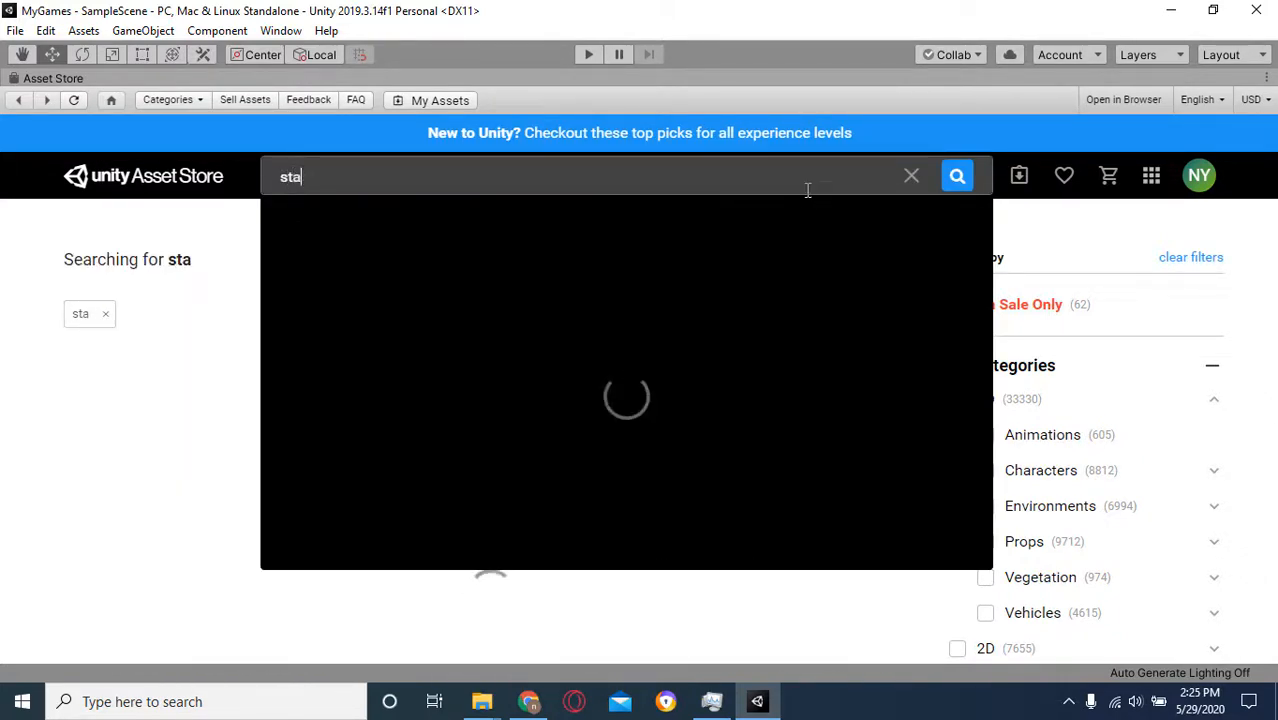
{"action": "type", "text": "nde"}
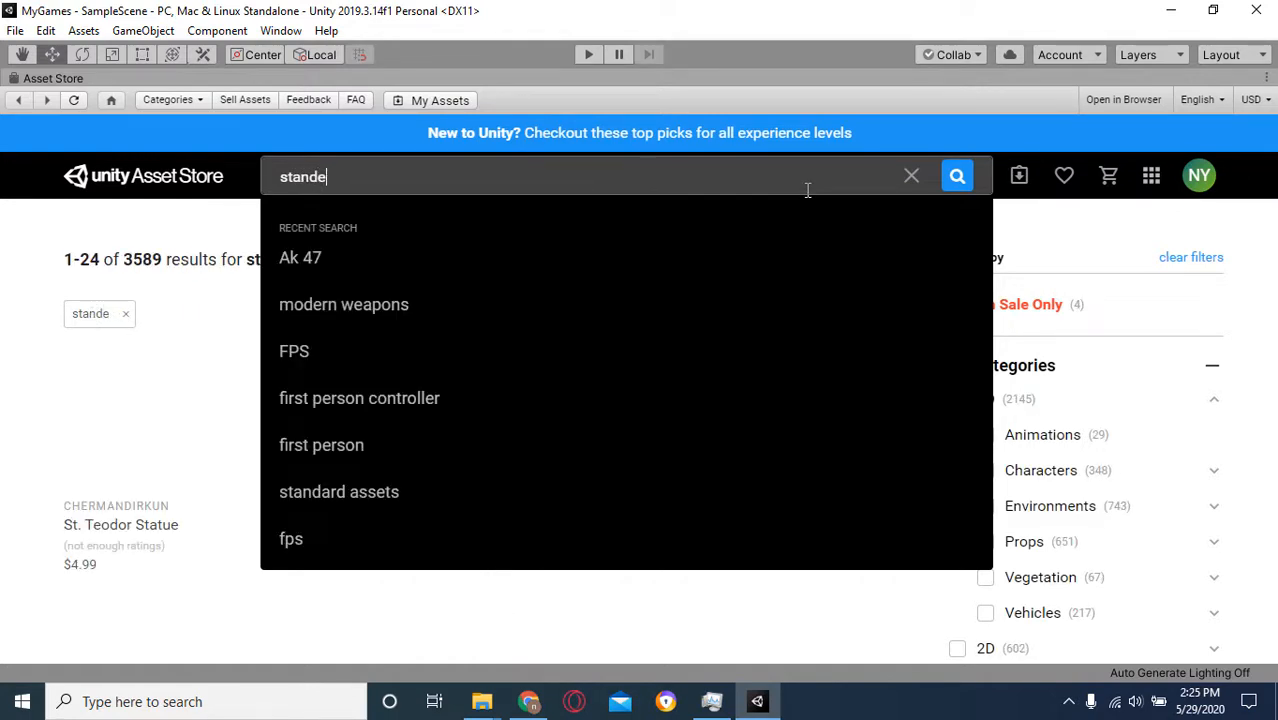
{"action": "key", "text": "BackSpace"}
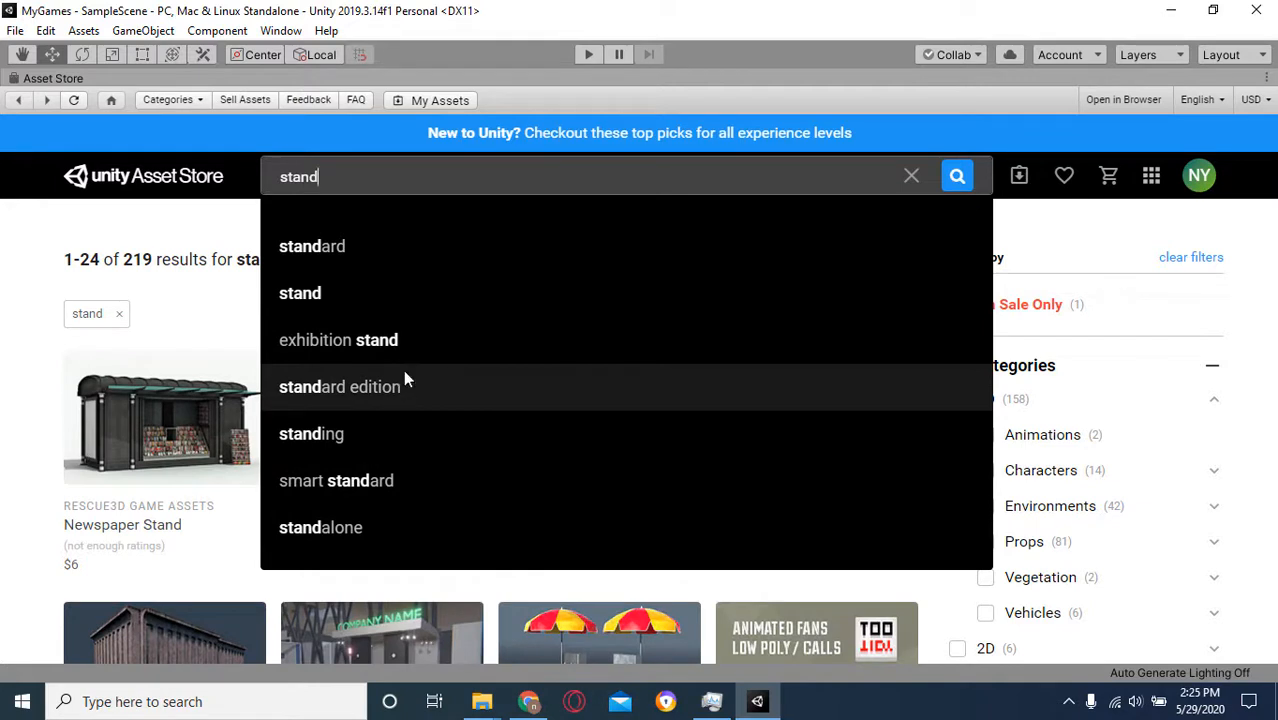
{"action": "left_click", "coordinate": [406, 381]}
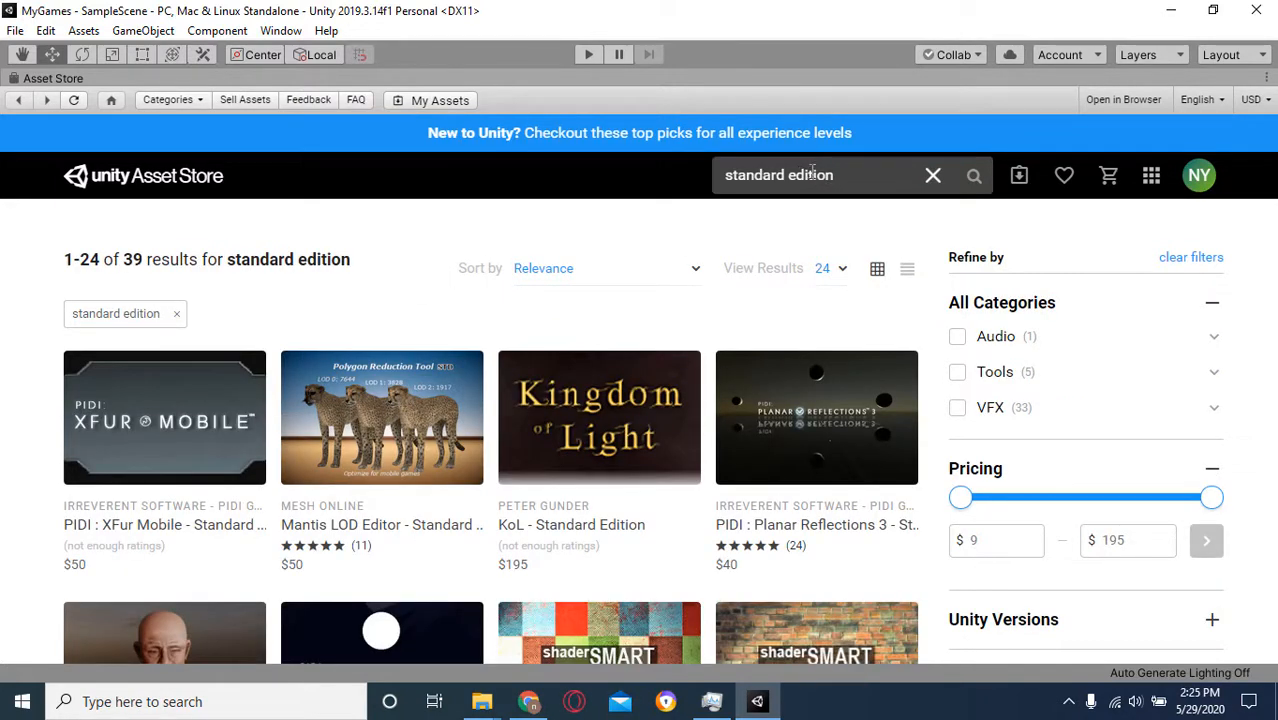
{"action": "double_click", "coordinate": [816, 176]}
{"action": "type", "text": "ass"}
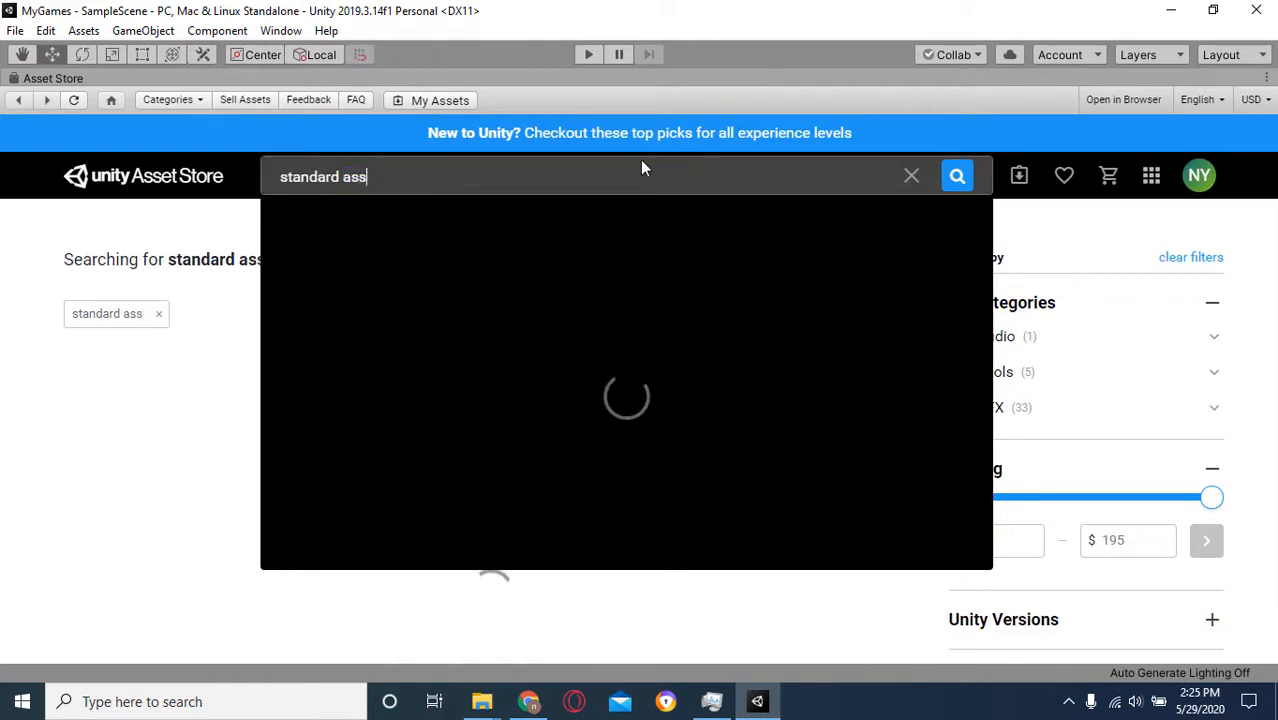
{"action": "type", "text": "ets"}
{"action": "key", "text": "Return"}
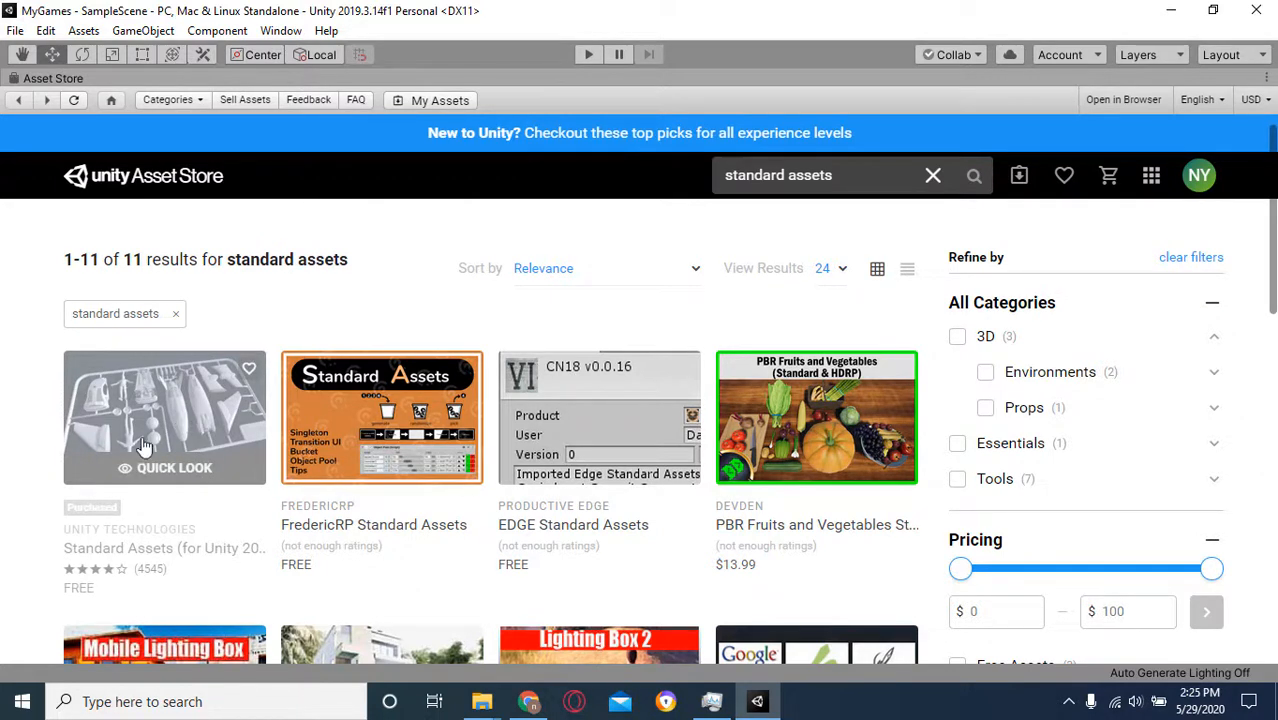
{"action": "left_click", "coordinate": [169, 411]}
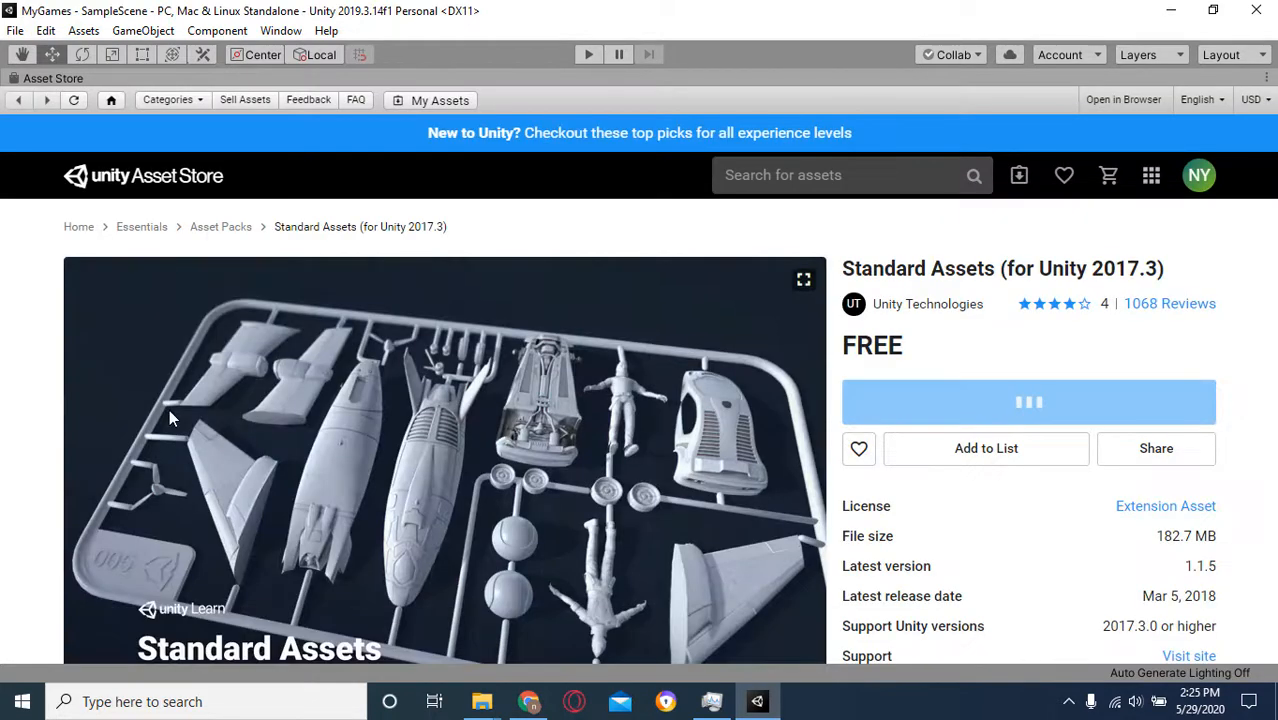
Check the file size listed for the Standard Assets package
{"action": "scroll", "coordinate": [610, 418], "scroll_direction": "down", "scroll_amount": 1}
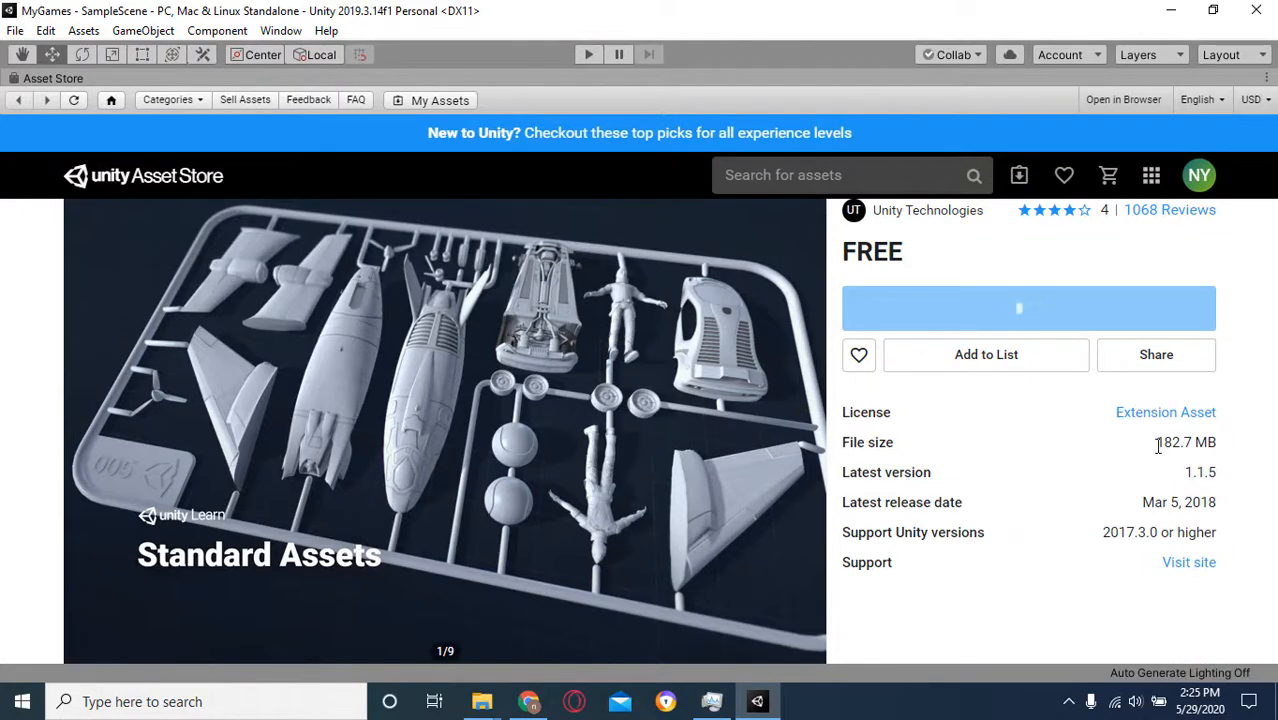
{"action": "left_click_drag", "start_coordinate": [1156, 442], "coordinate": [1220, 442]}
{"action": "key", "text": "ctrl+a"}
{"action": "scroll", "coordinate": [1157, 460], "scroll_direction": "up", "scroll_amount": 1}
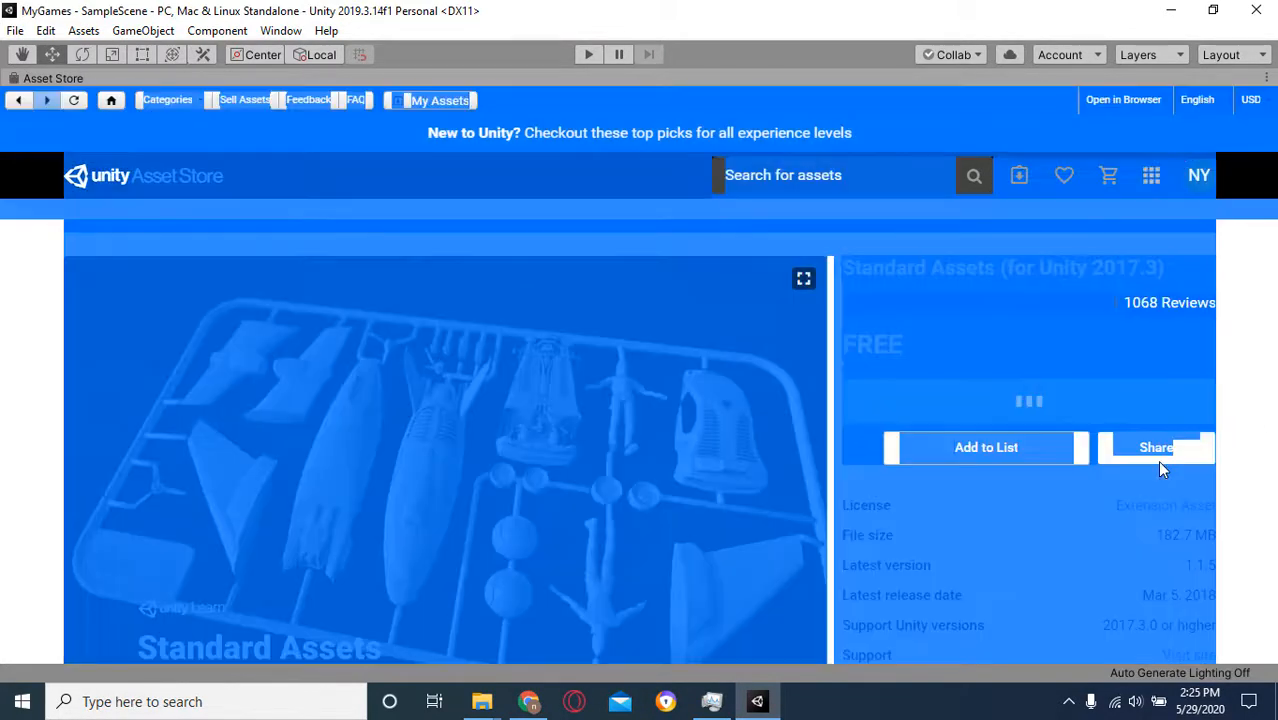
{"action": "left_click", "coordinate": [10, 378]}
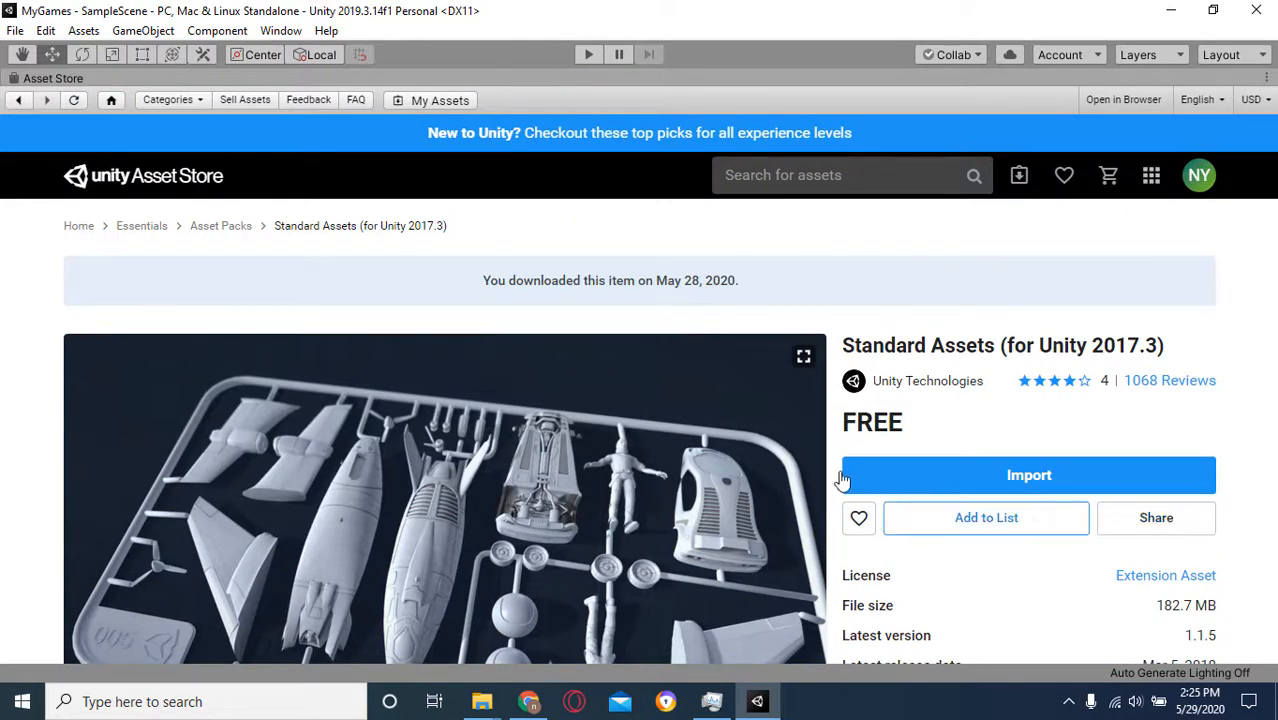
Start importing the Standard Assets package to bring up its list of contents
{"action": "scroll", "coordinate": [790, 455], "scroll_direction": "down", "scroll_amount": 1}
{"action": "left_click", "coordinate": [1040, 390]}
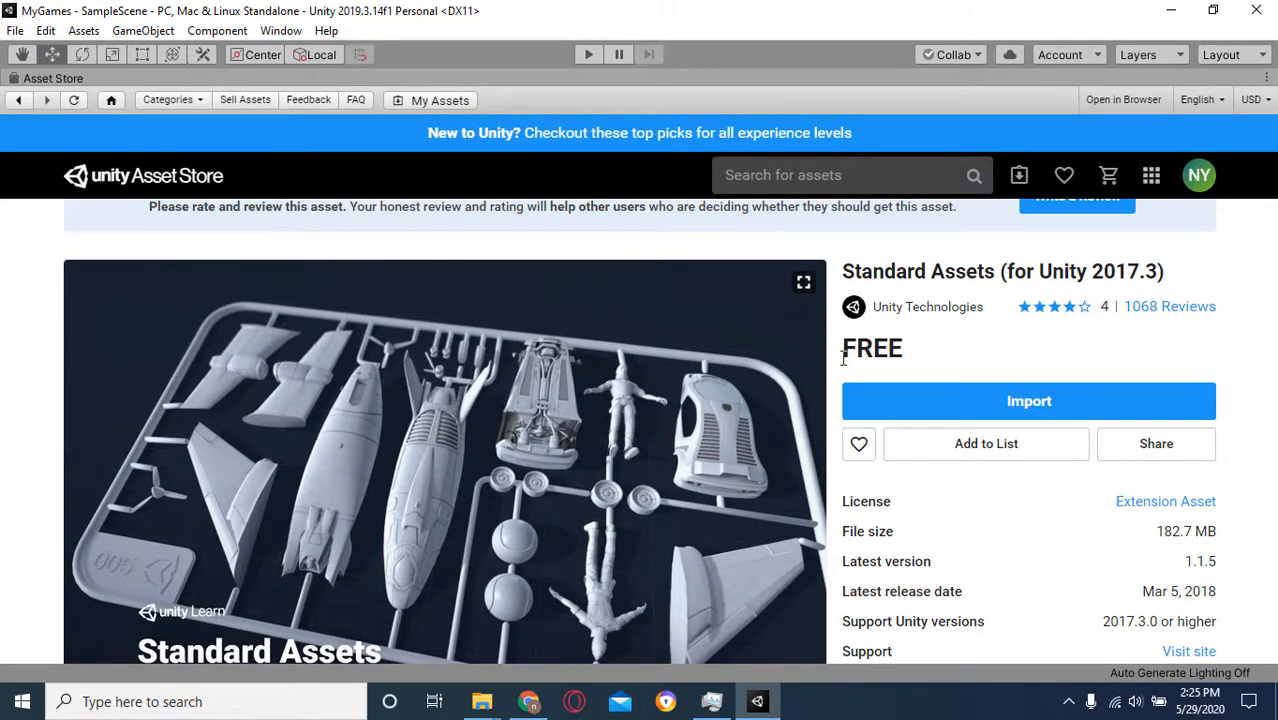
{"action": "scroll", "coordinate": [800, 405], "scroll_direction": "down", "scroll_amount": 1}
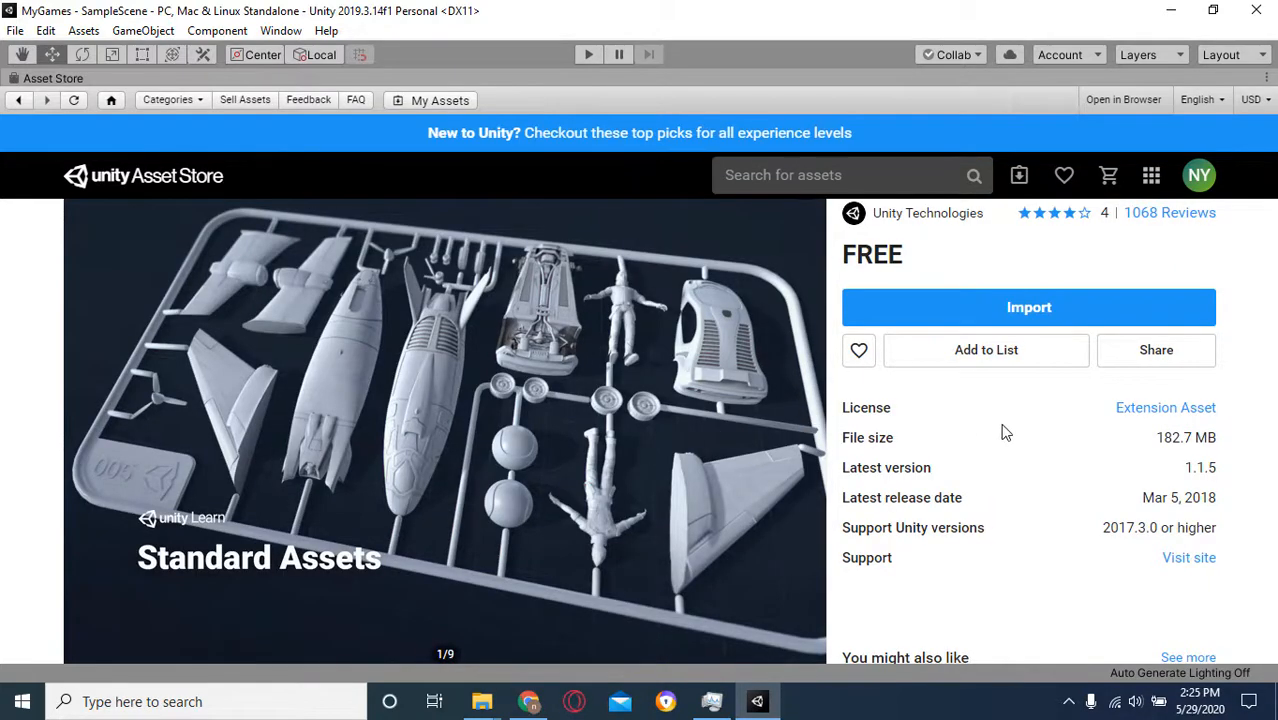
{"action": "scroll", "coordinate": [1003, 431], "scroll_direction": "up", "scroll_amount": 2}
{"action": "scroll", "coordinate": [1003, 431], "scroll_direction": "down", "scroll_amount": 1}
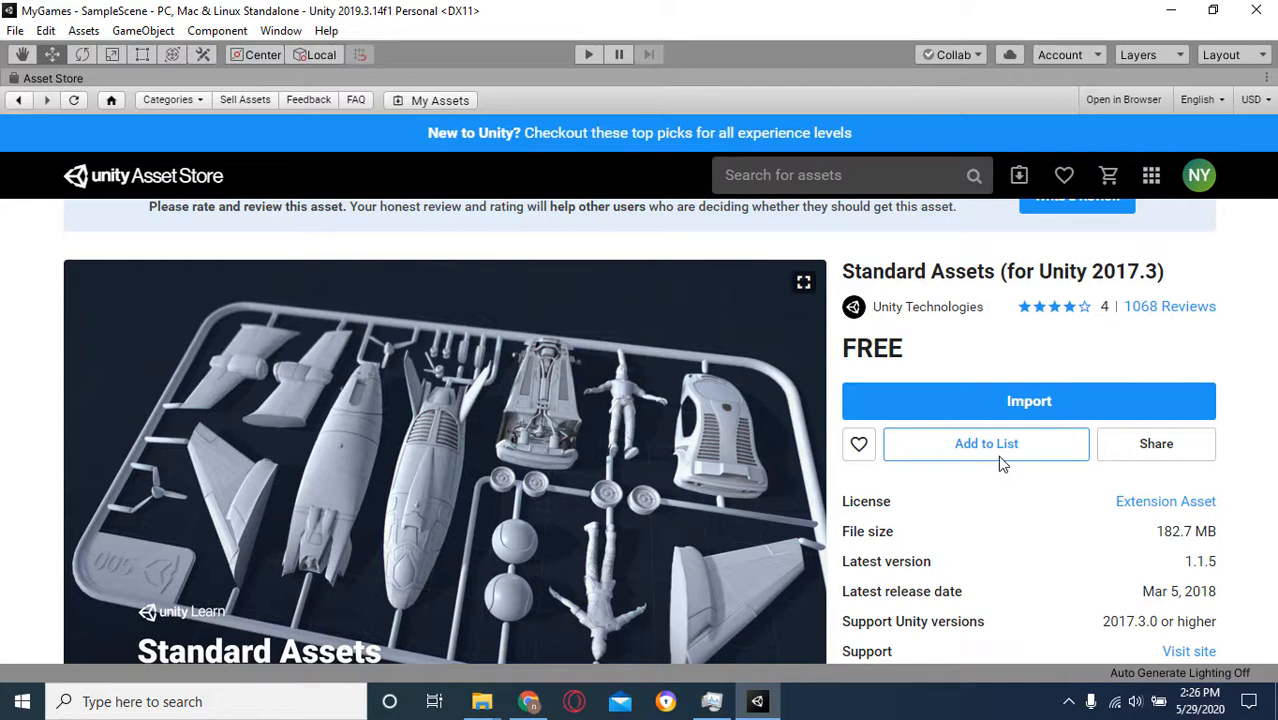
{"action": "left_click", "coordinate": [1032, 404]}
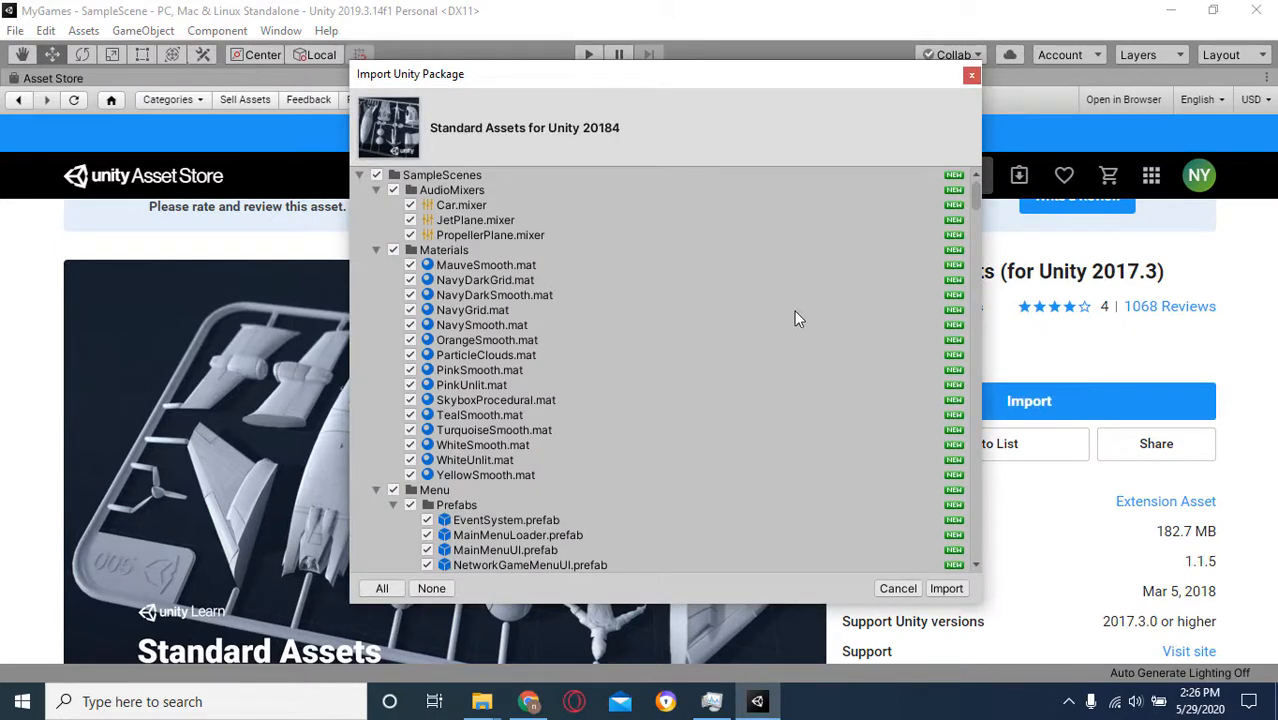
Look through the files and folders included in the Standard Assets import list
{"action": "scroll", "coordinate": [783, 304], "scroll_direction": "down", "scroll_amount": 20}
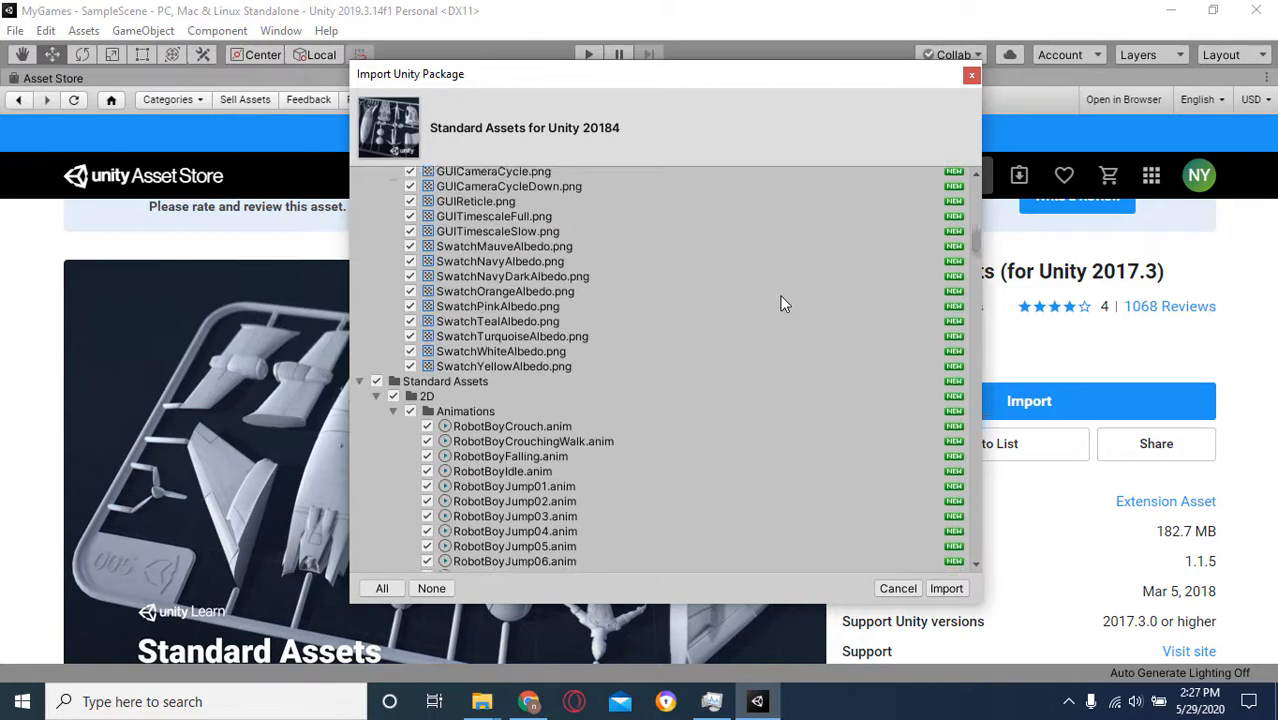
{"action": "scroll", "coordinate": [783, 304], "scroll_direction": "down", "scroll_amount": 8}
{"action": "scroll", "coordinate": [783, 304], "scroll_direction": "up", "scroll_amount": 14}
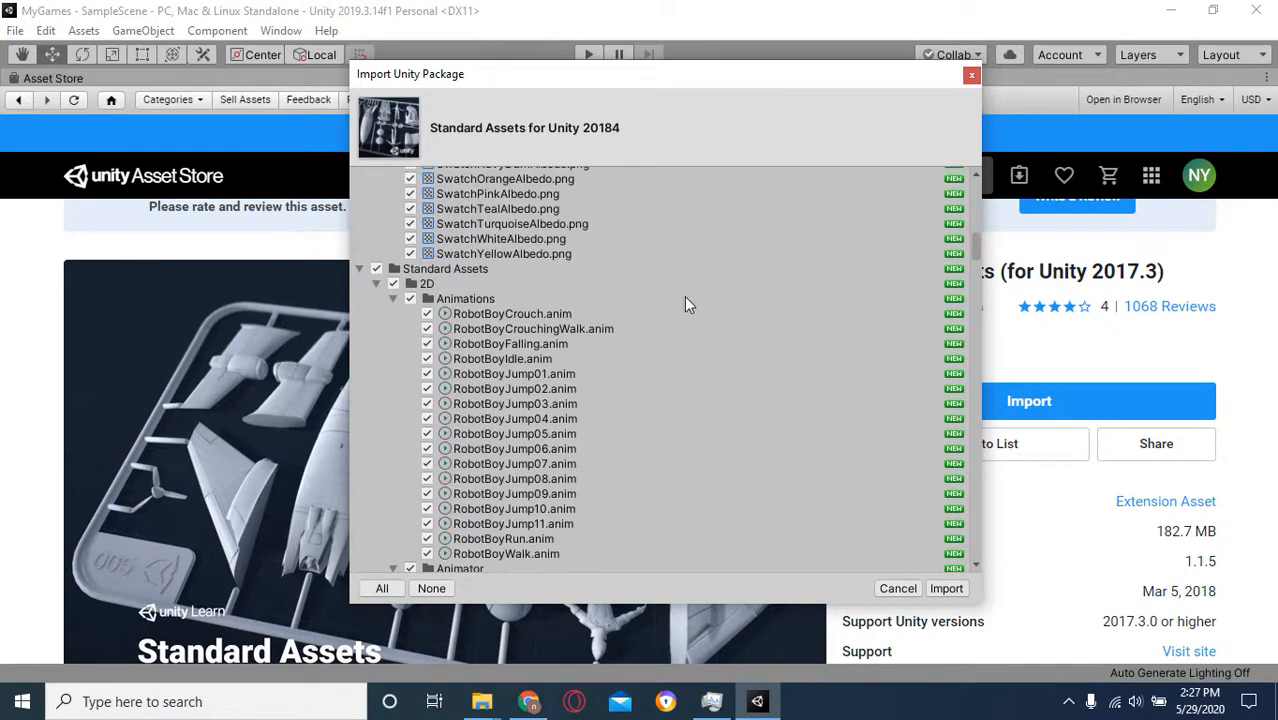
{"action": "scroll", "coordinate": [577, 310], "scroll_direction": "down", "scroll_amount": 18}
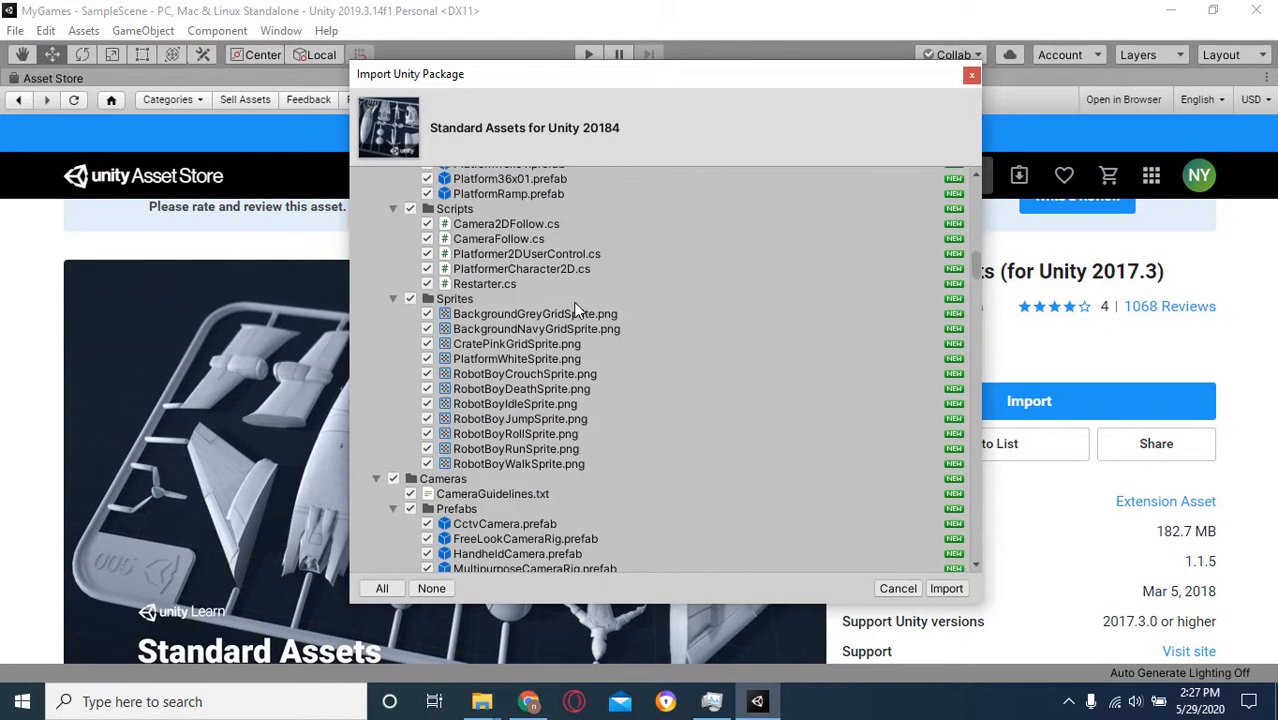
{"action": "scroll", "coordinate": [577, 310], "scroll_direction": "down", "scroll_amount": 7}
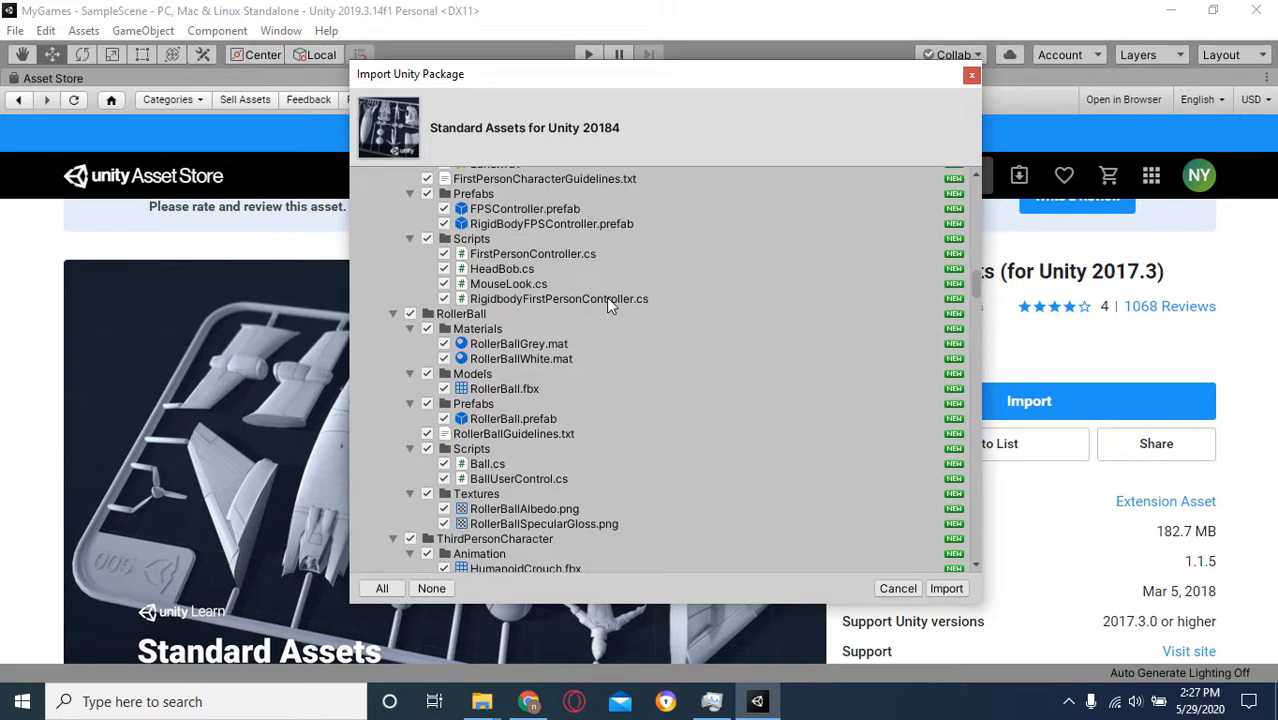
{"action": "scroll", "coordinate": [636, 297], "scroll_direction": "down", "scroll_amount": 20}
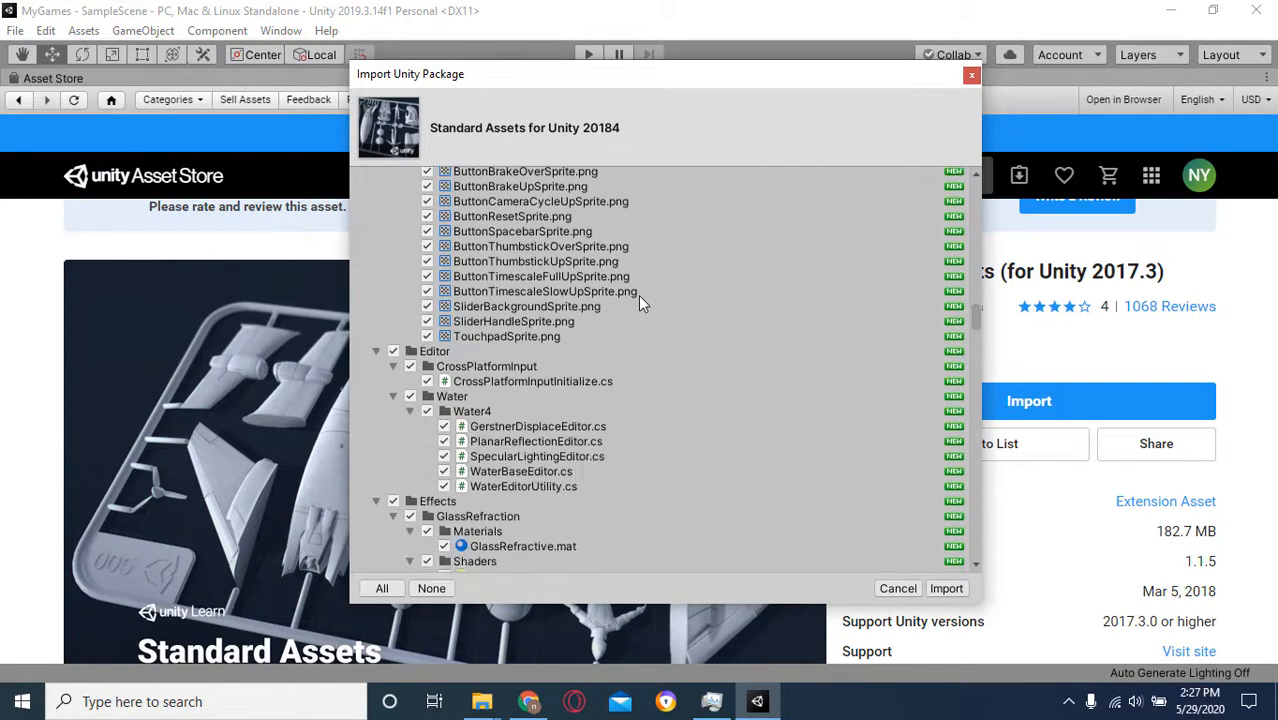
{"action": "scroll", "coordinate": [640, 298], "scroll_direction": "down", "scroll_amount": 5}
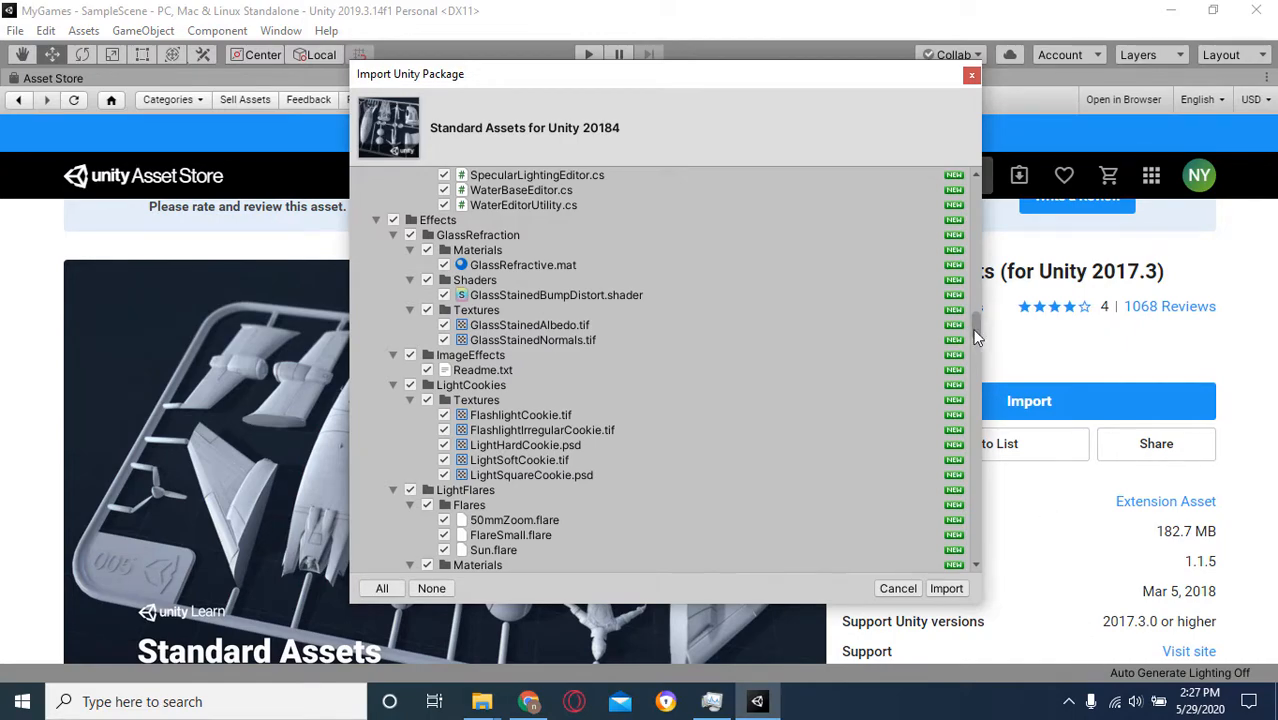
{"action": "left_click_drag", "start_coordinate": [977, 338], "coordinate": [982, 182]}
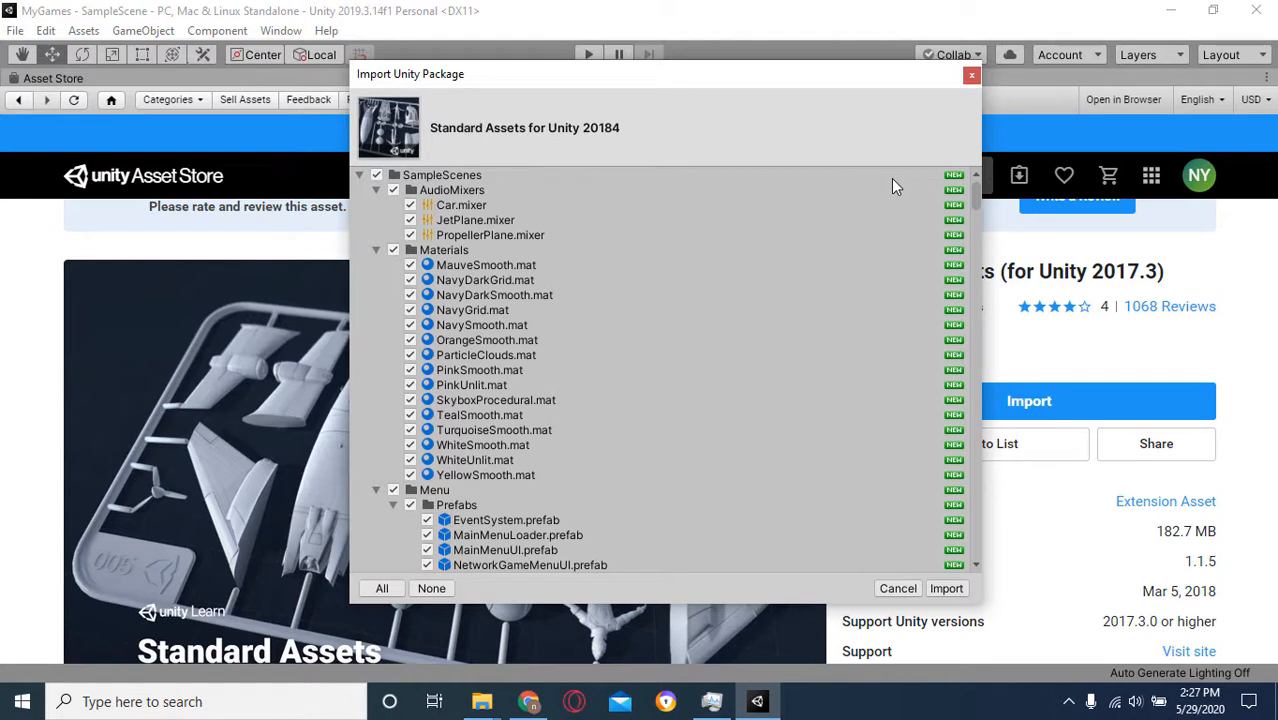
Examine the SampleScenes and Standard Assets folder trees in the import list, including the 2D animations
{"action": "left_click", "coordinate": [360, 176]}
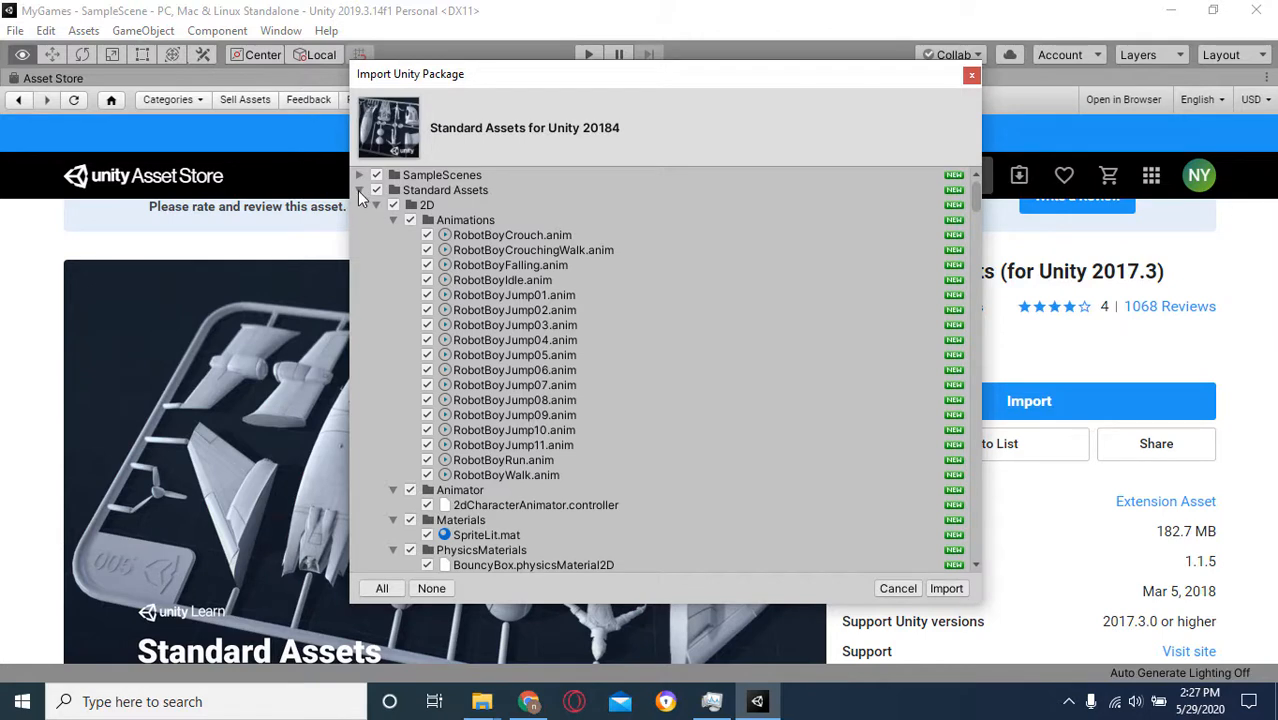
{"action": "left_click", "coordinate": [360, 191]}
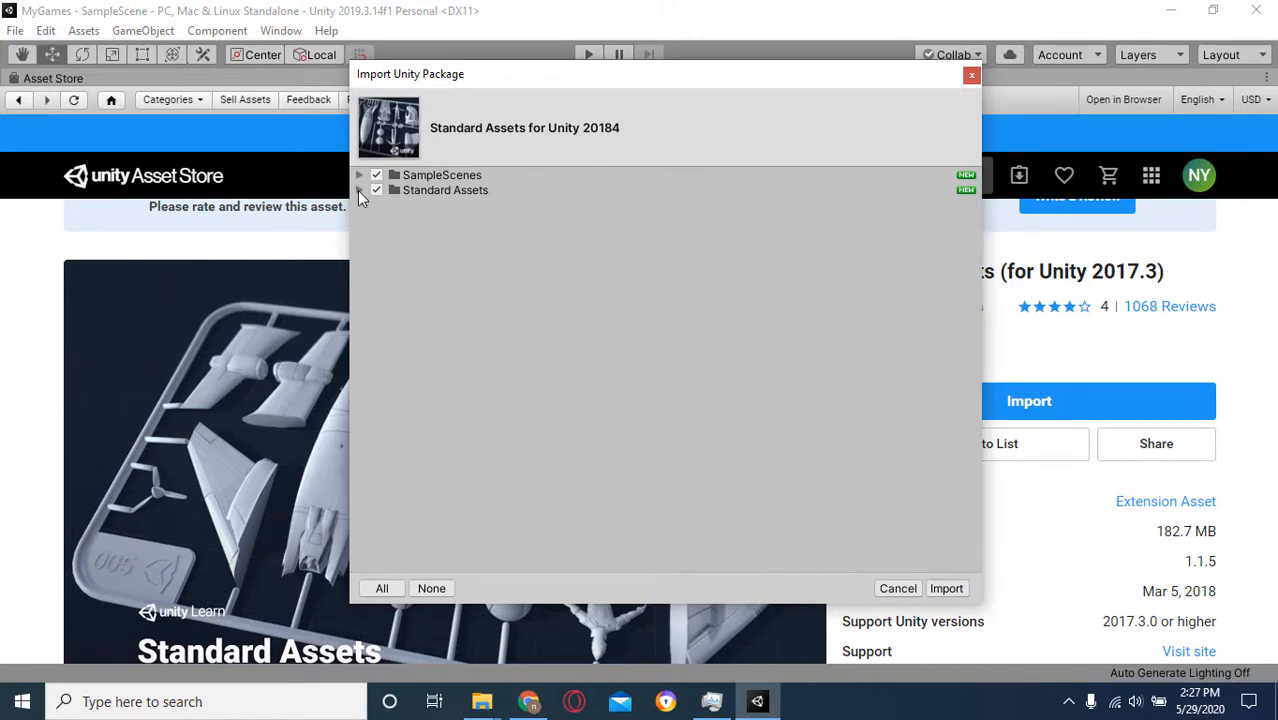
{"action": "left_click", "coordinate": [360, 190]}
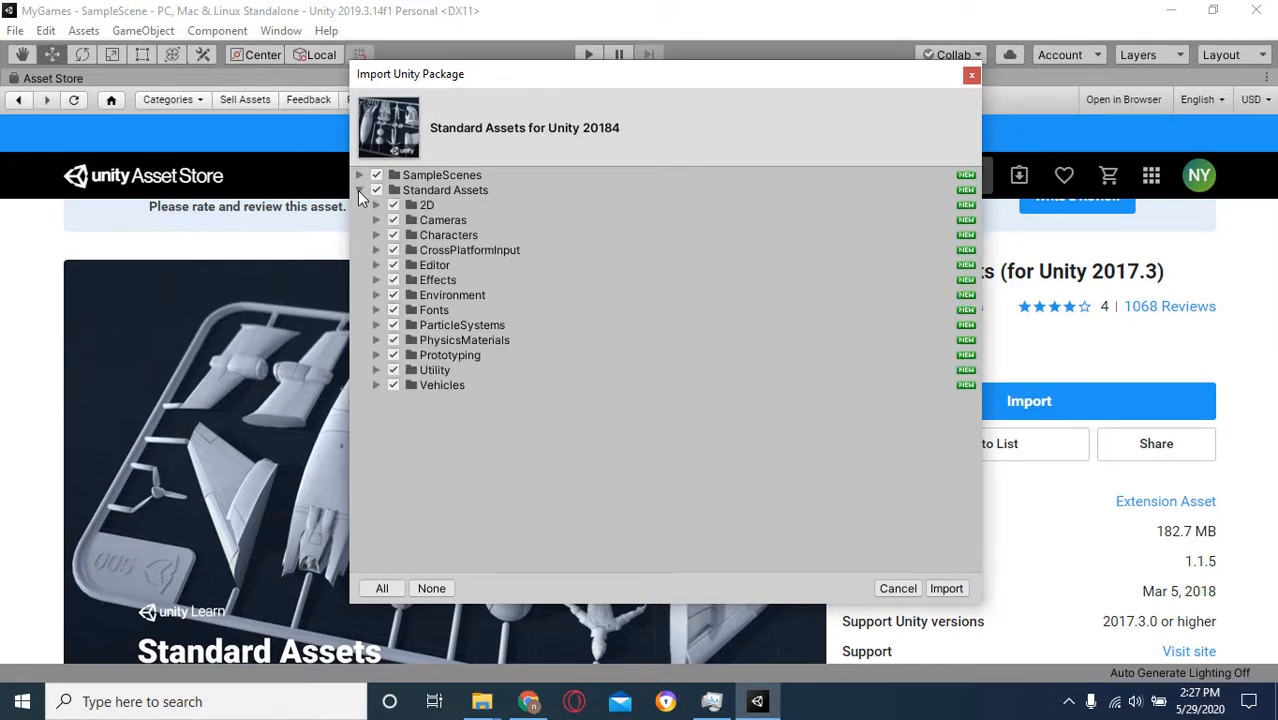
{"action": "left_click", "coordinate": [376, 205]}
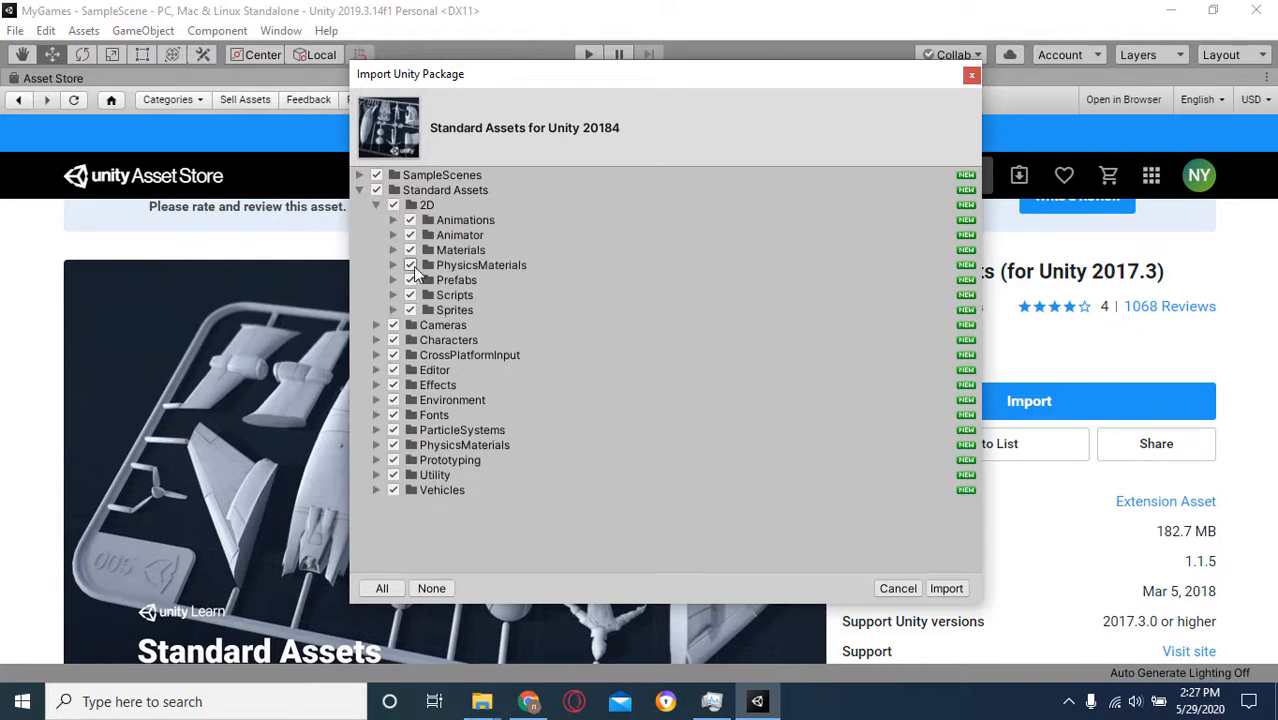
{"action": "left_click", "coordinate": [393, 220]}
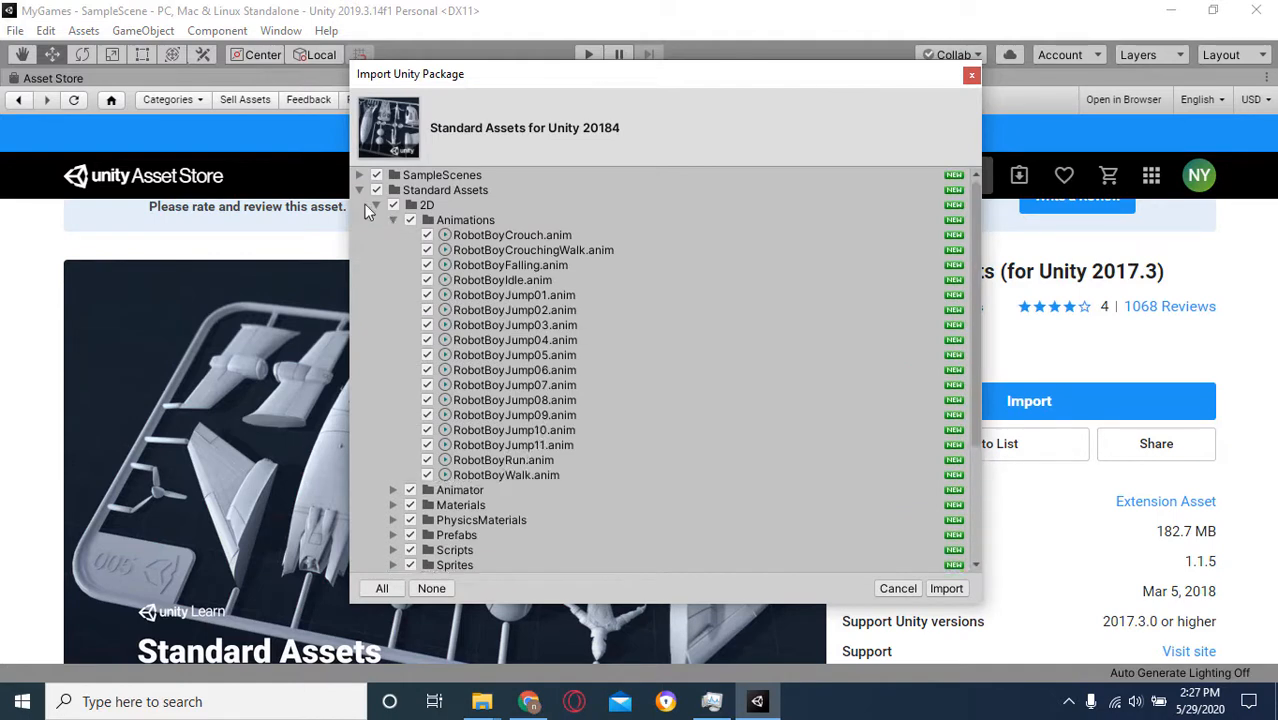
{"action": "left_click", "coordinate": [360, 190]}
{"action": "left_click", "coordinate": [360, 190]}
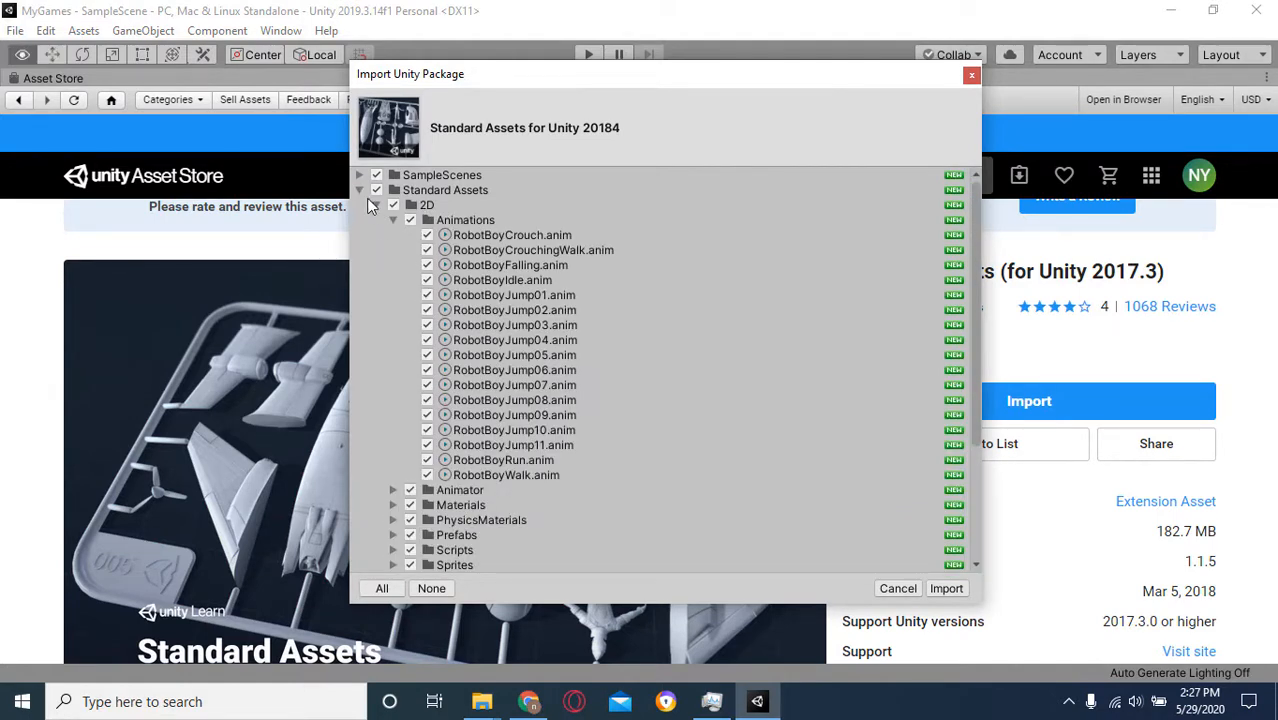
{"action": "left_click", "coordinate": [360, 190]}
{"action": "left_click", "coordinate": [360, 190]}
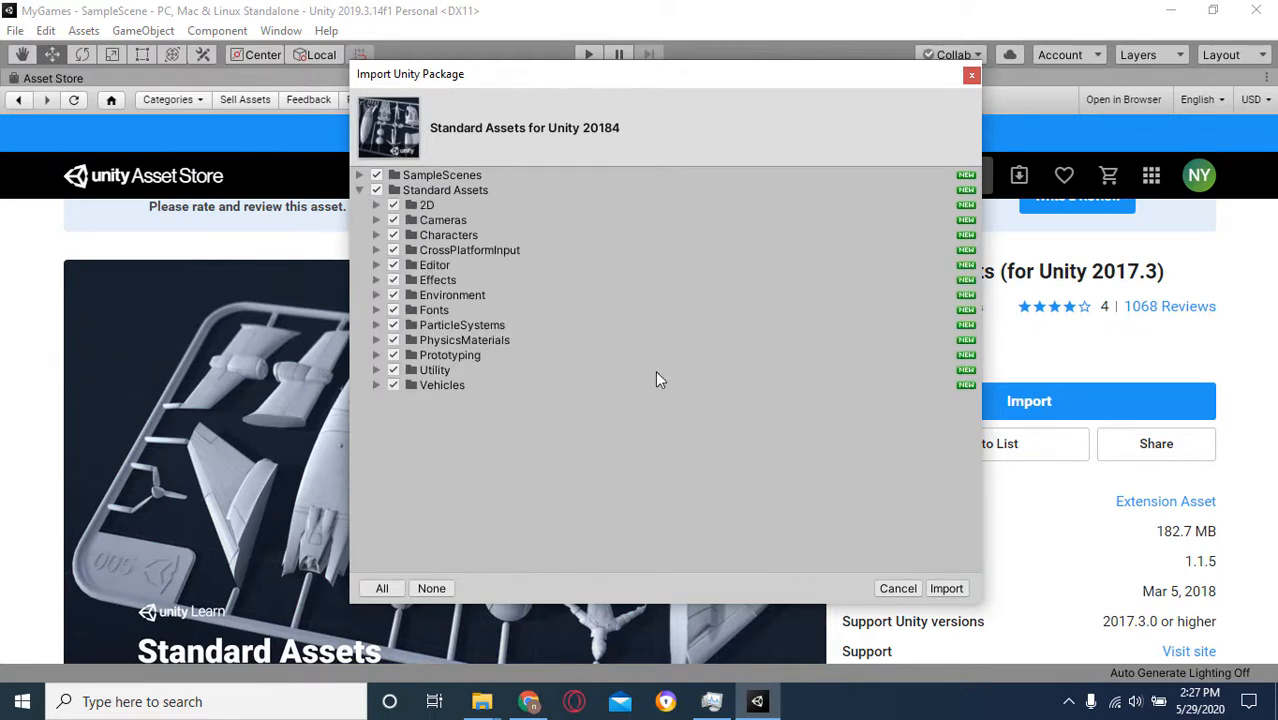
Import only the FirstPersonCharacter, CrossPlatformInput and Utility folders of Standard Assets, excluding SampleScenes and all other folders
{"action": "left_click", "coordinate": [376, 177]}
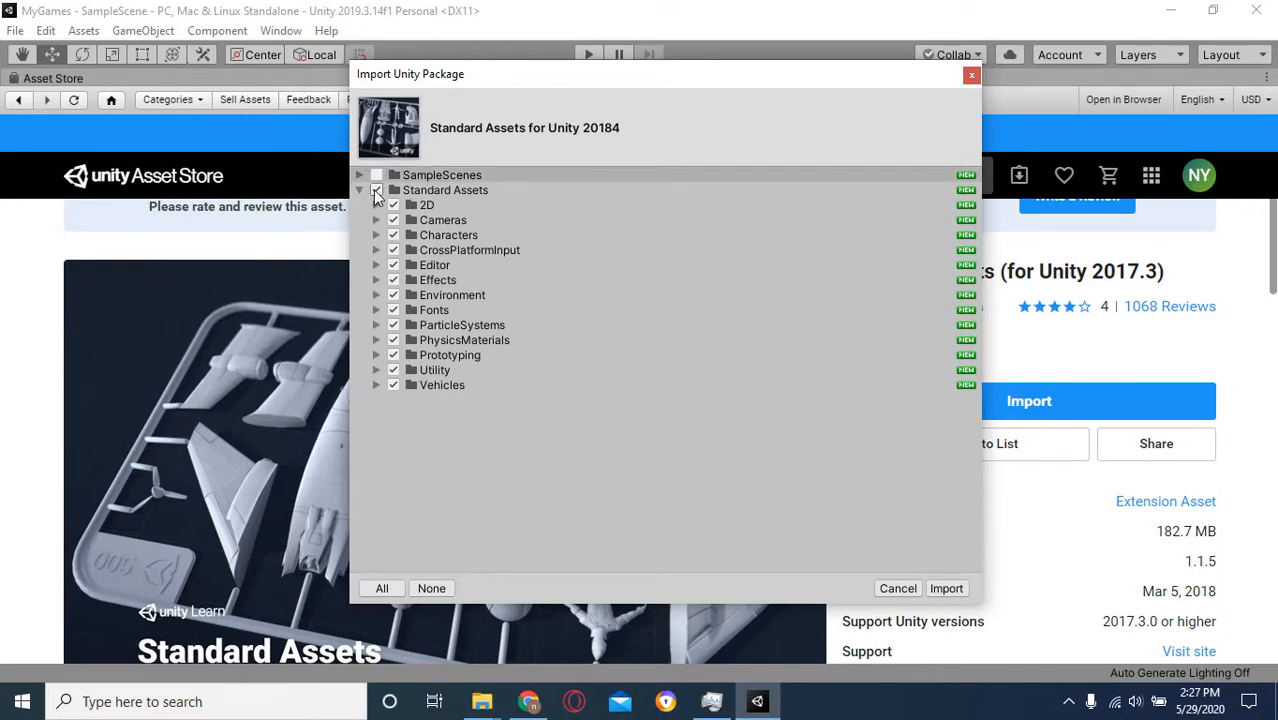
{"action": "left_click", "coordinate": [376, 191]}
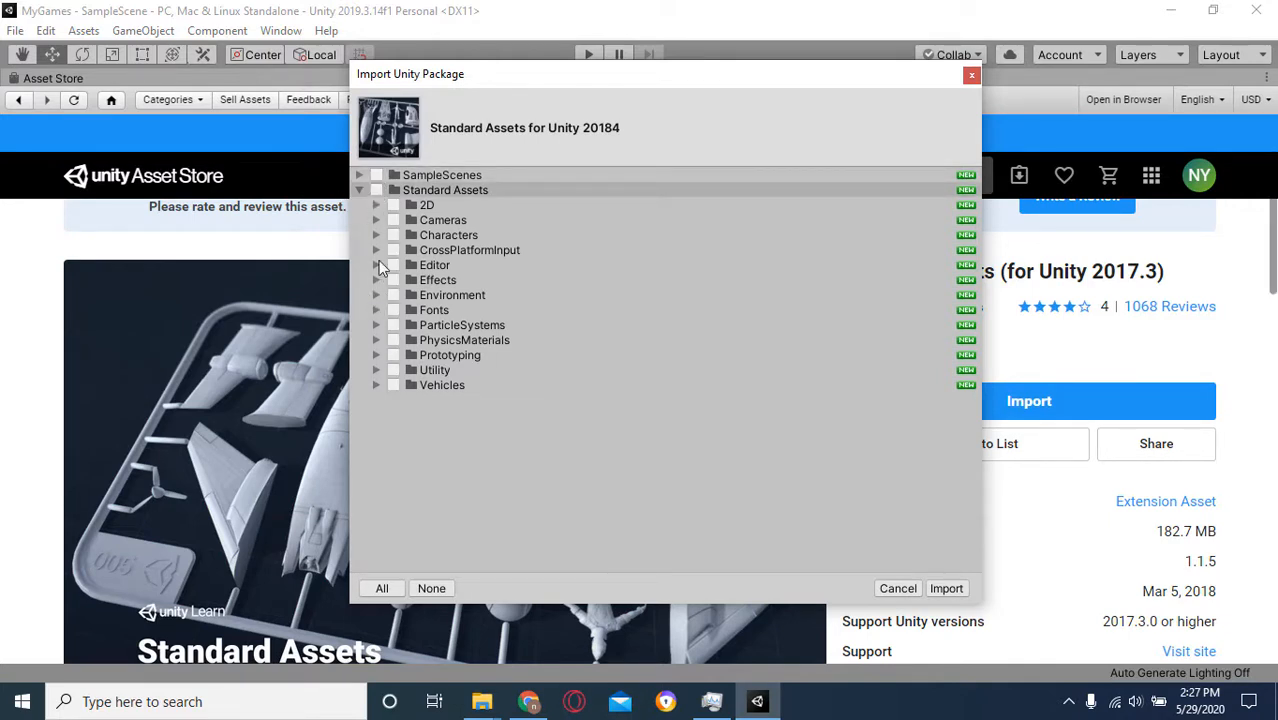
{"action": "left_click", "coordinate": [375, 235]}
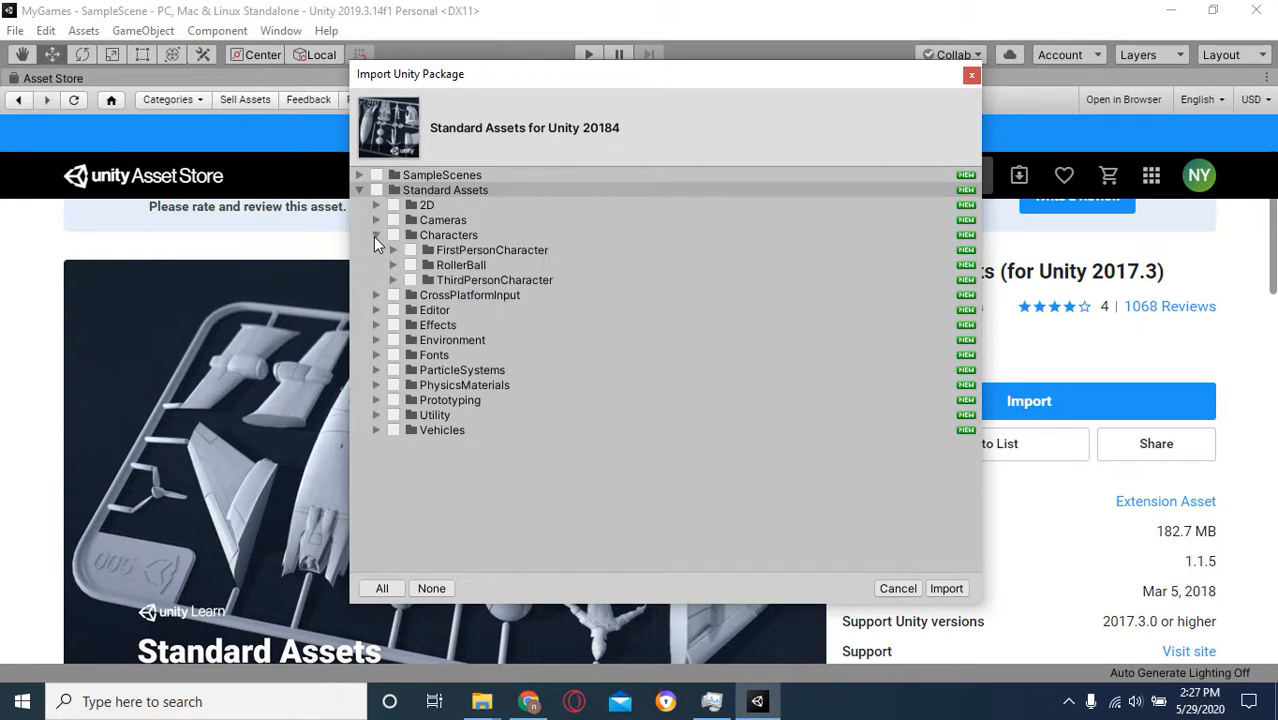
{"action": "left_click", "coordinate": [410, 251]}
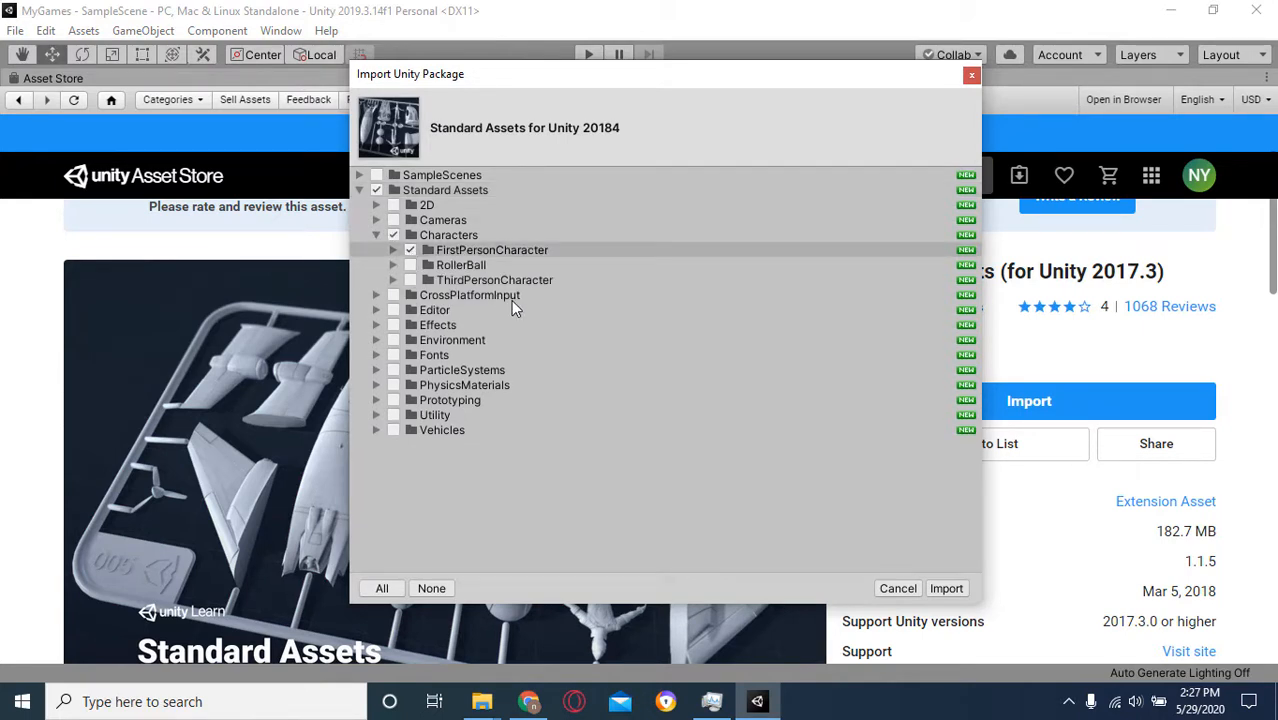
{"action": "left_click", "coordinate": [393, 296]}
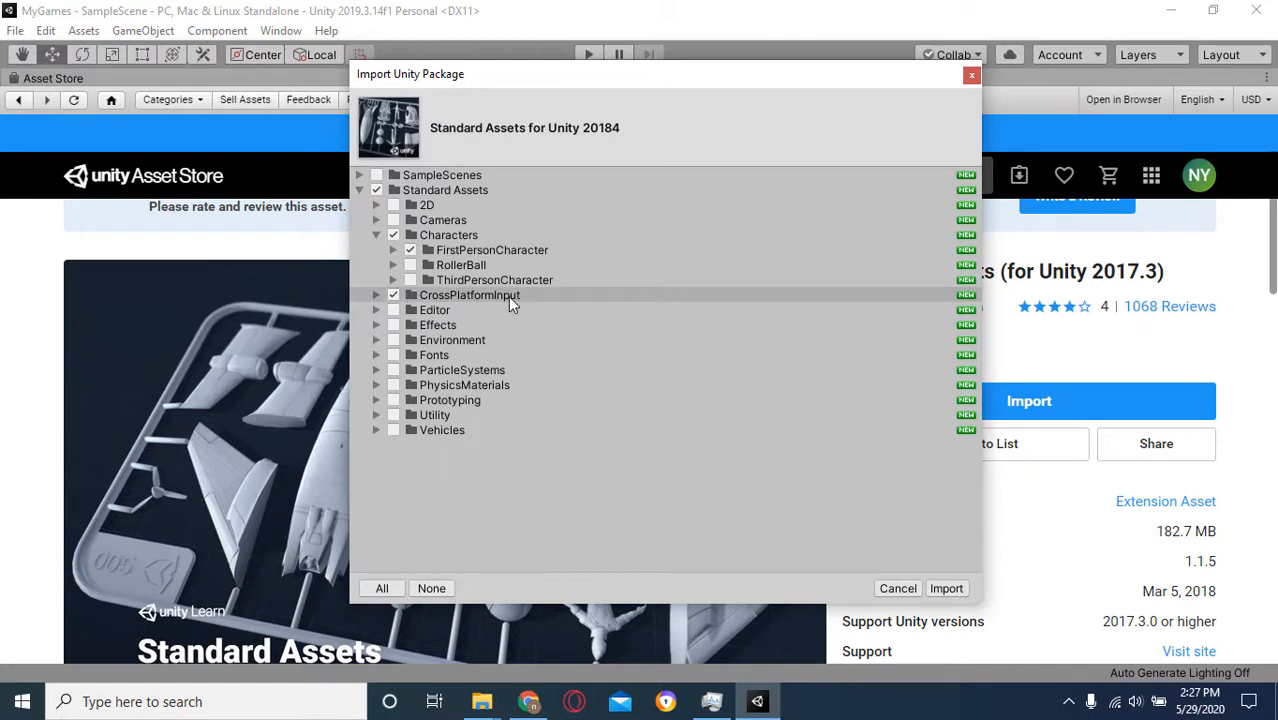
{"action": "left_click", "coordinate": [393, 415]}
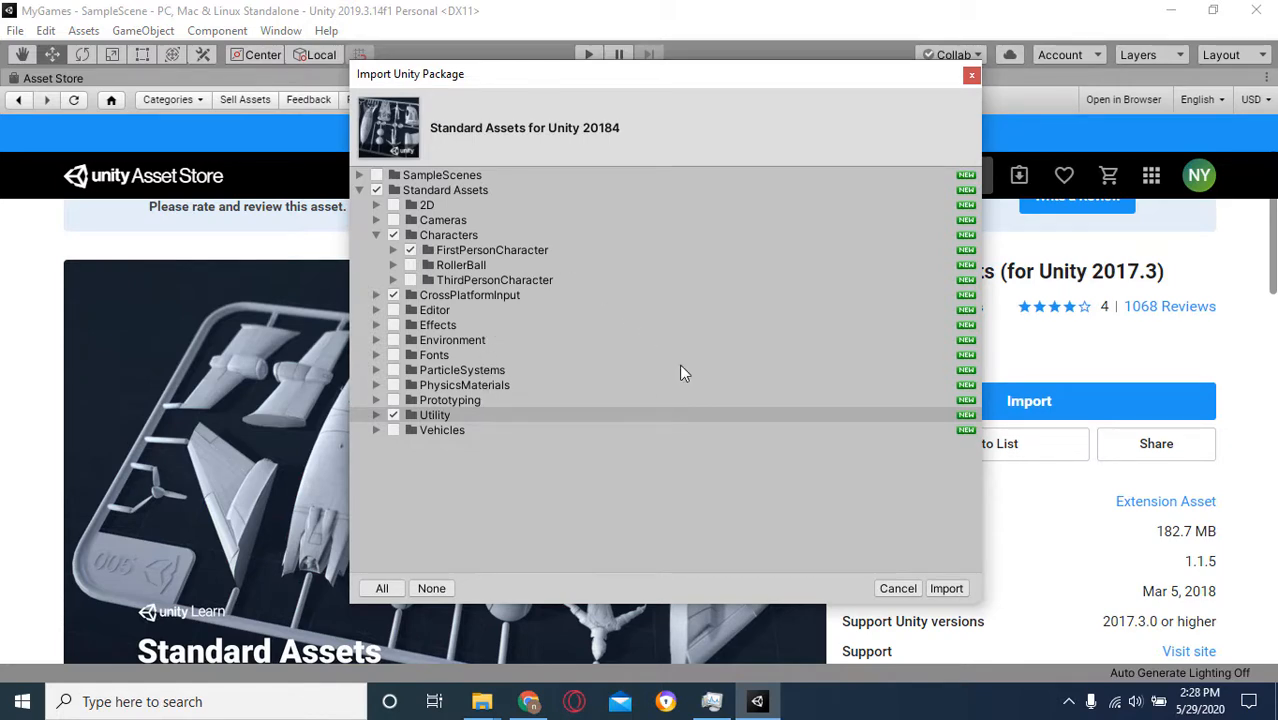
{"action": "left_click", "coordinate": [946, 588]}
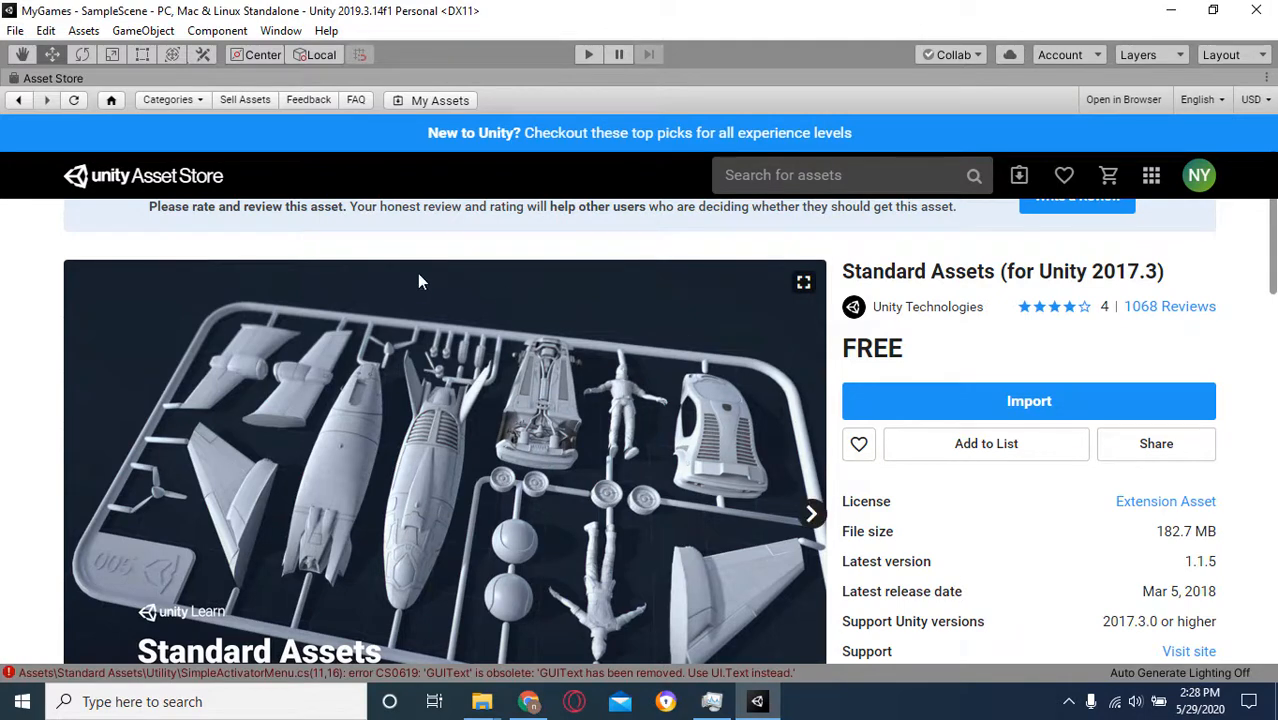
Restore the maximized Asset Store view to the normal layout and show the project's Assets folder as a compact list
{"action": "right_click", "coordinate": [52, 78]}
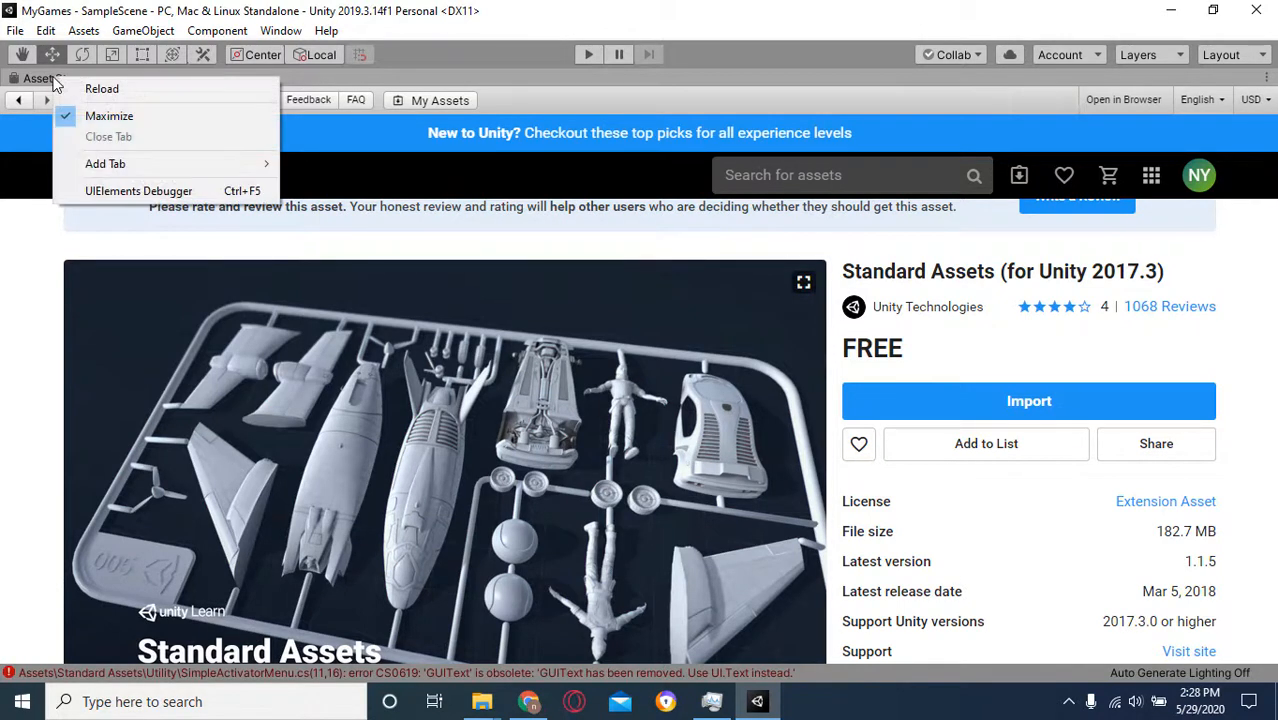
{"action": "left_click", "coordinate": [107, 117]}
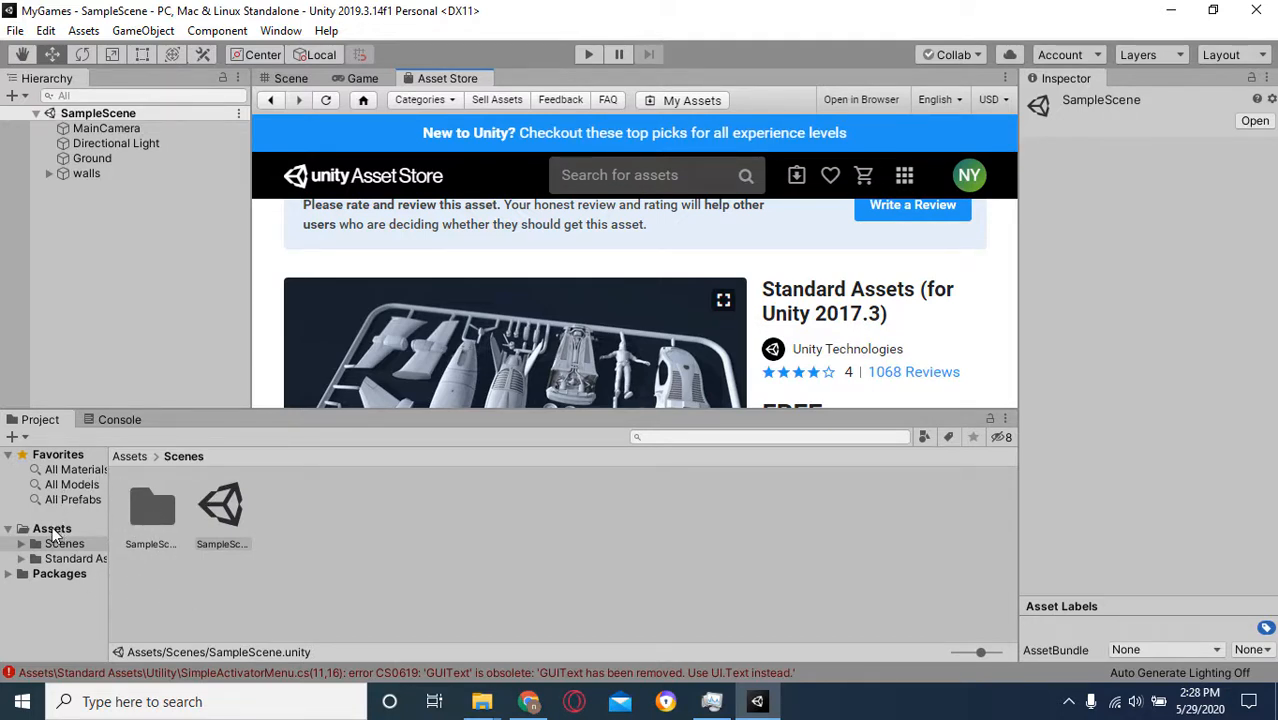
{"action": "left_click", "coordinate": [132, 456]}
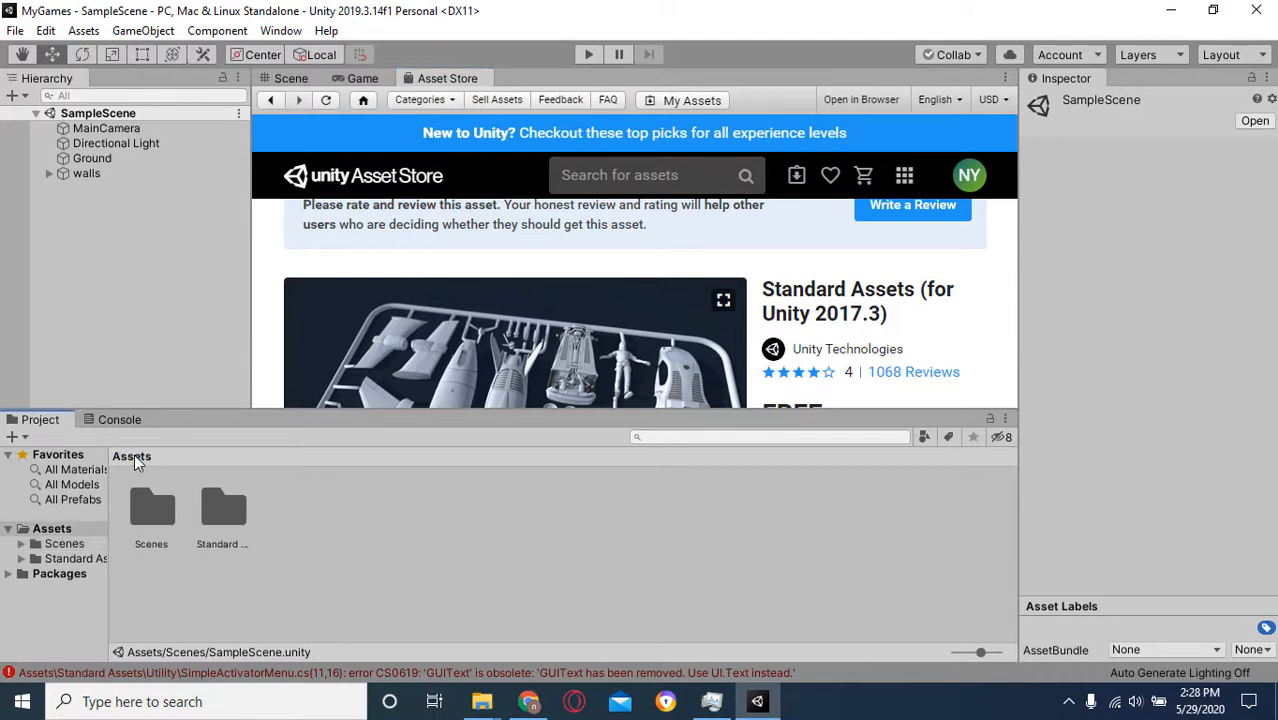
{"action": "left_click", "coordinate": [223, 514]}
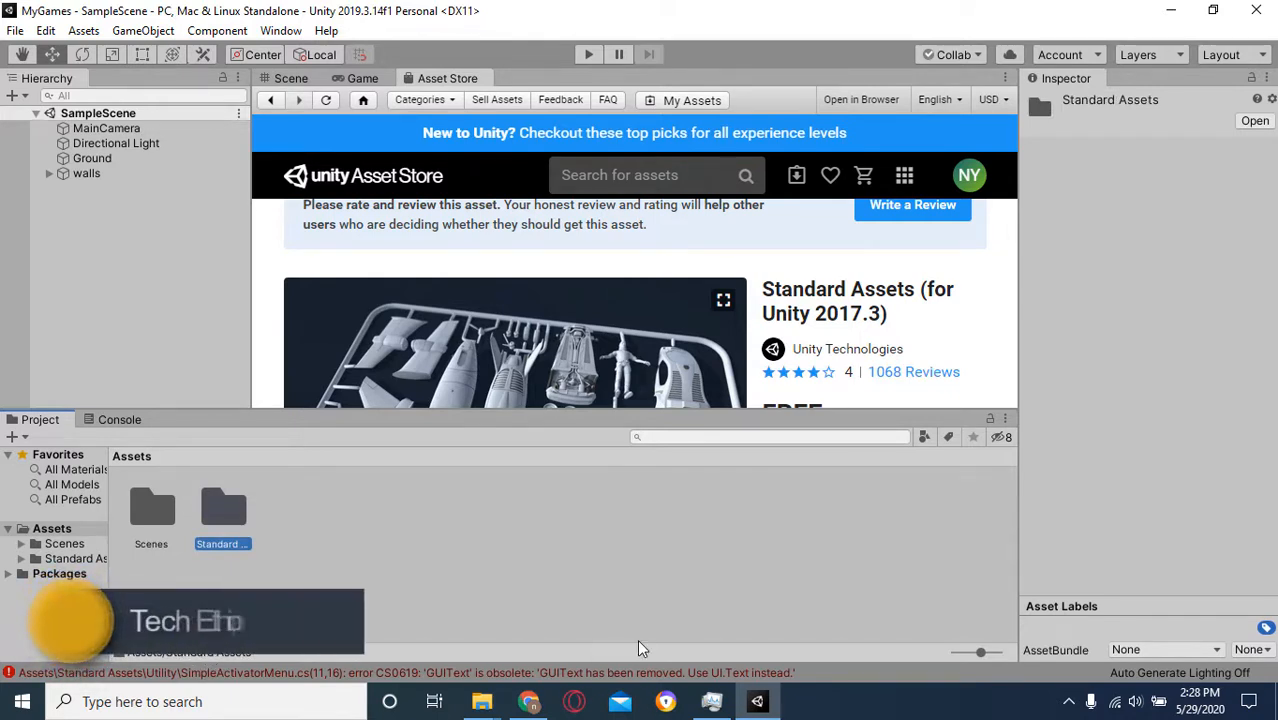
{"action": "left_click_drag", "start_coordinate": [980, 652], "coordinate": [950, 655]}
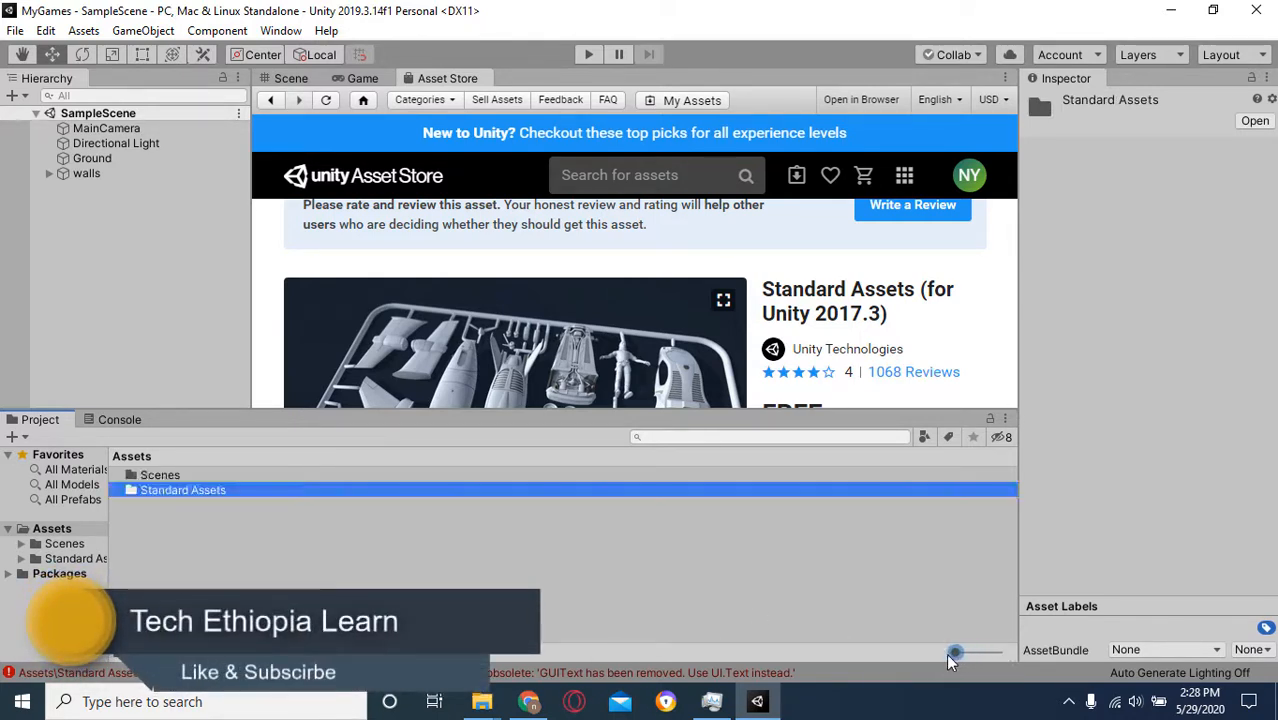
{"action": "left_click", "coordinate": [558, 583]}
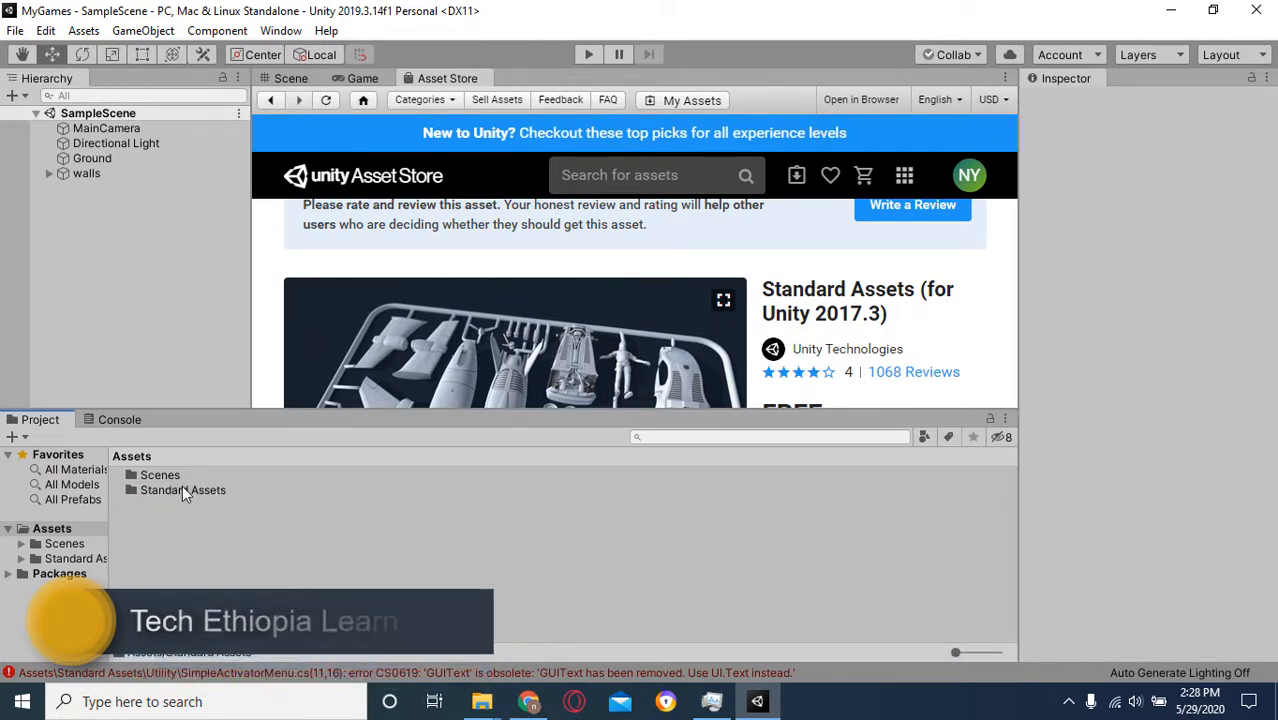
Open the Prefabs folder under Standard Assets, Characters, FirstPersonCharacter in the project files and bring up the Scene view
{"action": "double_click", "coordinate": [208, 486]}
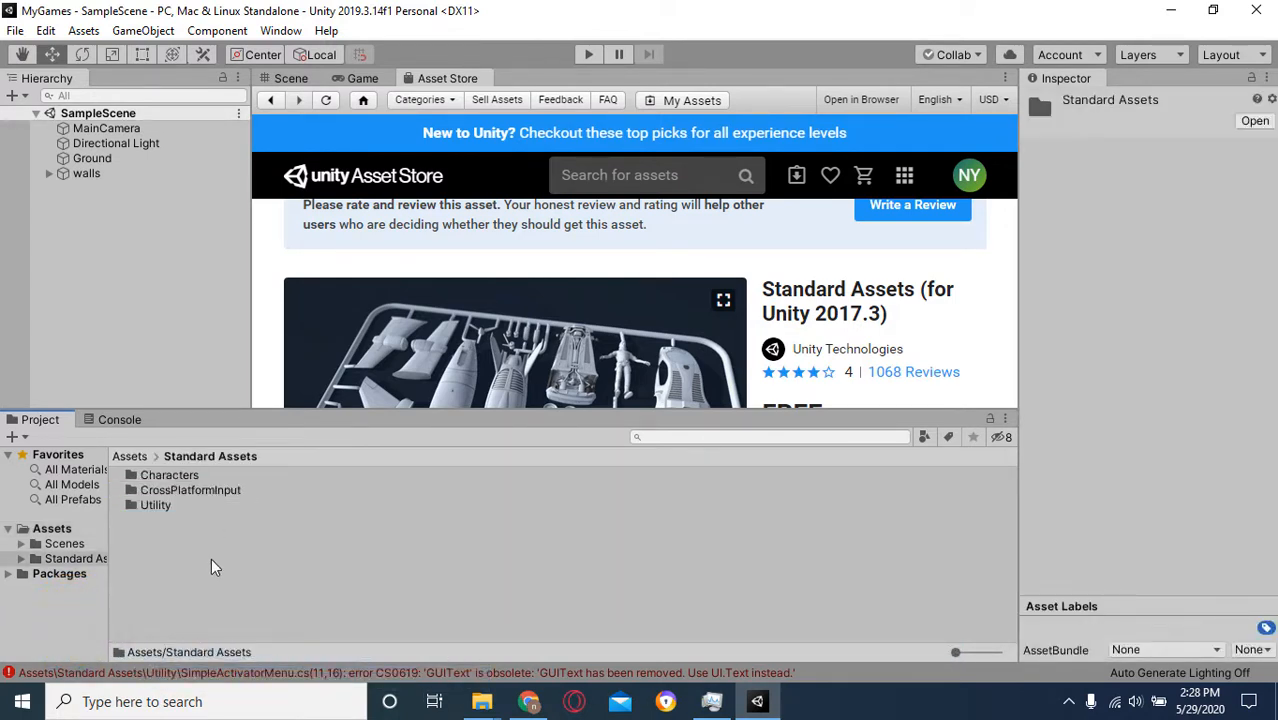
{"action": "left_click", "coordinate": [170, 475]}
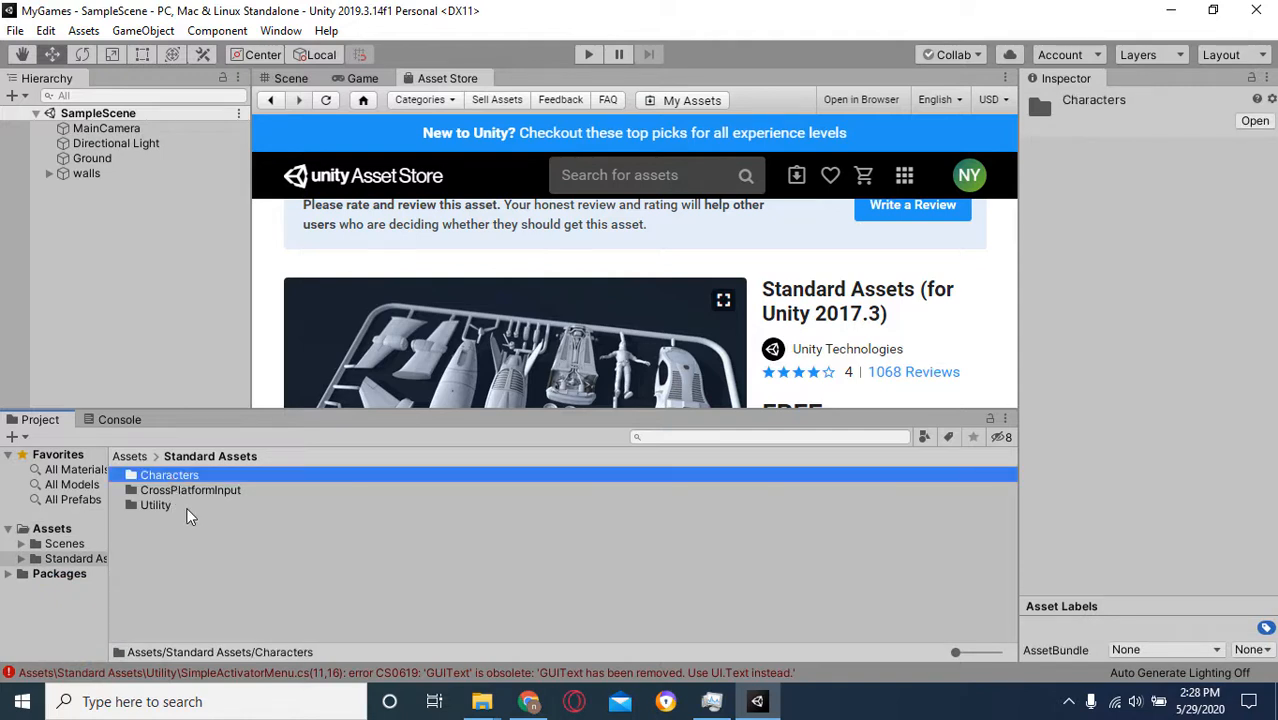
{"action": "left_click", "coordinate": [198, 490]}
{"action": "left_click", "coordinate": [155, 505]}
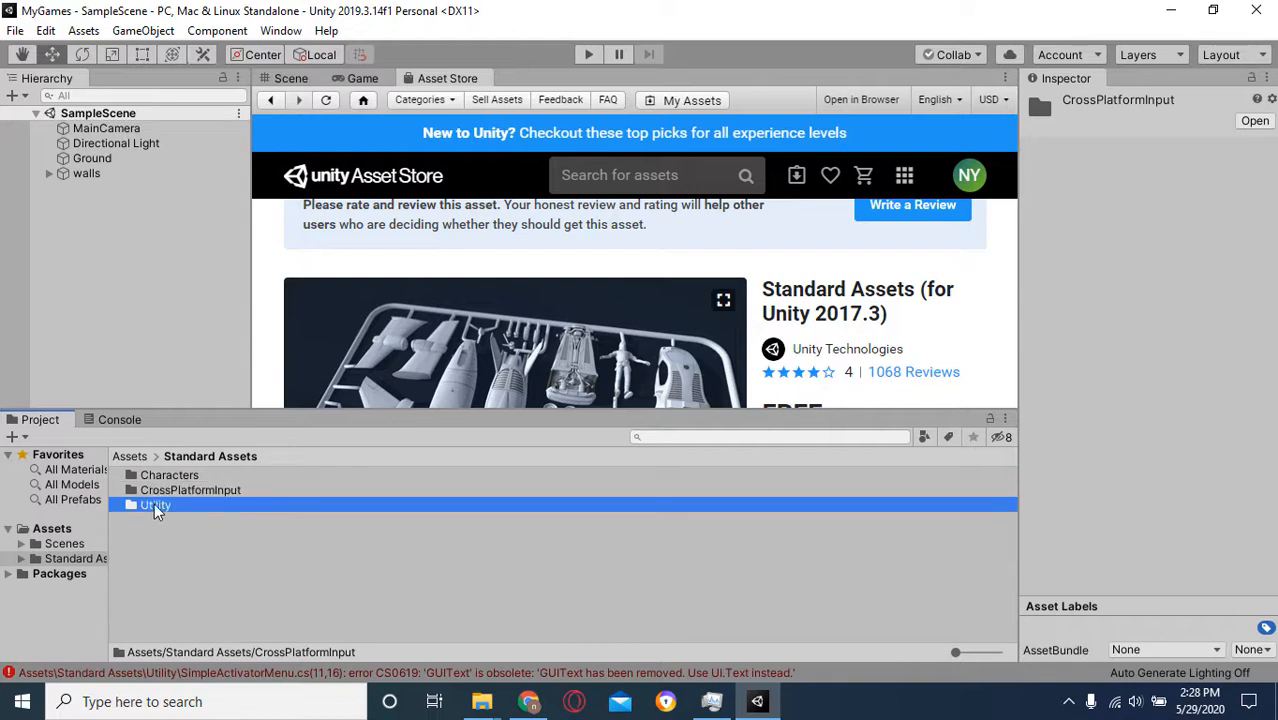
{"action": "left_click", "coordinate": [225, 554]}
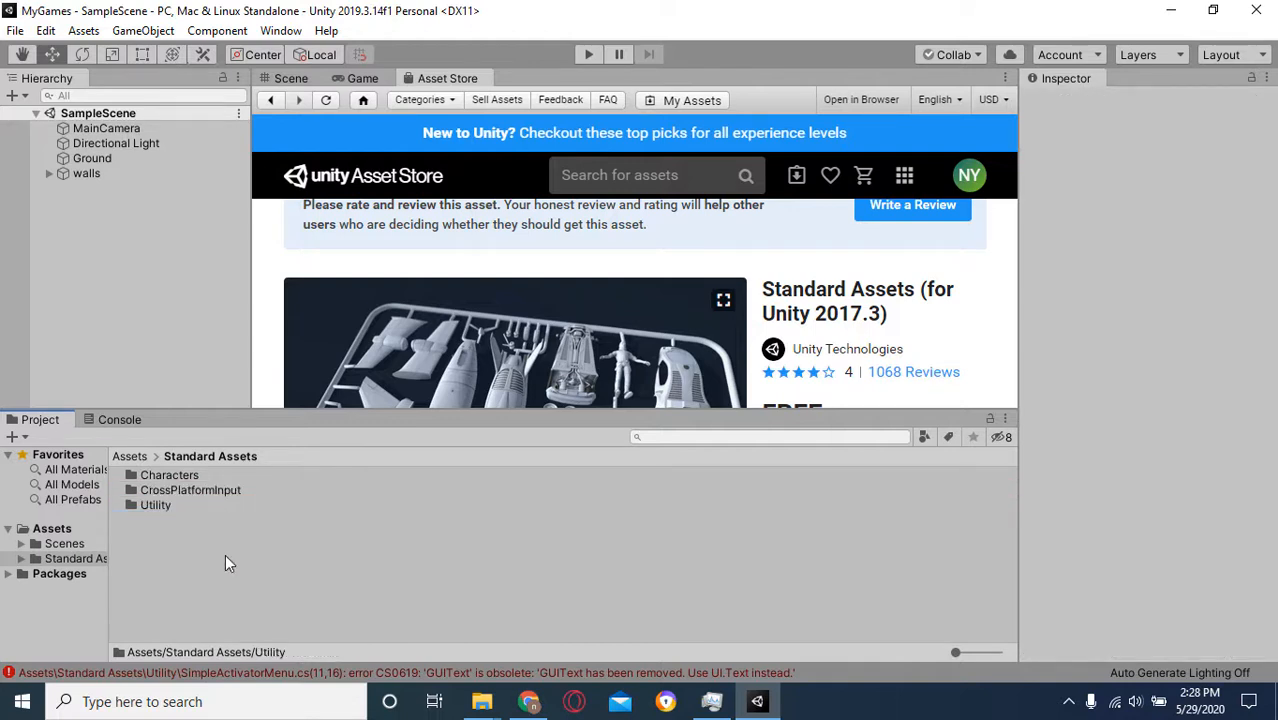
{"action": "double_click", "coordinate": [179, 477]}
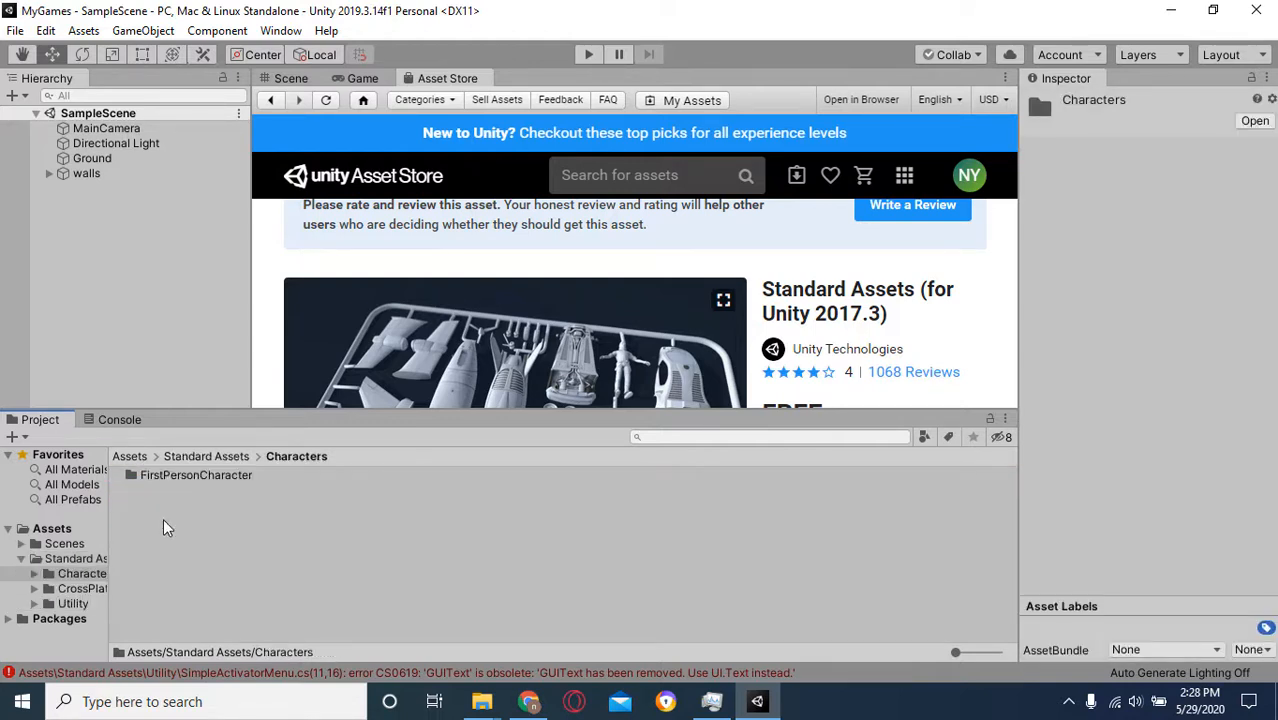
{"action": "double_click", "coordinate": [204, 473]}
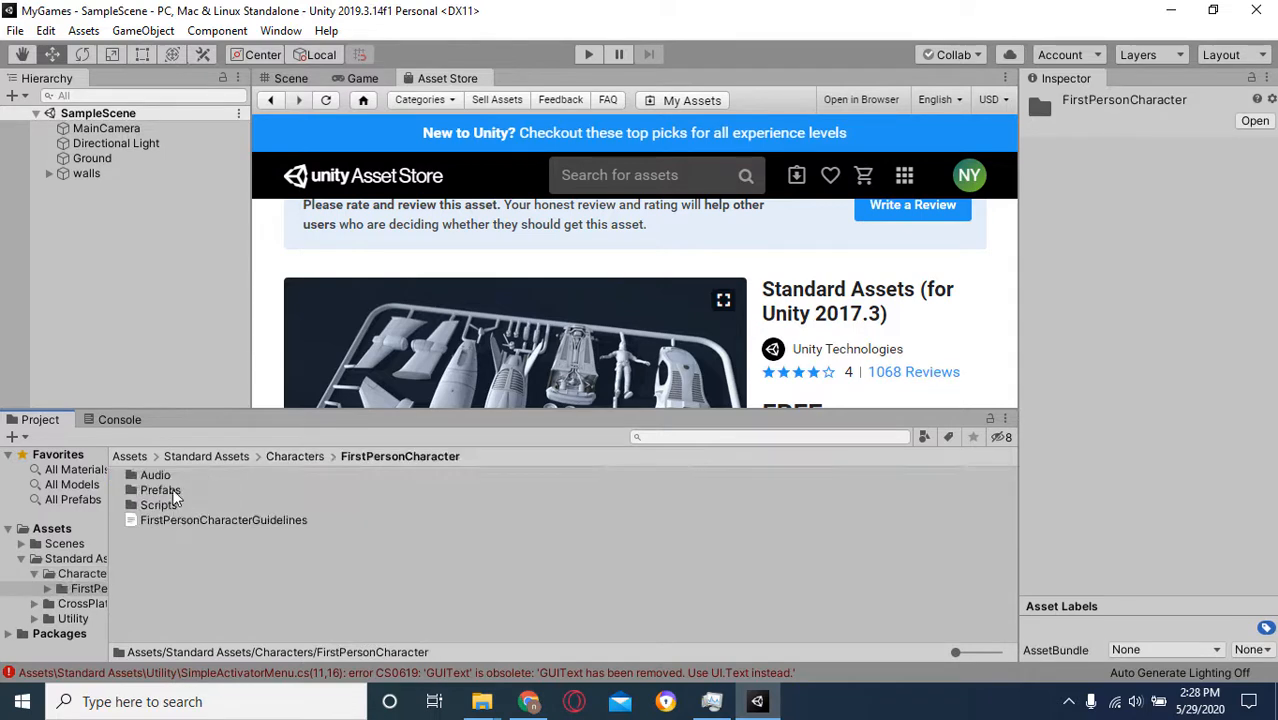
{"action": "double_click", "coordinate": [160, 490]}
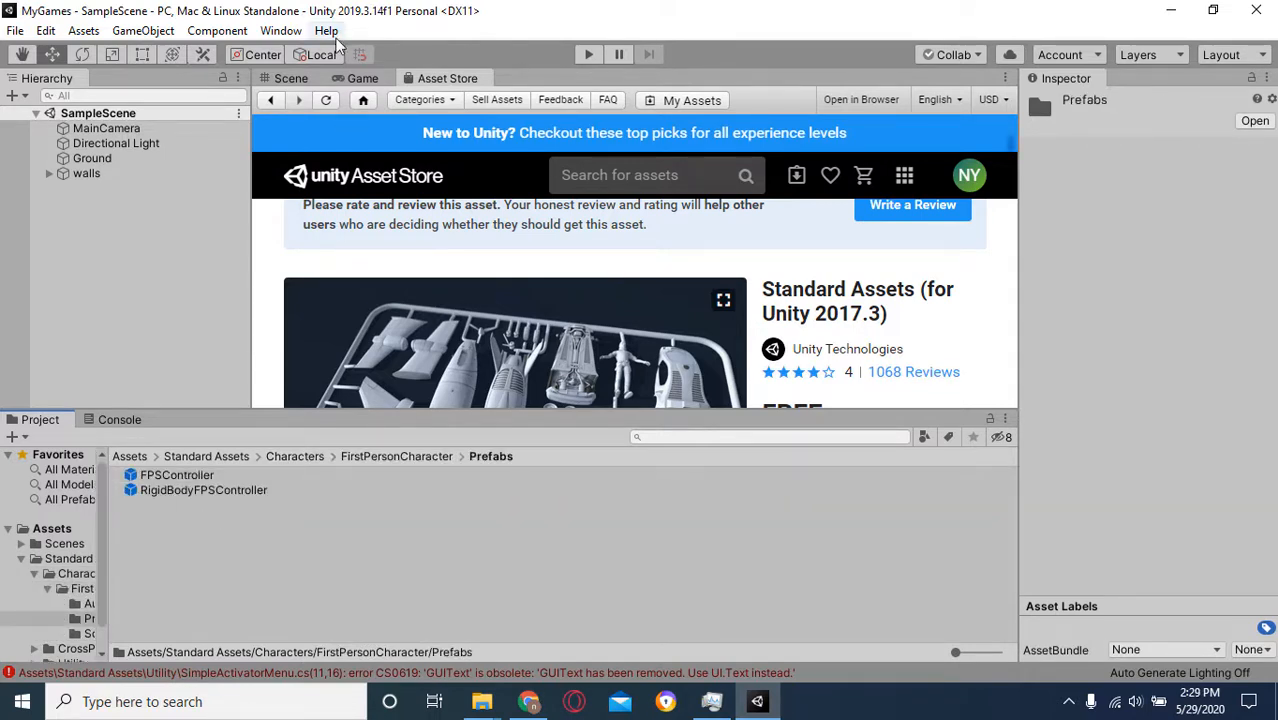
{"action": "left_click", "coordinate": [291, 80]}
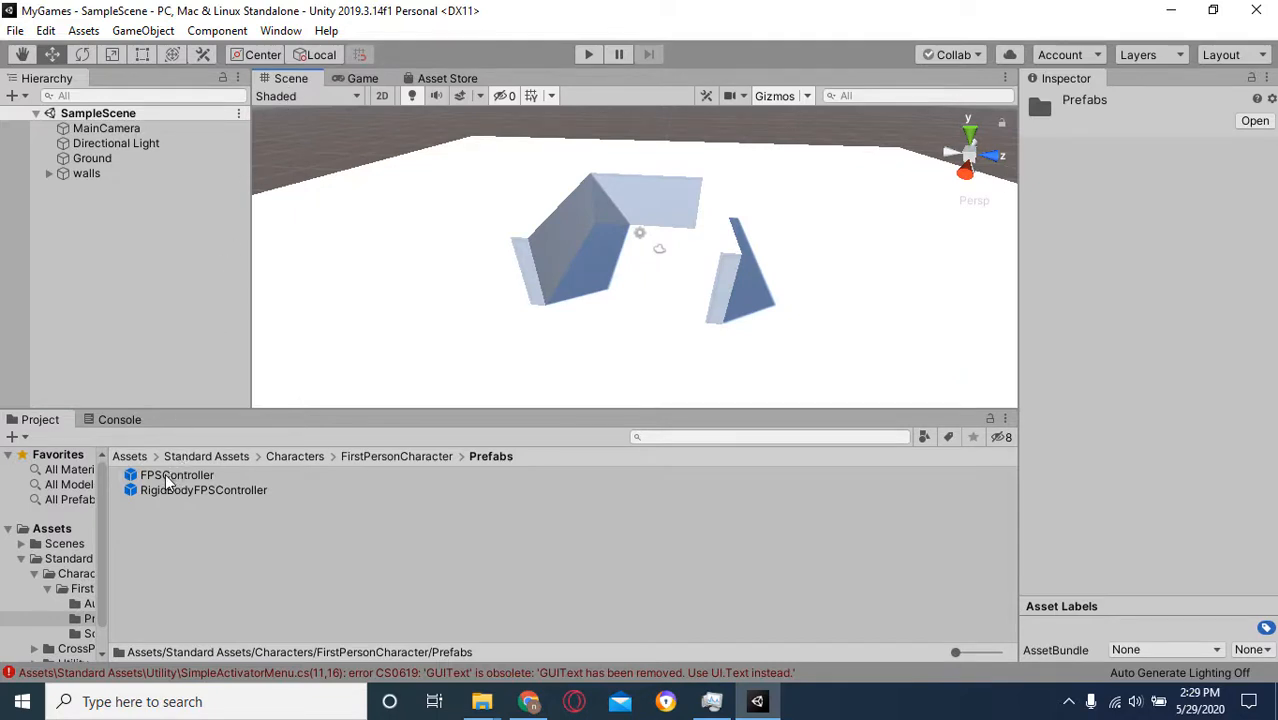
{"action": "left_click_drag", "start_coordinate": [168, 478], "coordinate": [181, 370]}
{"action": "left_click_drag", "start_coordinate": [178, 319], "coordinate": [179, 320]}
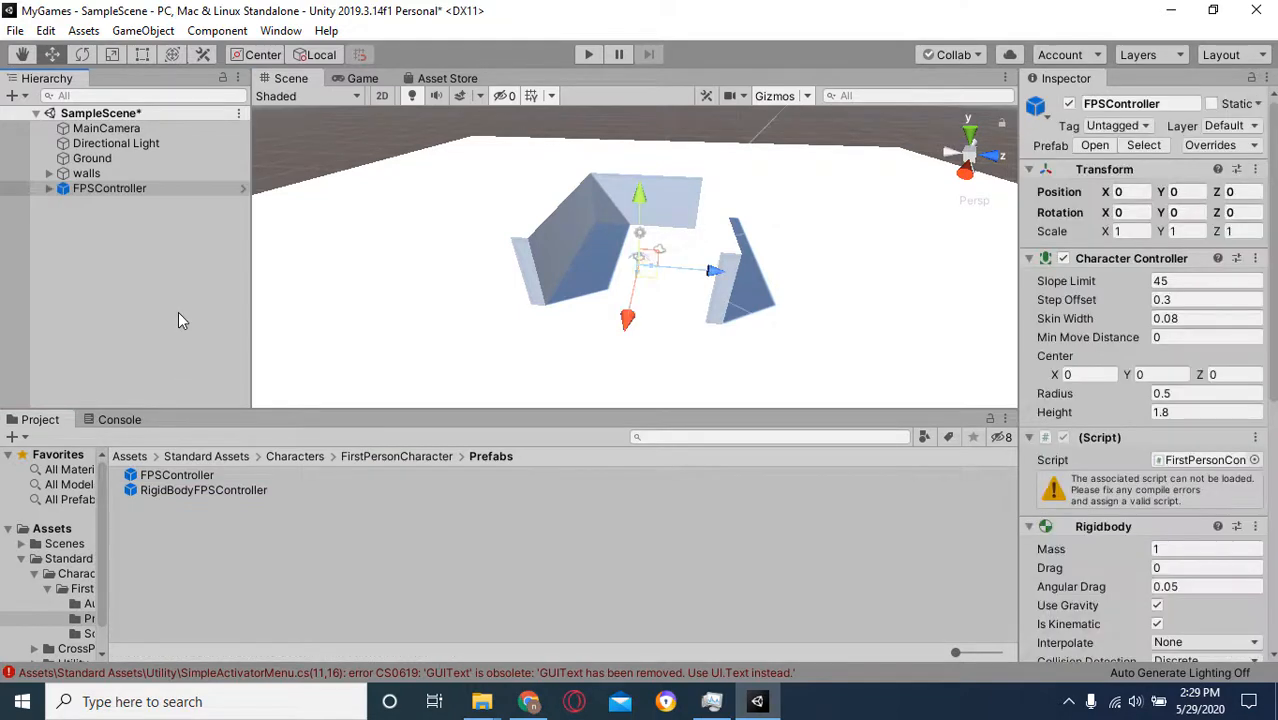
{"action": "key", "text": "ctrl+z"}
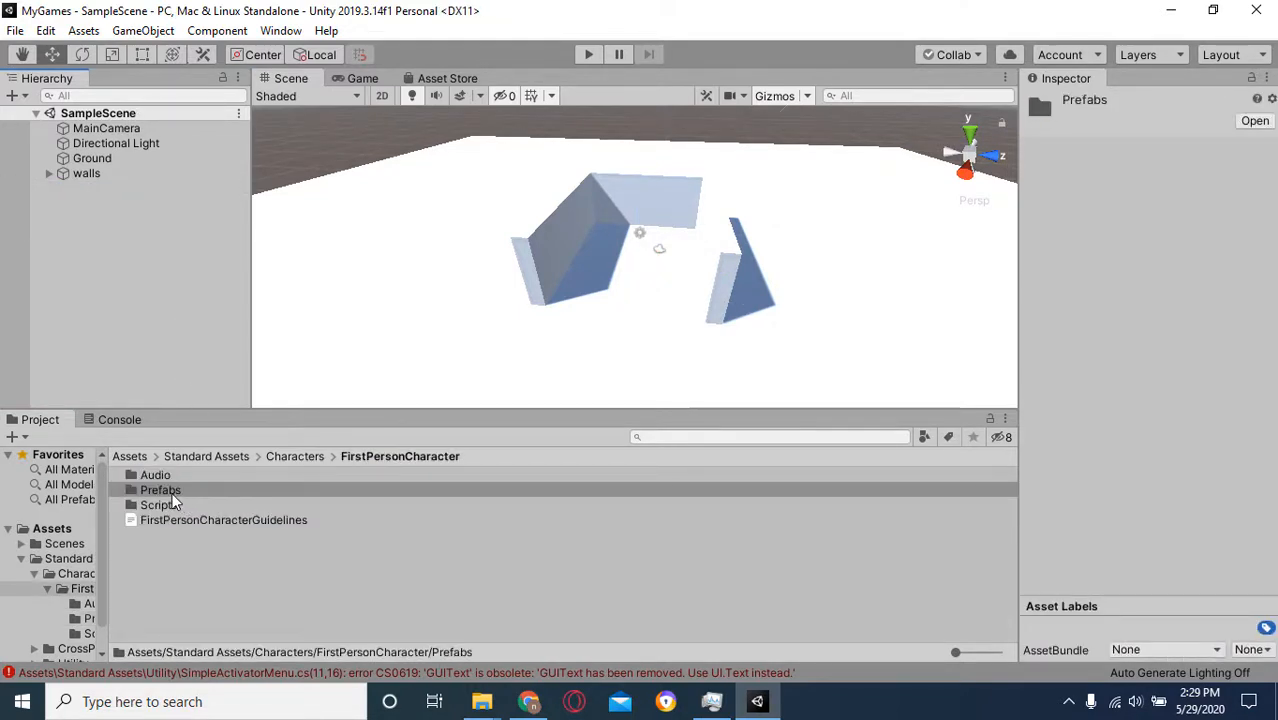
Reopen the FirstPersonCharacter Prefabs folder and add the FPSController prefab to the SampleScene hierarchy
{"action": "double_click", "coordinate": [160, 490]}
{"action": "left_click_drag", "start_coordinate": [168, 476], "coordinate": [159, 326]}
{"action": "left_click_drag", "start_coordinate": [155, 228], "coordinate": [155, 228]}
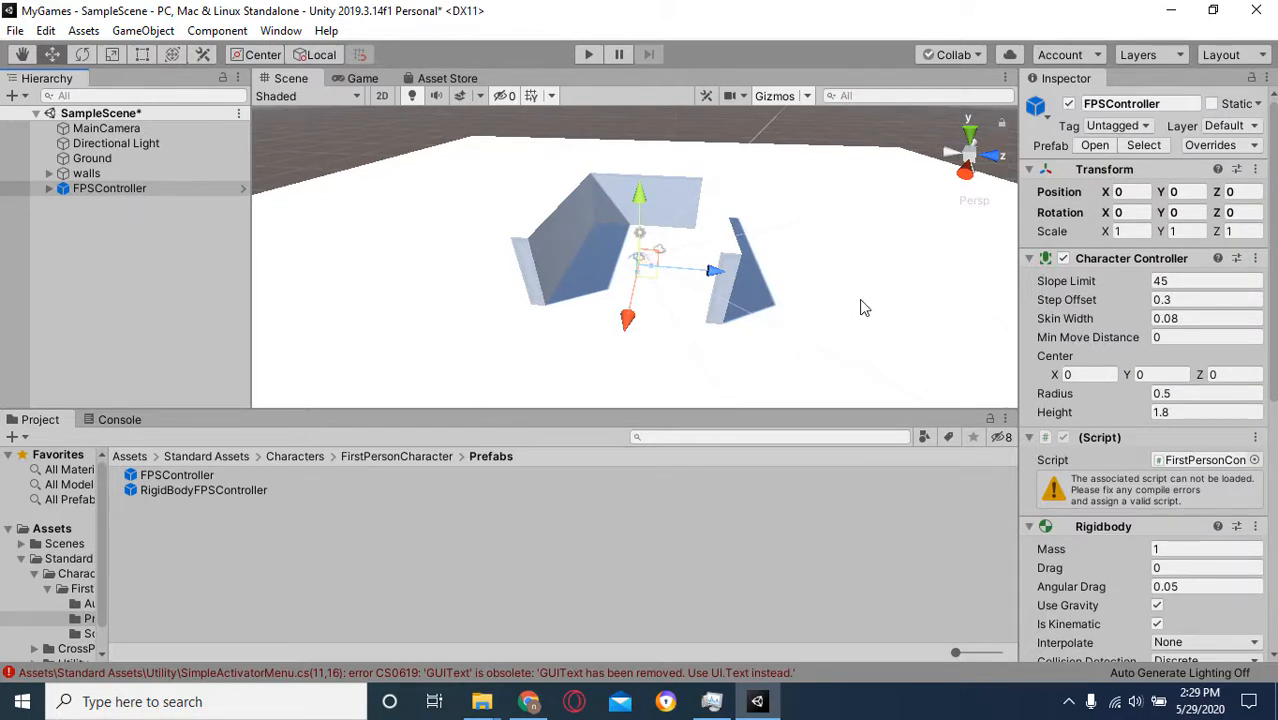
Raise the FPSController to about Y 1.75 and move it along X to about 3.18, keeping it between the walls
{"action": "left_click", "coordinate": [1255, 169]}
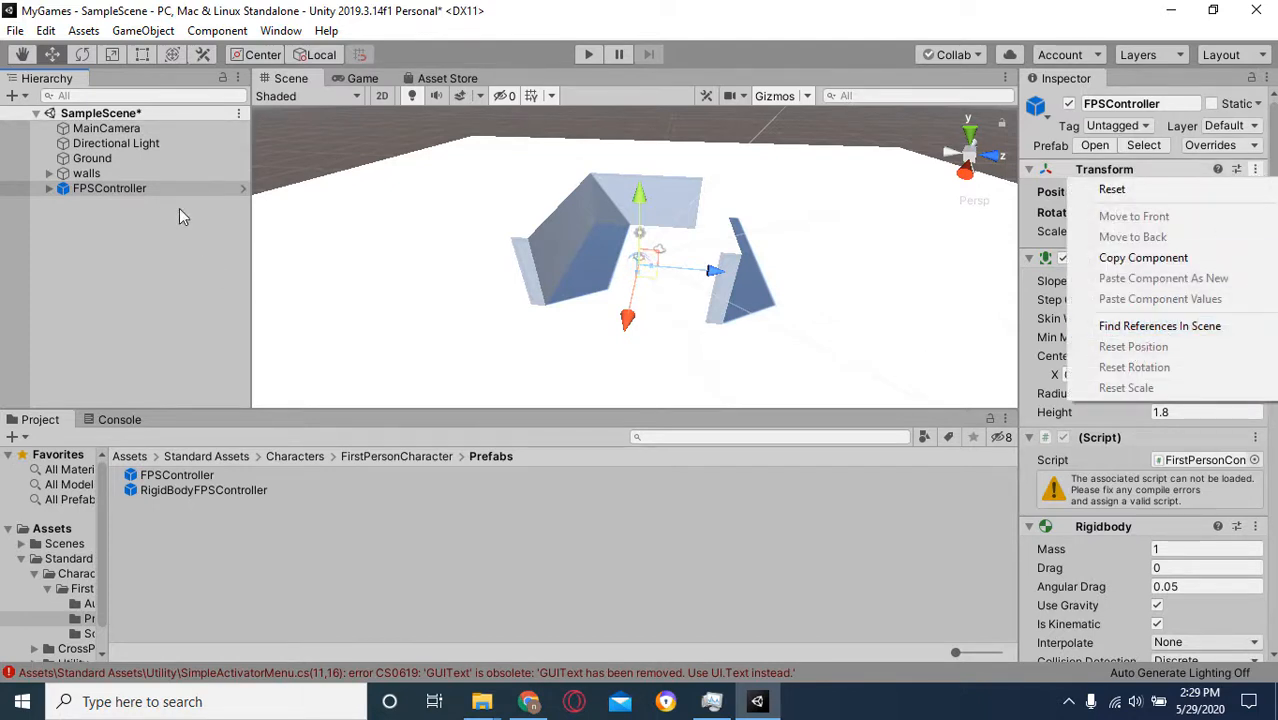
{"action": "left_click", "coordinate": [124, 190]}
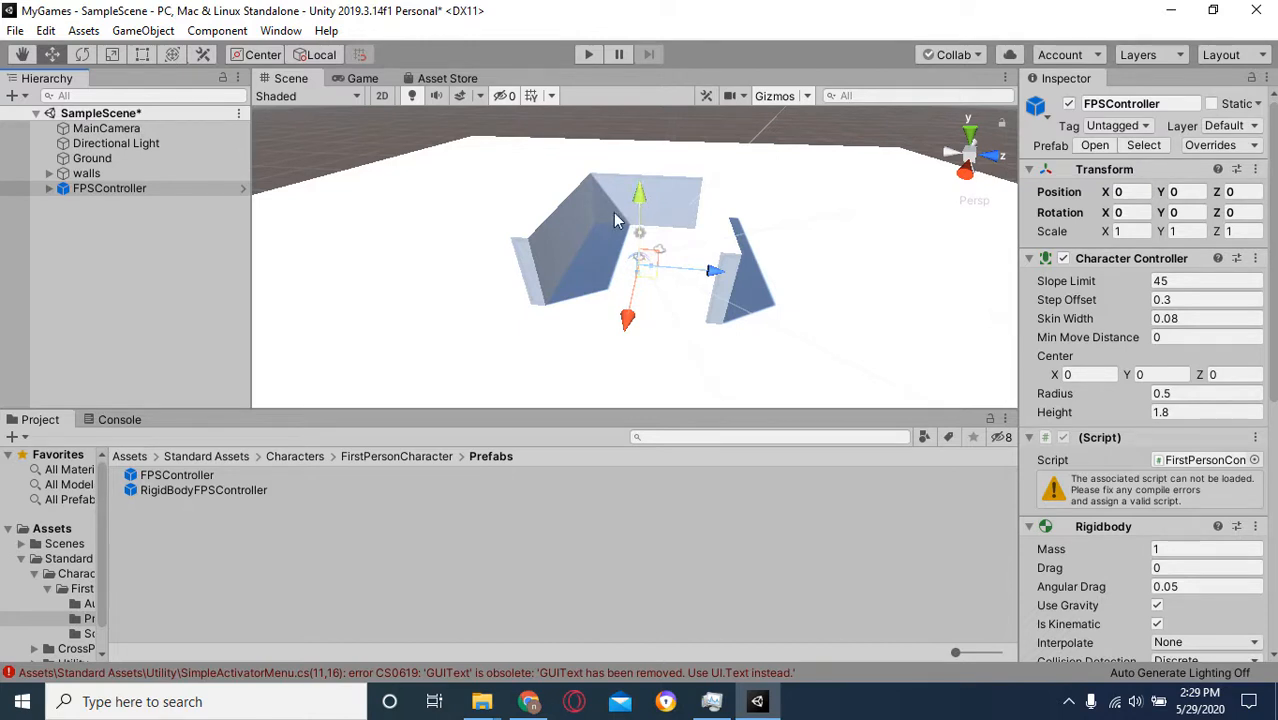
{"action": "key", "text": "f"}
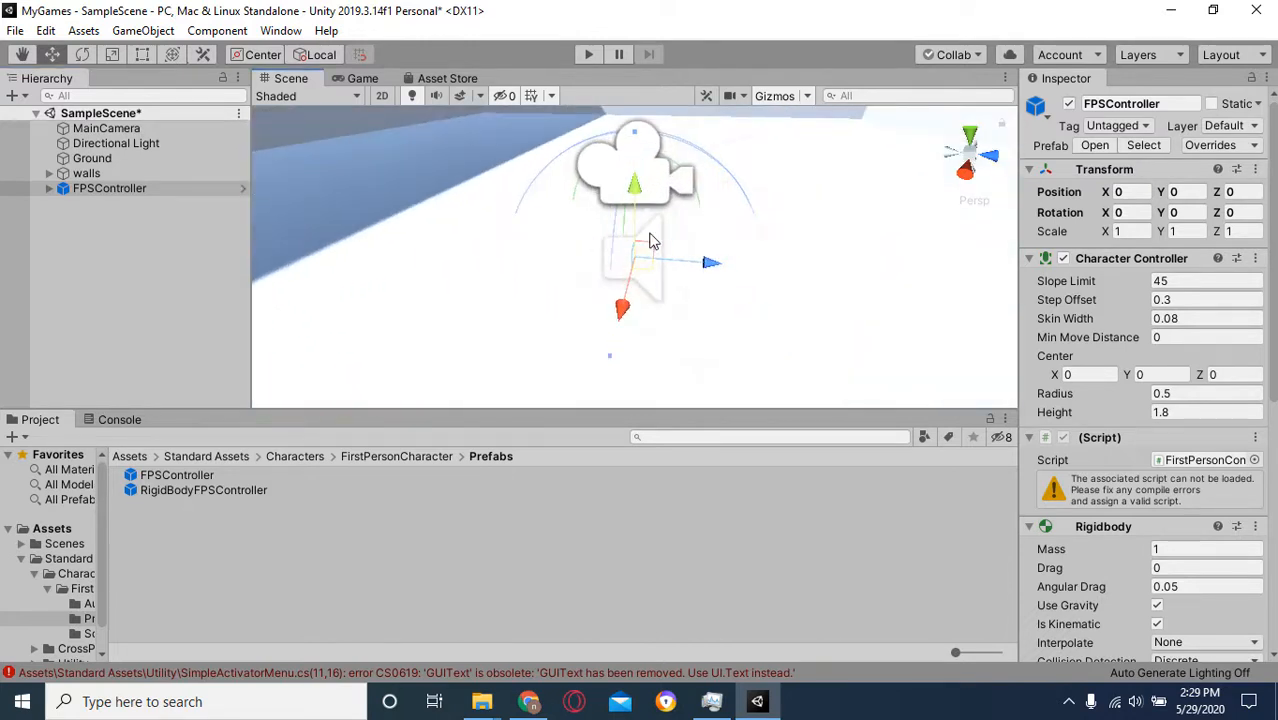
{"action": "scroll", "coordinate": [650, 240], "scroll_direction": "down", "scroll_amount": 3}
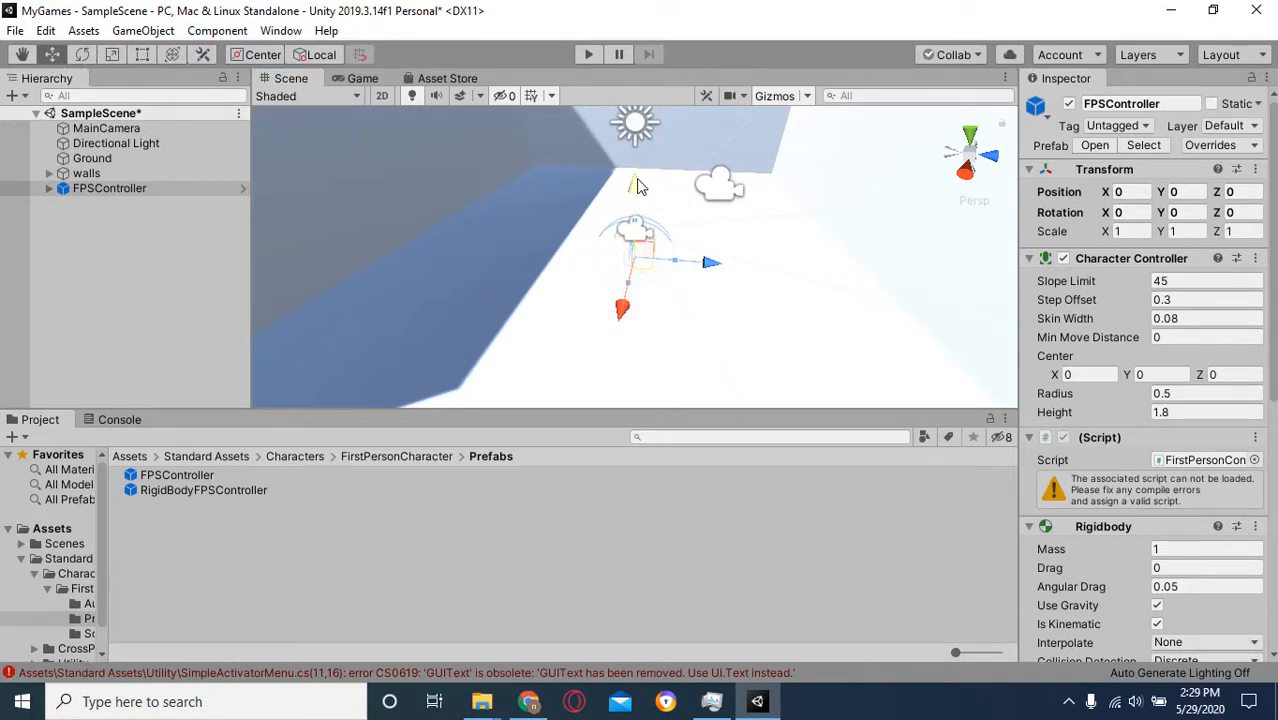
{"action": "left_click_drag", "start_coordinate": [636, 198], "coordinate": [634, 131]}
{"action": "scroll", "coordinate": [672, 149], "scroll_direction": "down", "scroll_amount": 3}
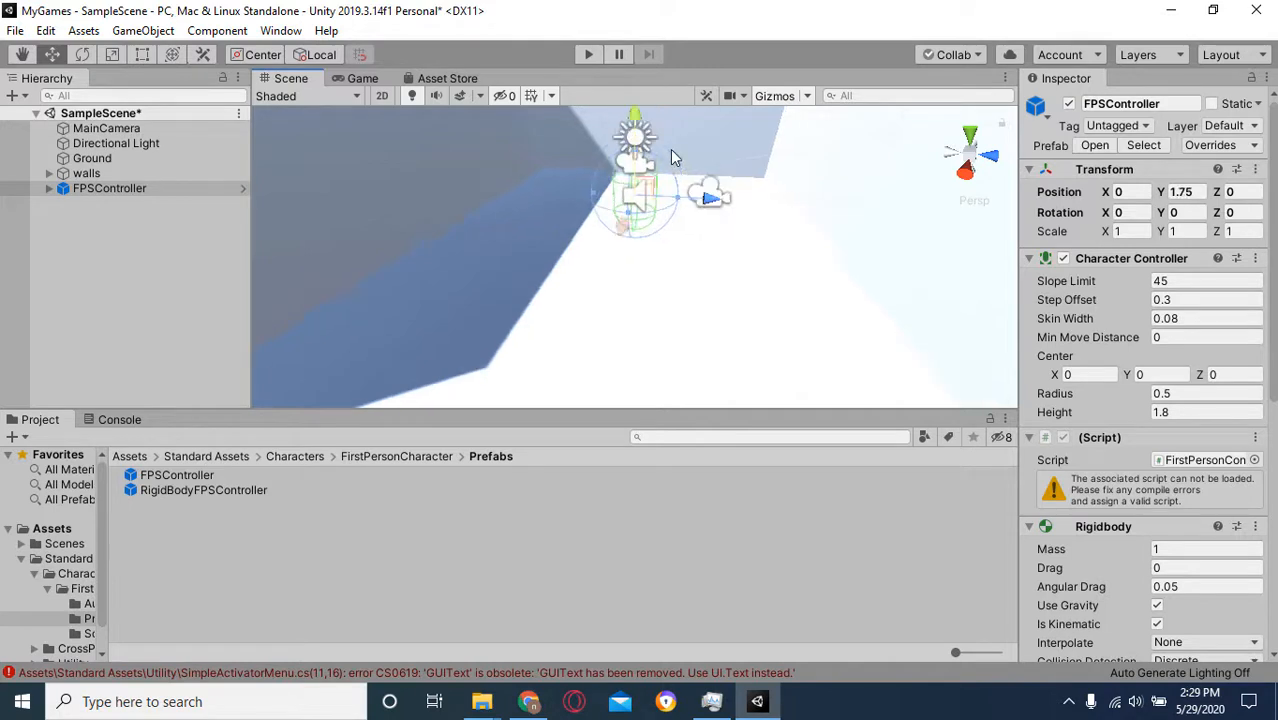
{"action": "middle_click_drag", "start_coordinate": [675, 149], "coordinate": [662, 166]}
{"action": "left_click_drag", "start_coordinate": [599, 271], "coordinate": [572, 330]}
{"action": "scroll", "coordinate": [555, 230], "scroll_direction": "down", "scroll_amount": 5}
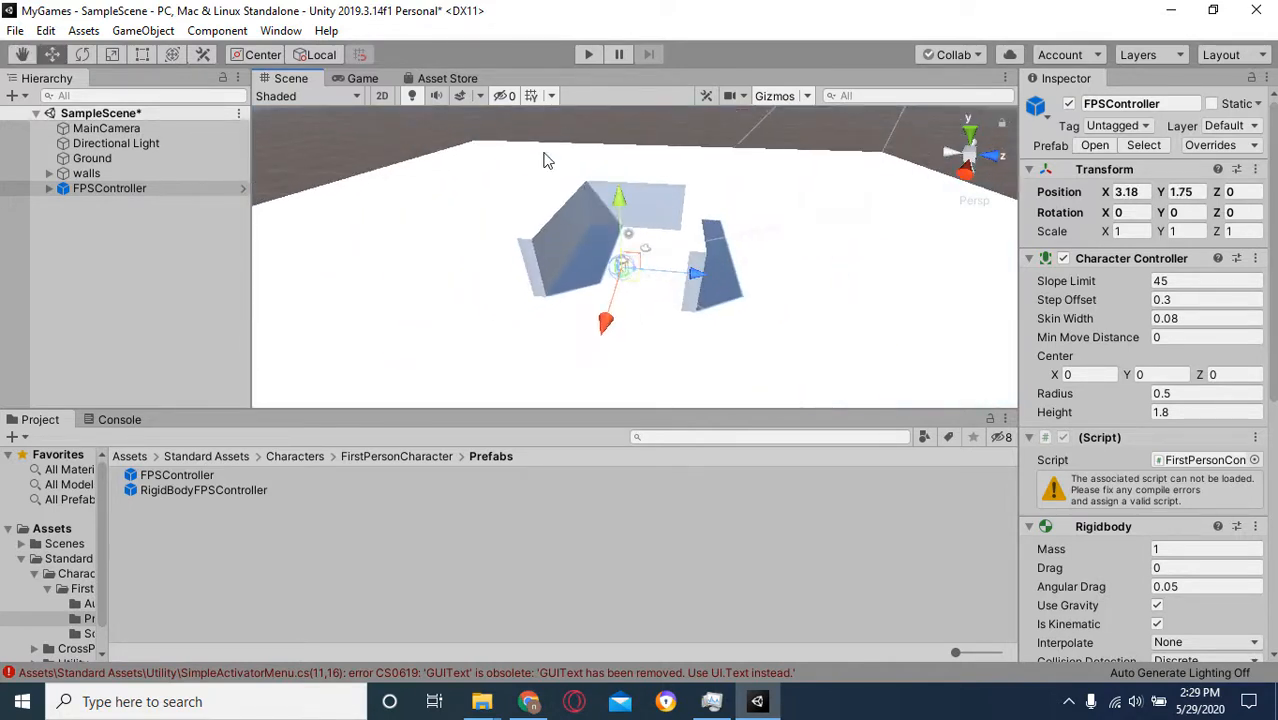
Try to play the scene, and open SimpleActivatorMenu.cs at the obsolete GUIText declaration from the console's compile error
{"action": "left_click", "coordinate": [586, 56]}
{"action": "left_click", "coordinate": [190, 676]}
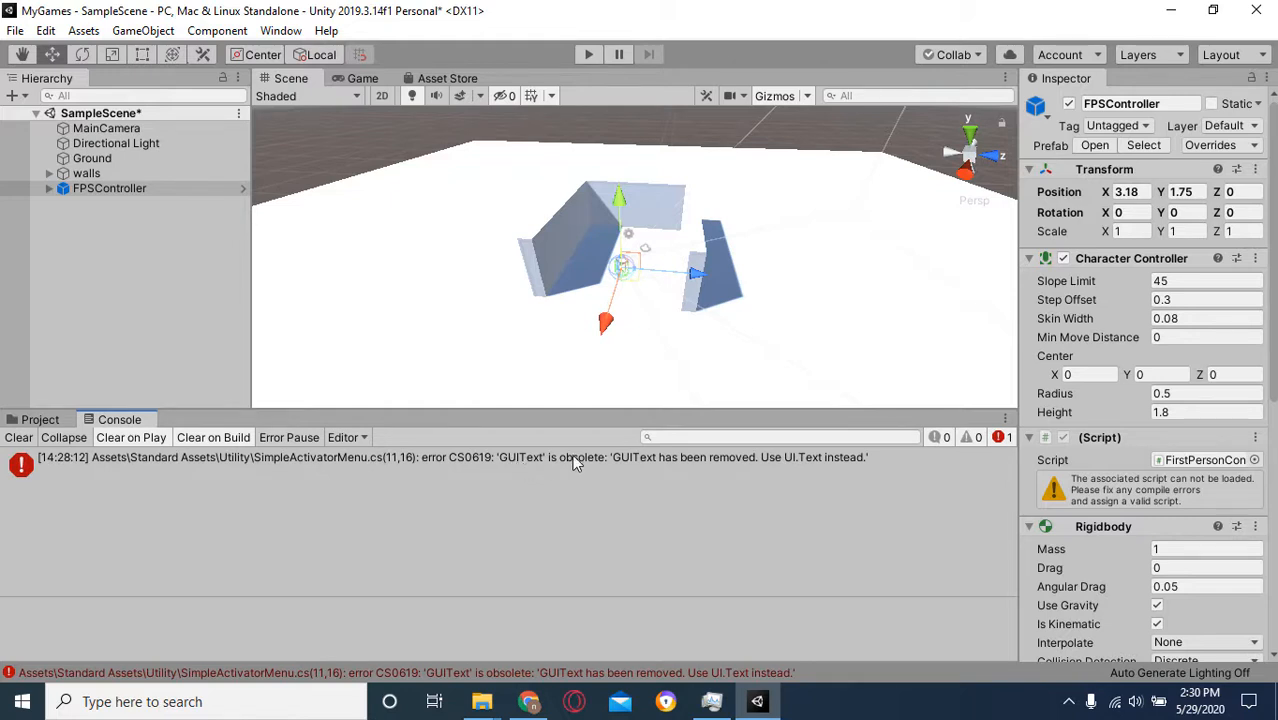
{"action": "left_click", "coordinate": [633, 458]}
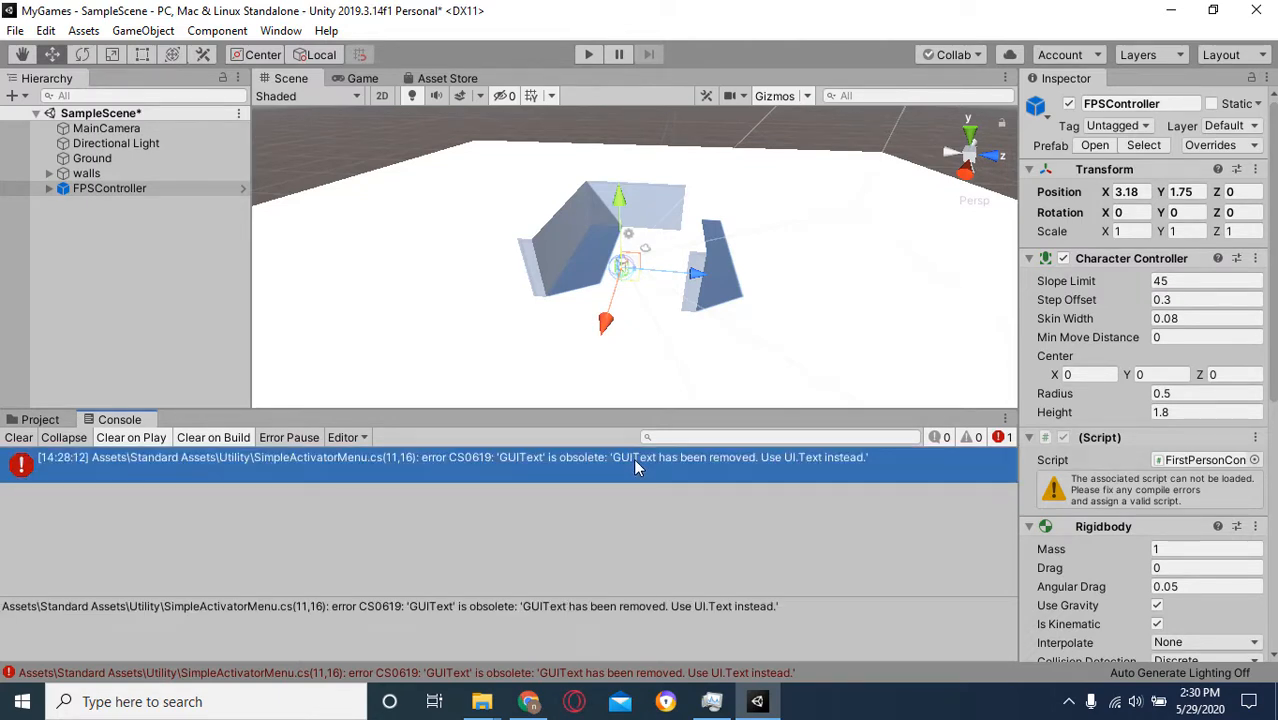
{"action": "double_click", "coordinate": [633, 458]}
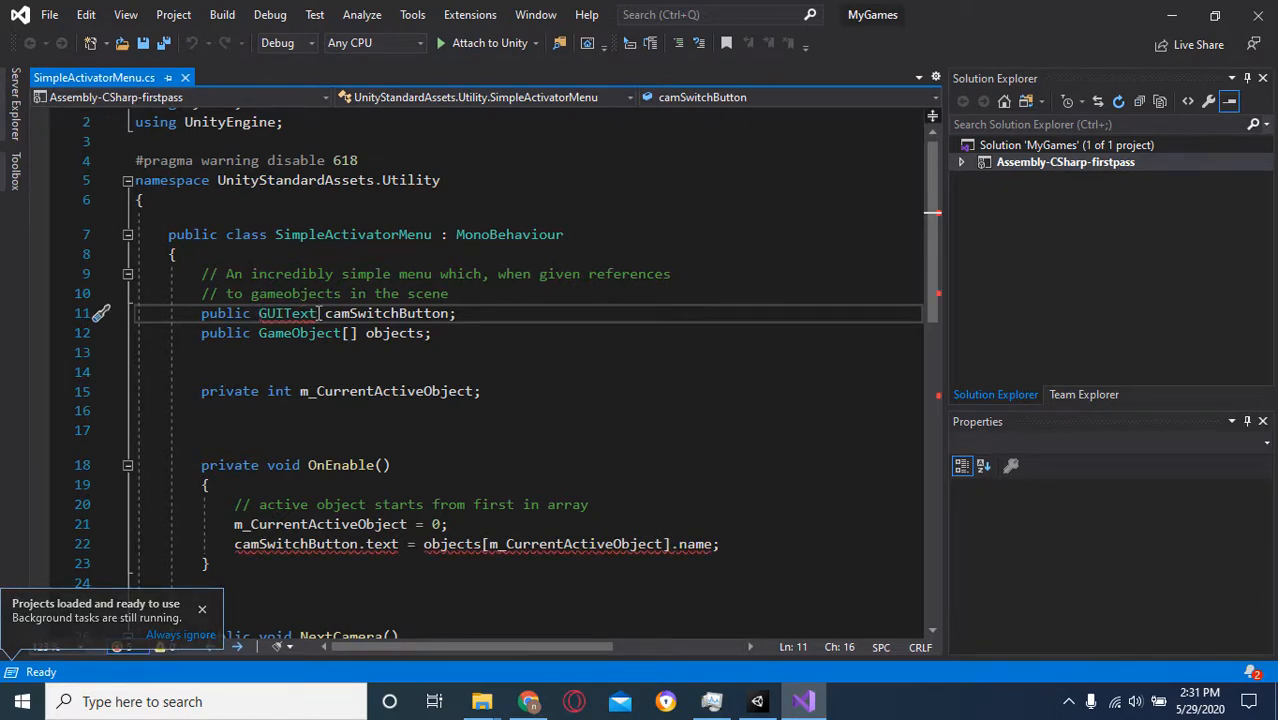
{"action": "scroll", "coordinate": [304, 317], "scroll_direction": "up", "scroll_amount": 1}
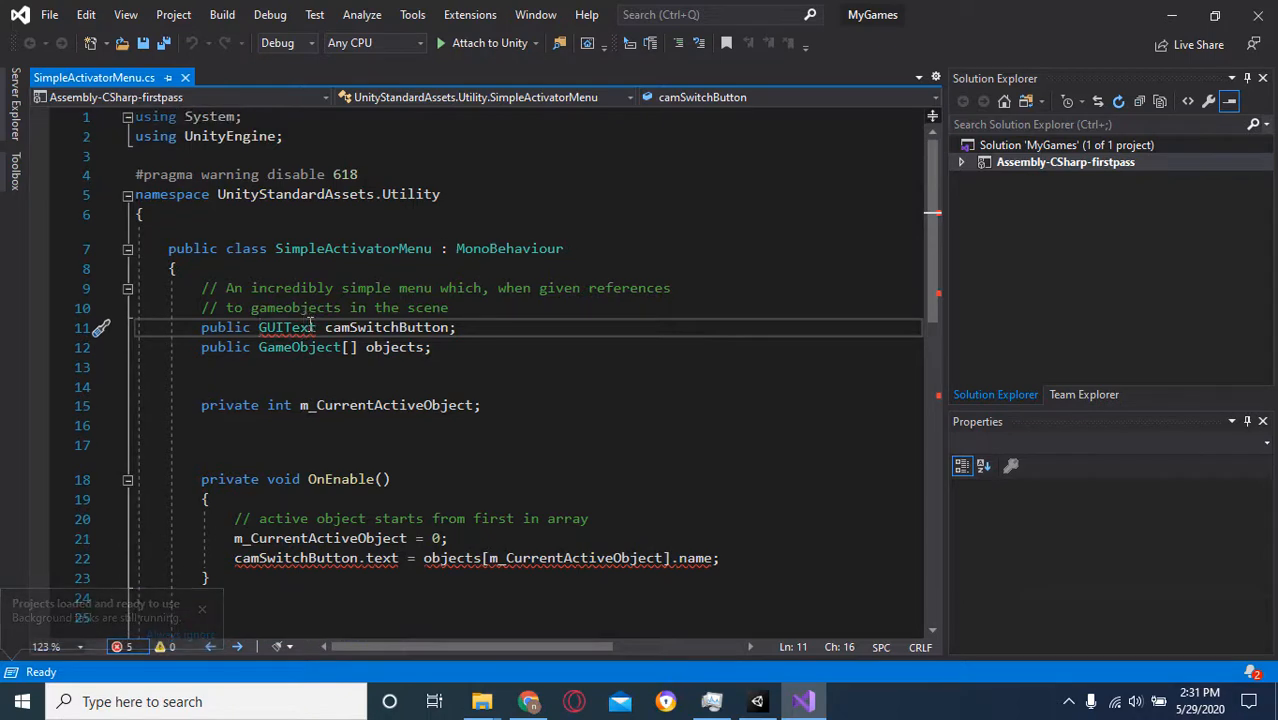
{"action": "mouse_move", "coordinate": [298, 328]}
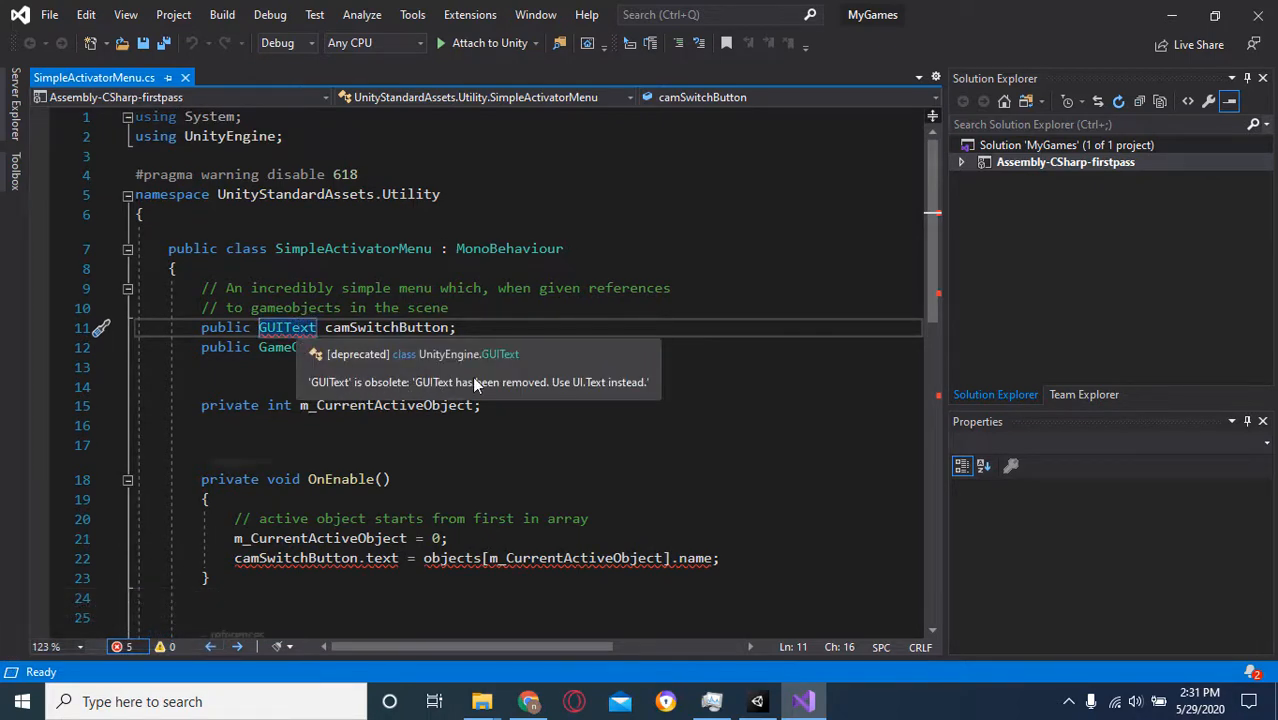
{"action": "left_click", "coordinate": [306, 328]}
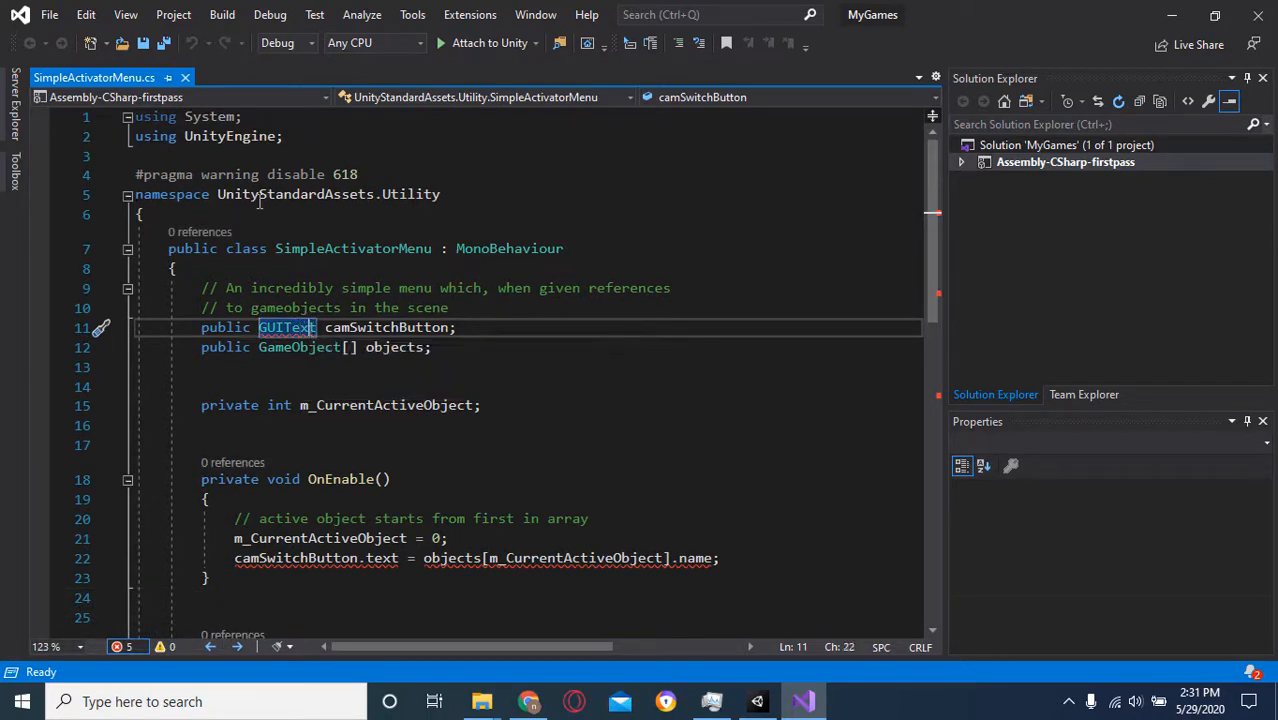
Add the directive "using UnityEngine.UI;" below "using UnityEngine;" in SimpleActivatorMenu.cs
{"action": "left_click", "coordinate": [296, 137]}
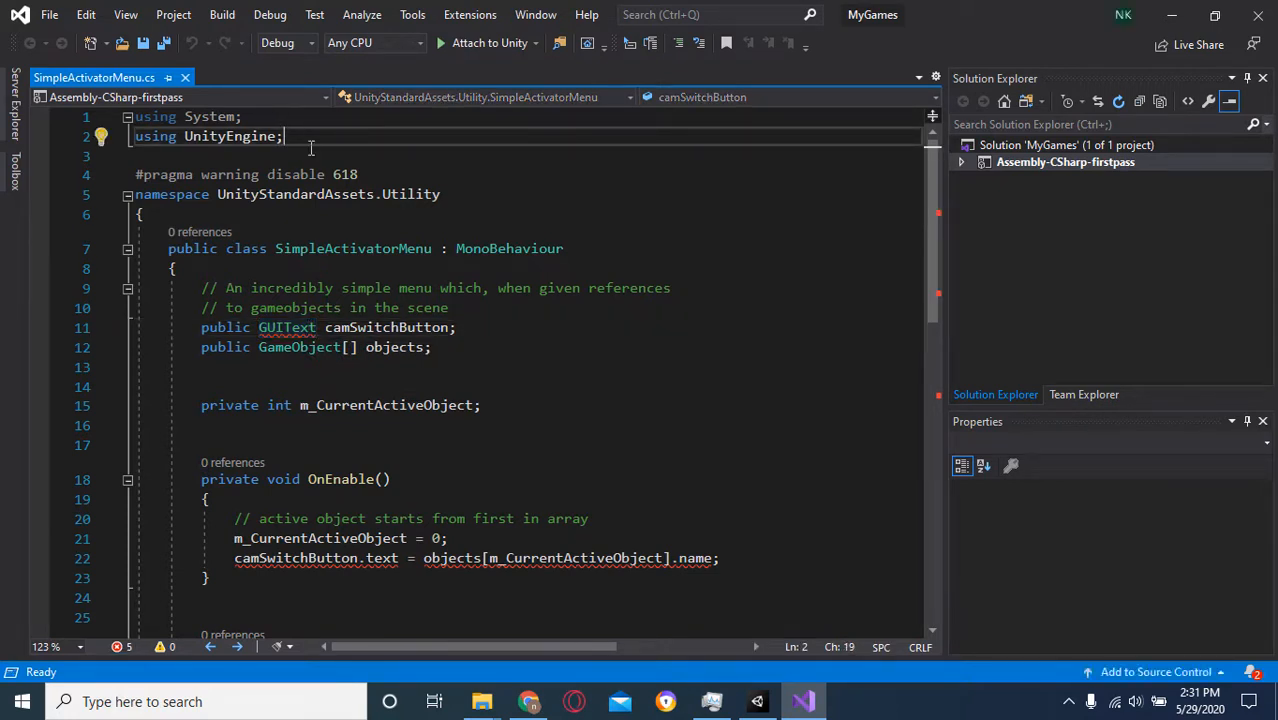
{"action": "key", "text": "Return"}
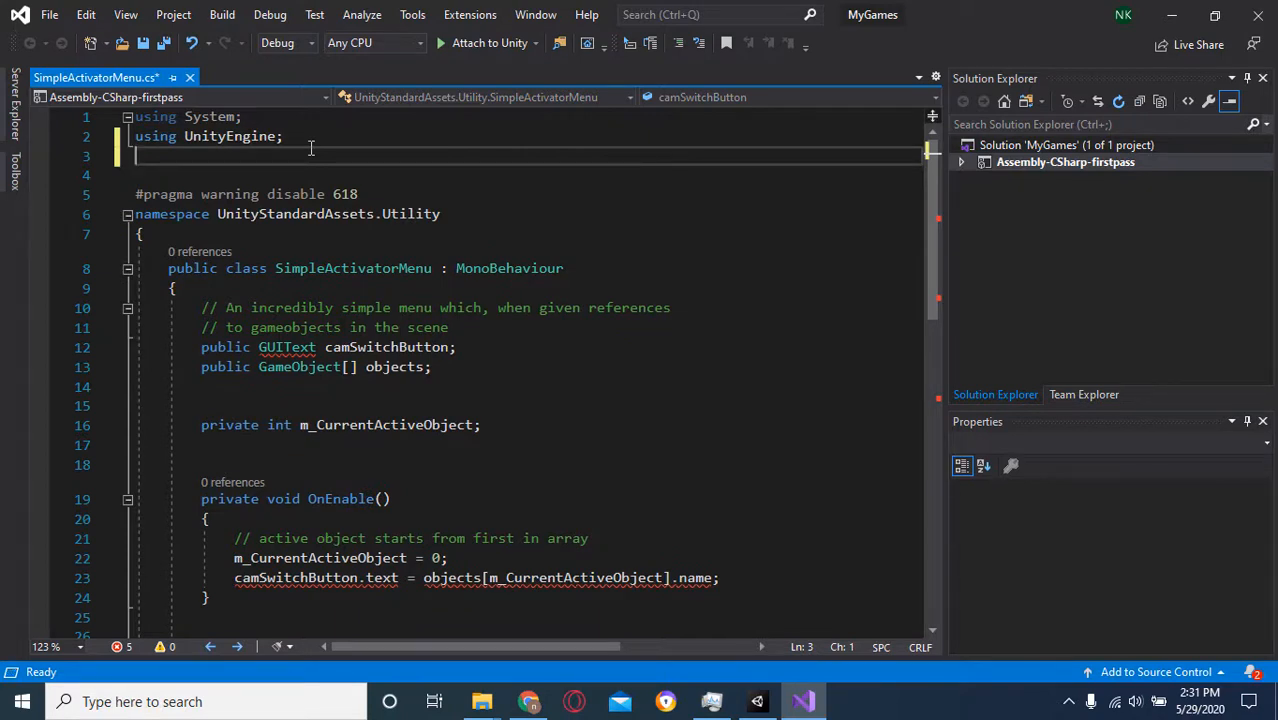
{"action": "type", "text": "using Unit"}
{"action": "key", "text": "Down"}
{"action": "key", "text": "Down"}
{"action": "key", "text": "Down"}
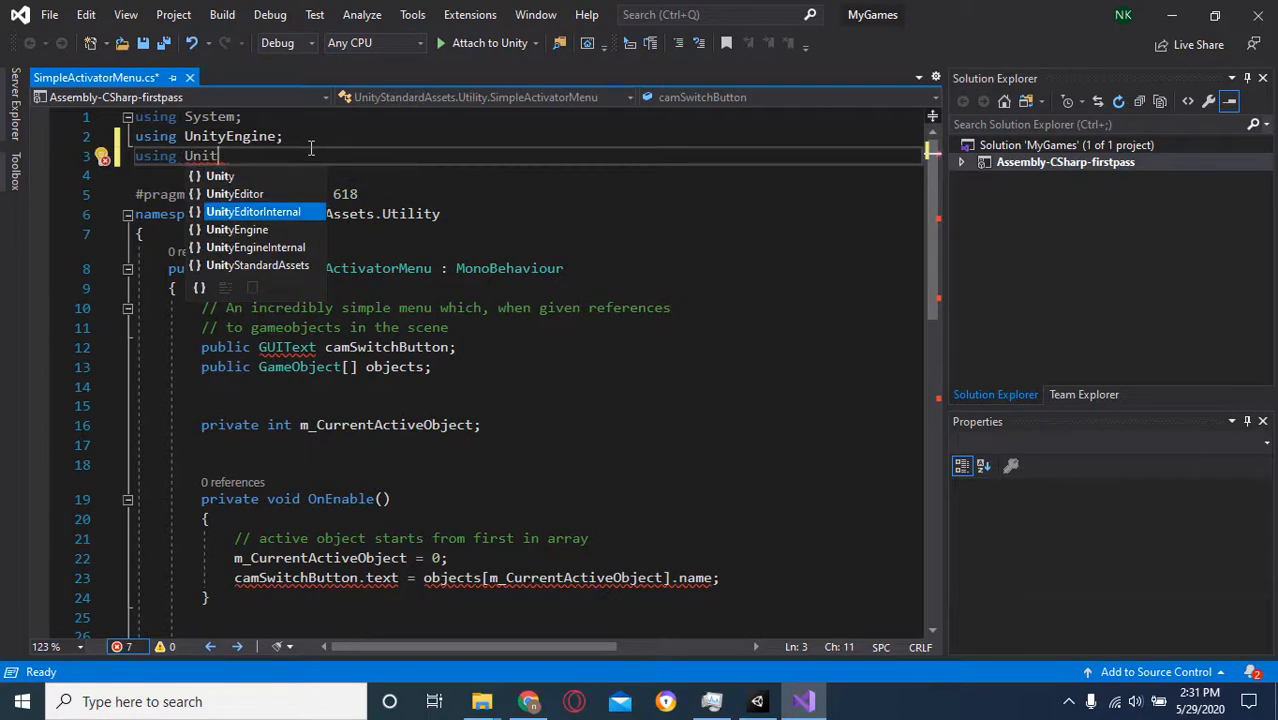
{"action": "key", "text": "Tab"}
{"action": "type", "text": ".UI;"}
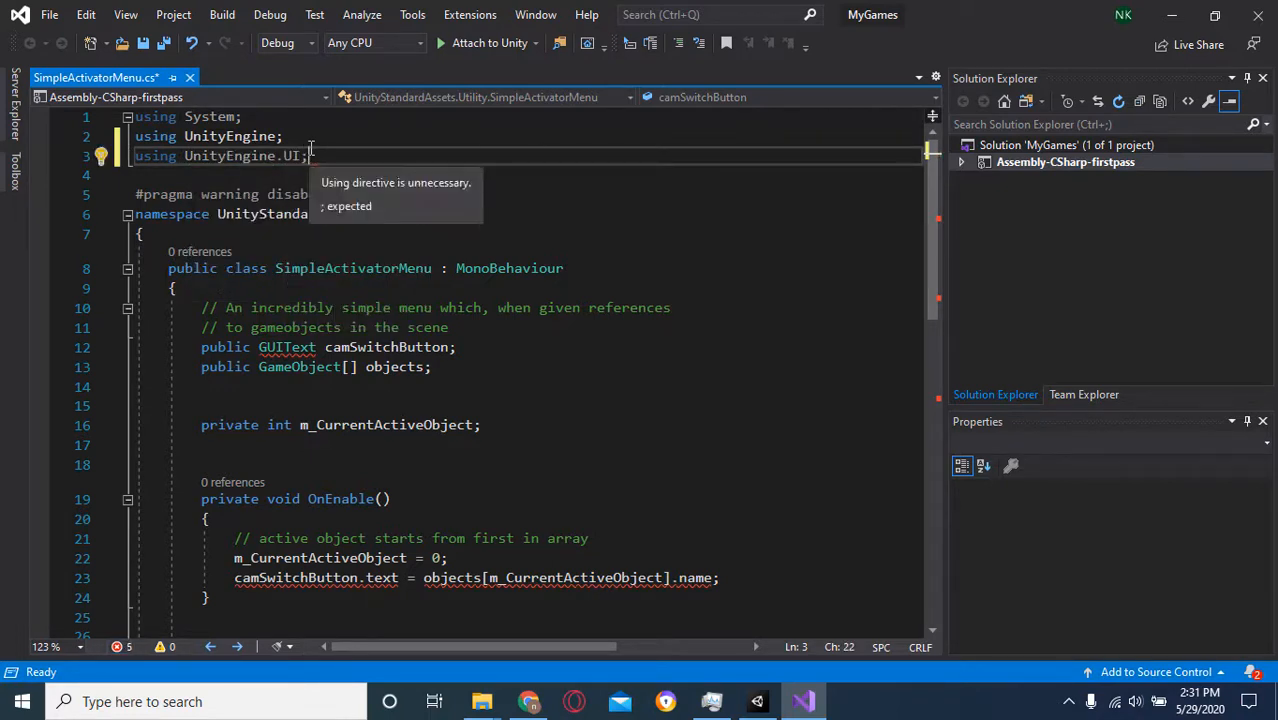
Replace the GUIText type of camSwitchButton with Text, check the rest of the script and save it
{"action": "left_click", "coordinate": [275, 347]}
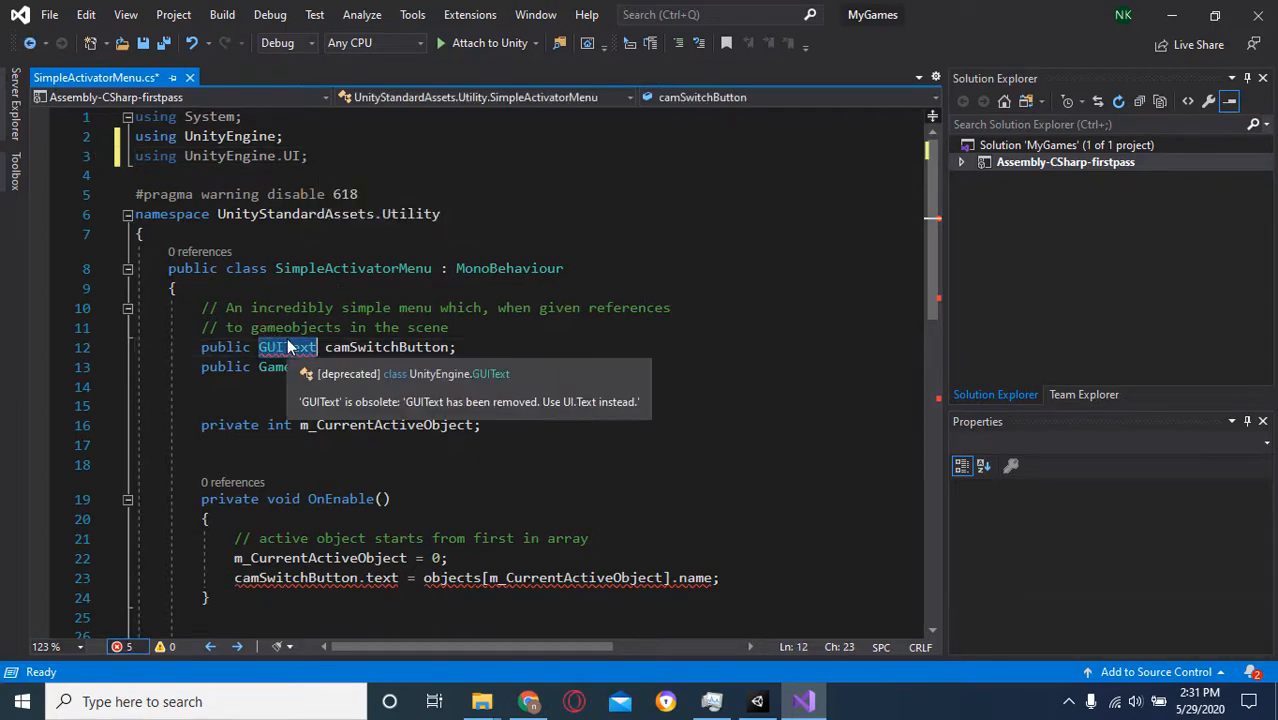
{"action": "double_click", "coordinate": [285, 347]}
{"action": "key", "text": "BackSpace"}
{"action": "type", "text": "Text"}
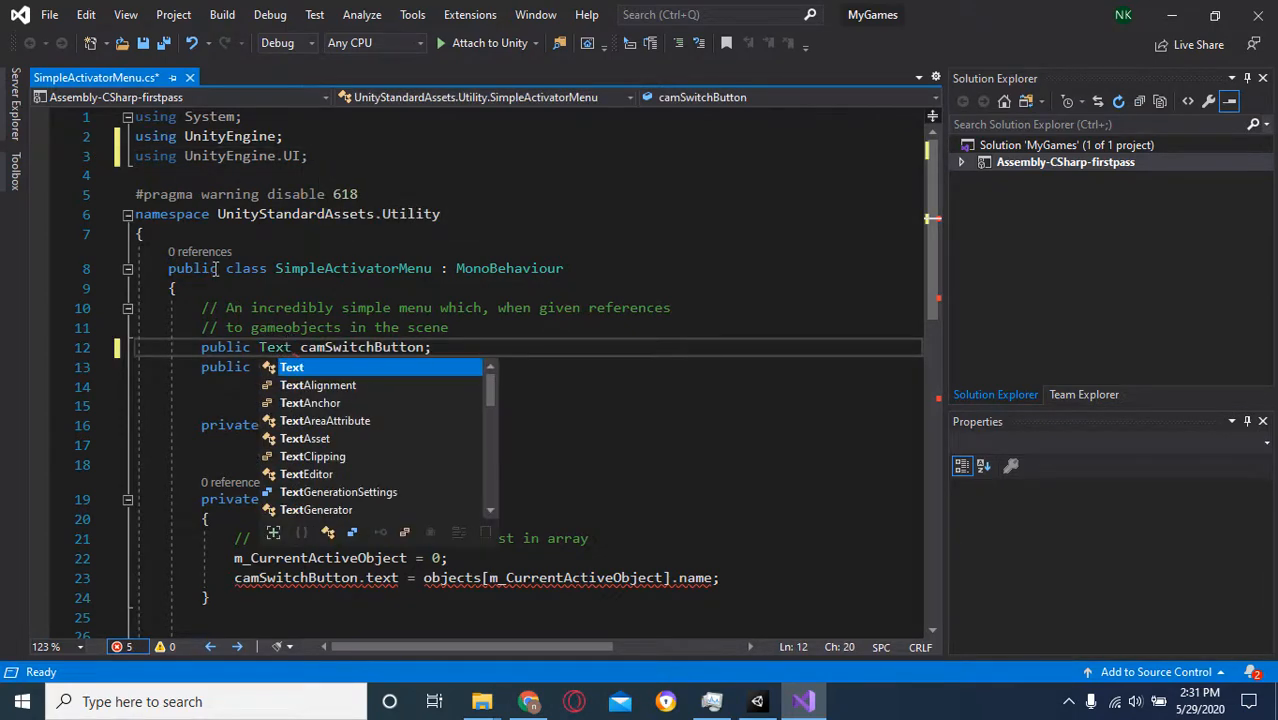
{"action": "left_click", "coordinate": [316, 253]}
{"action": "scroll", "coordinate": [289, 456], "scroll_direction": "down", "scroll_amount": 6}
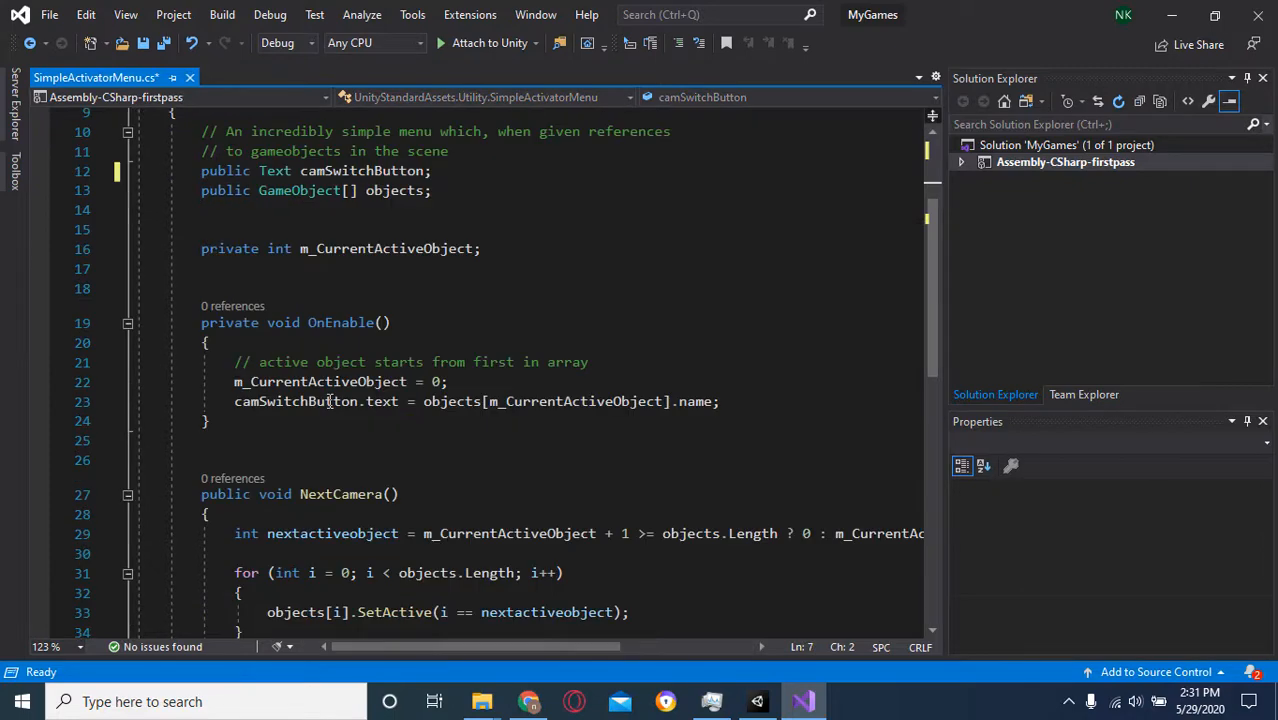
{"action": "scroll", "coordinate": [329, 401], "scroll_direction": "up", "scroll_amount": 6}
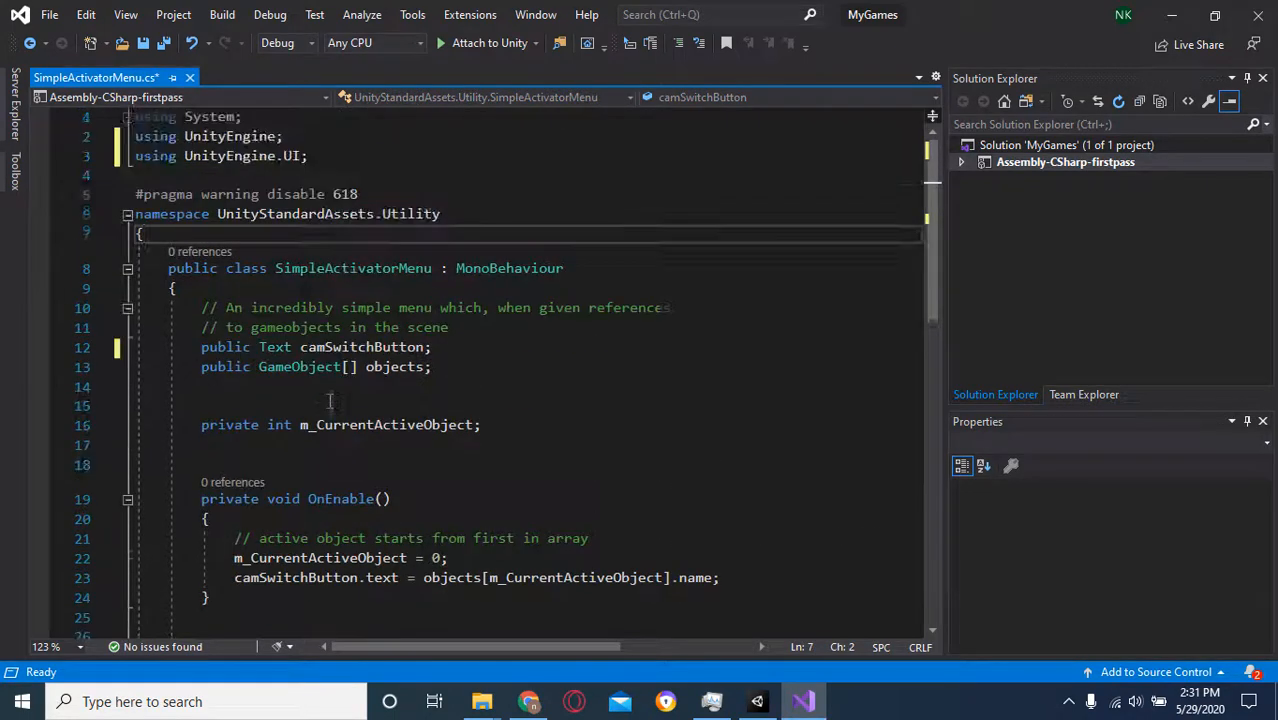
{"action": "left_click", "coordinate": [437, 366]}
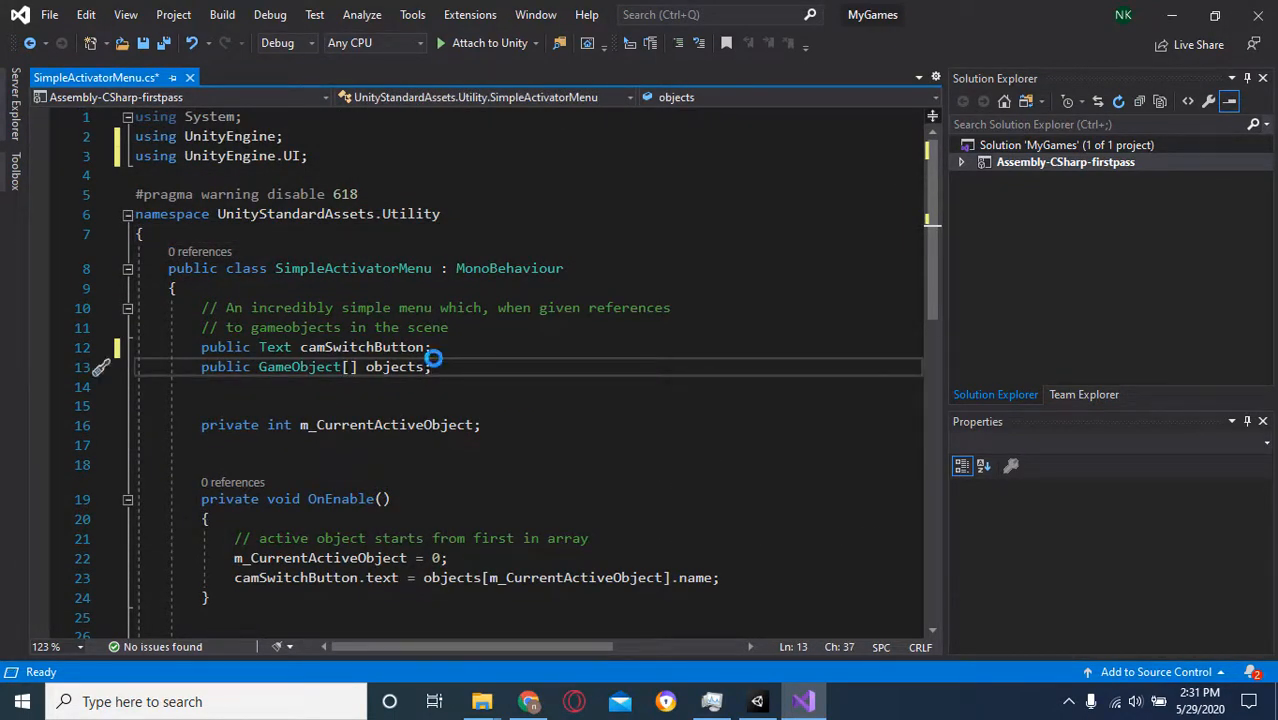
{"action": "key", "text": "ctrl+s"}
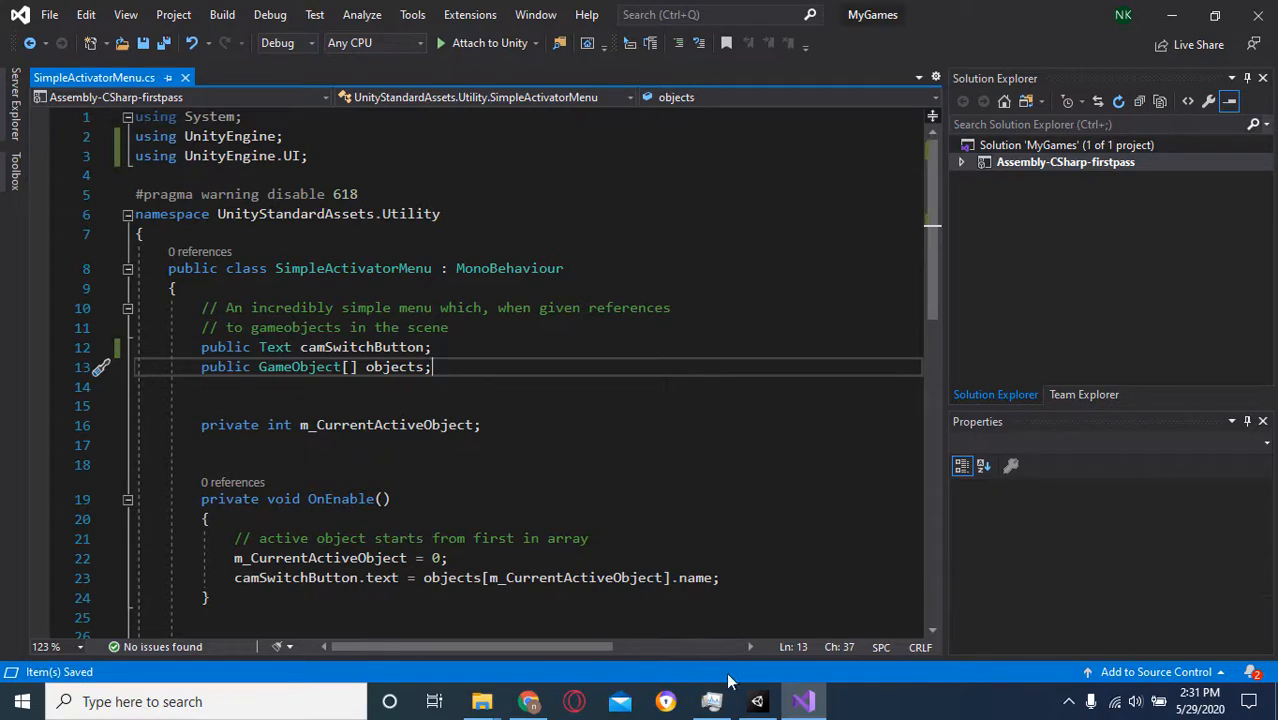
Switch back to Unity, test-play the scene, stop it and compare the Game view with the Scene view
{"action": "left_click", "coordinate": [757, 701]}
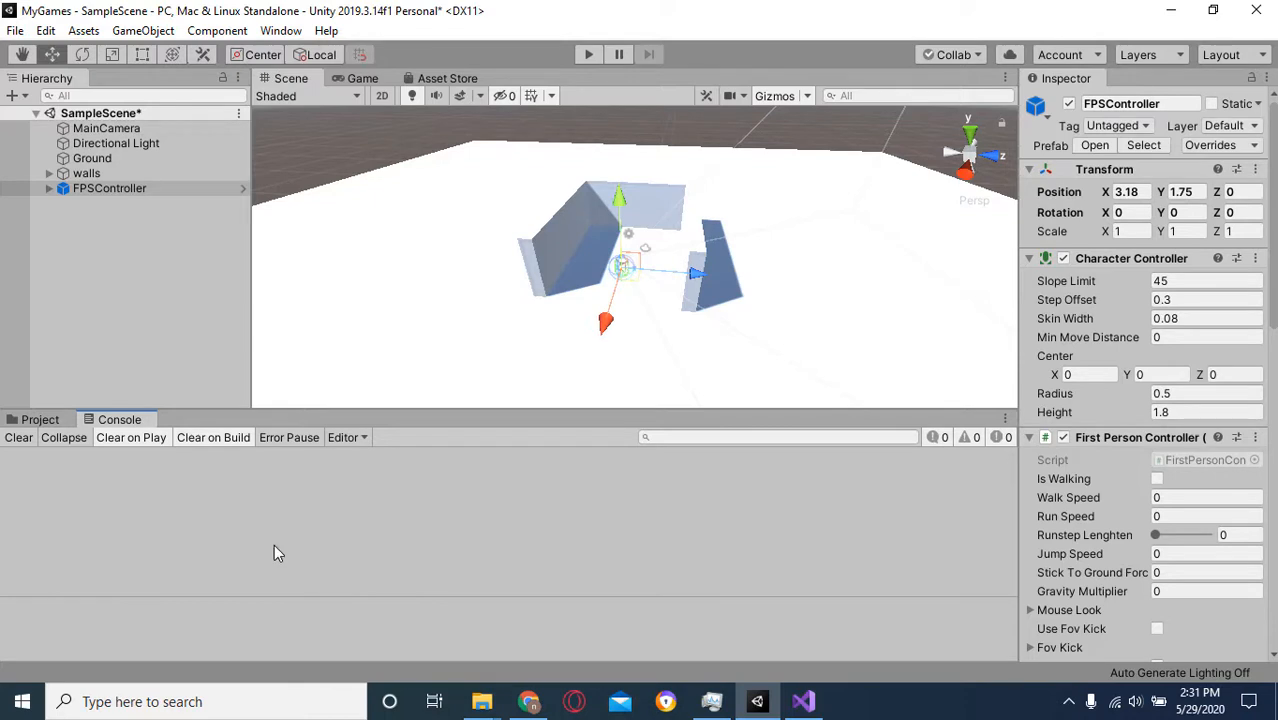
{"action": "left_click", "coordinate": [586, 54]}
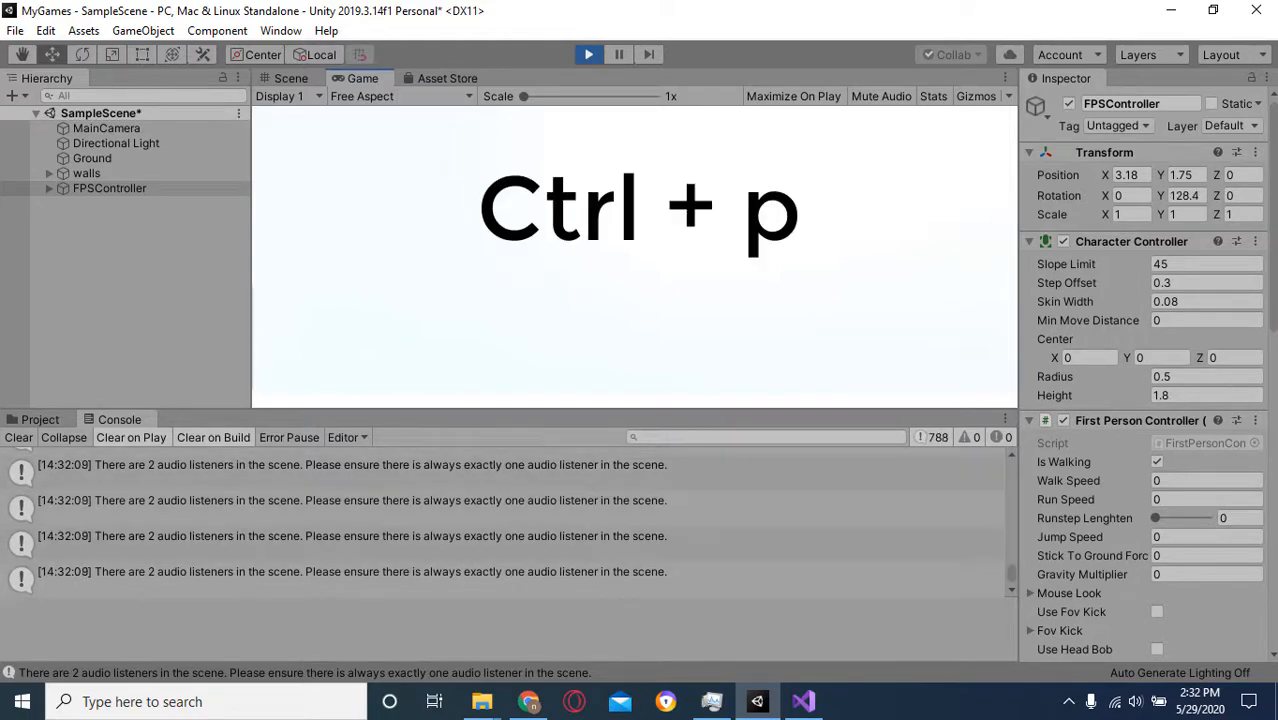
{"action": "key", "text": "ctrl+p"}
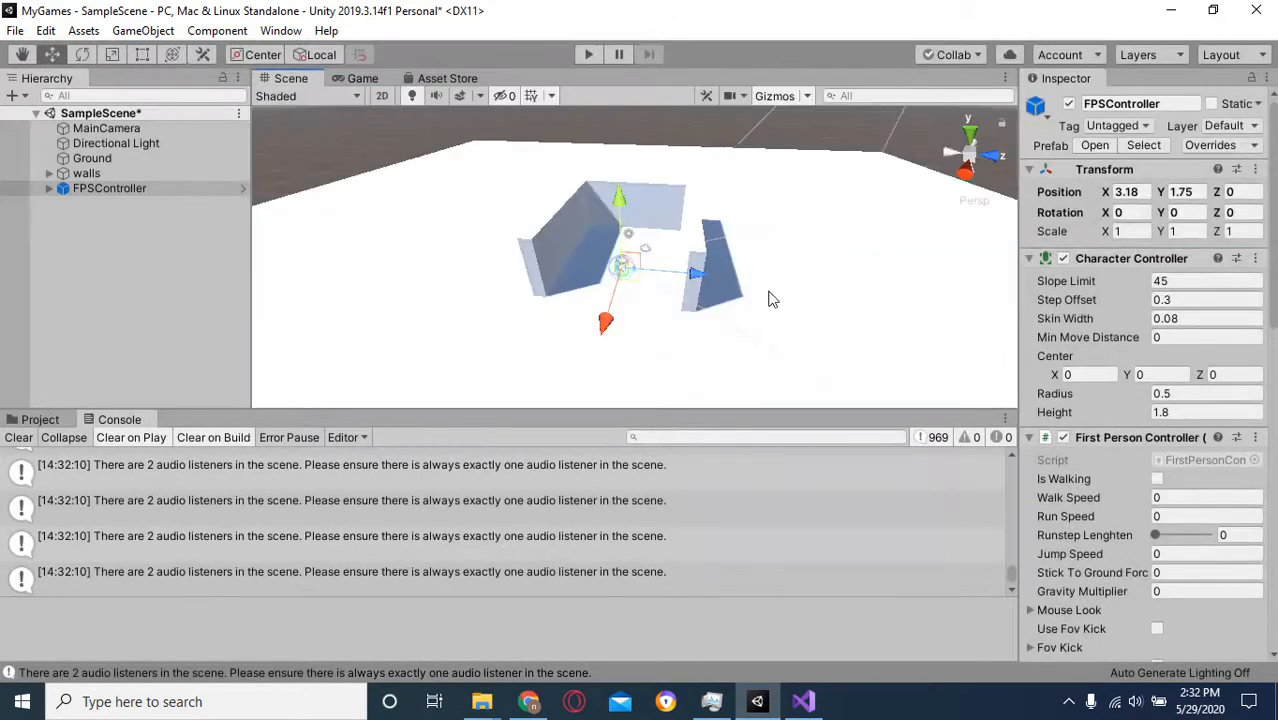
{"action": "left_click", "coordinate": [355, 79]}
{"action": "left_click", "coordinate": [284, 80]}
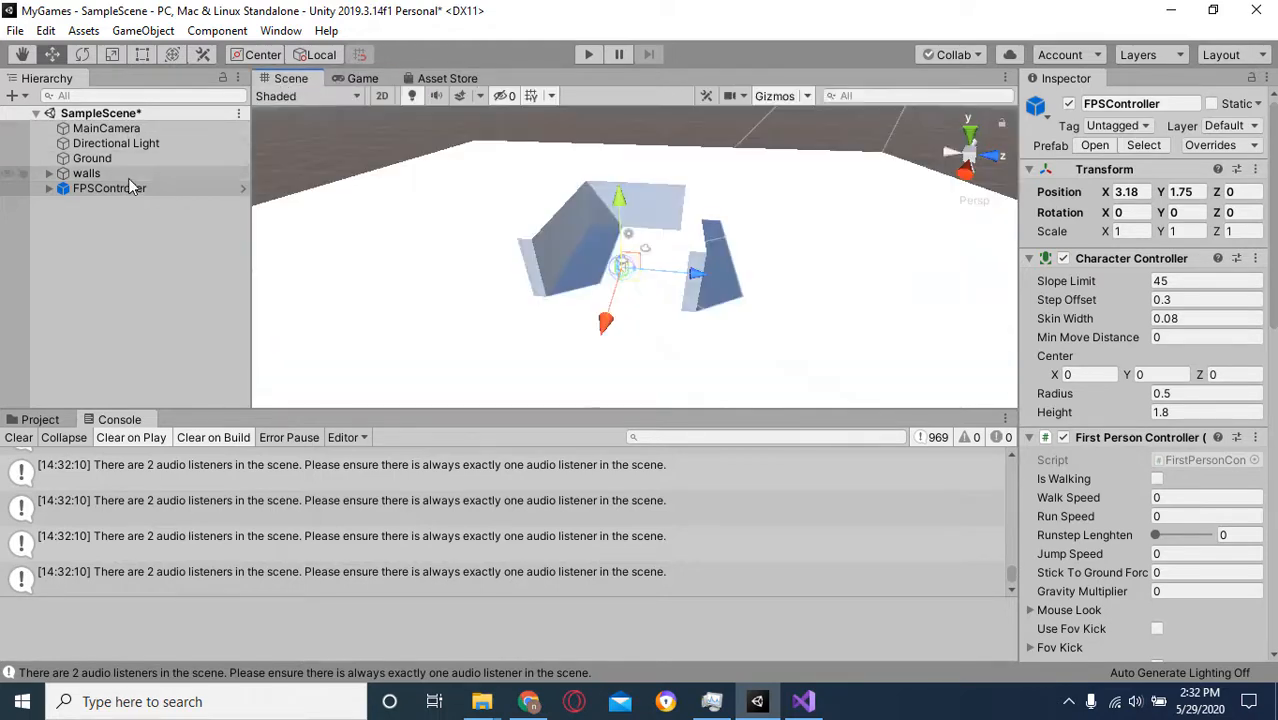
Delete the MainCamera object from the SampleScene hierarchy
{"action": "left_click", "coordinate": [108, 129]}
{"action": "right_click", "coordinate": [121, 130]}
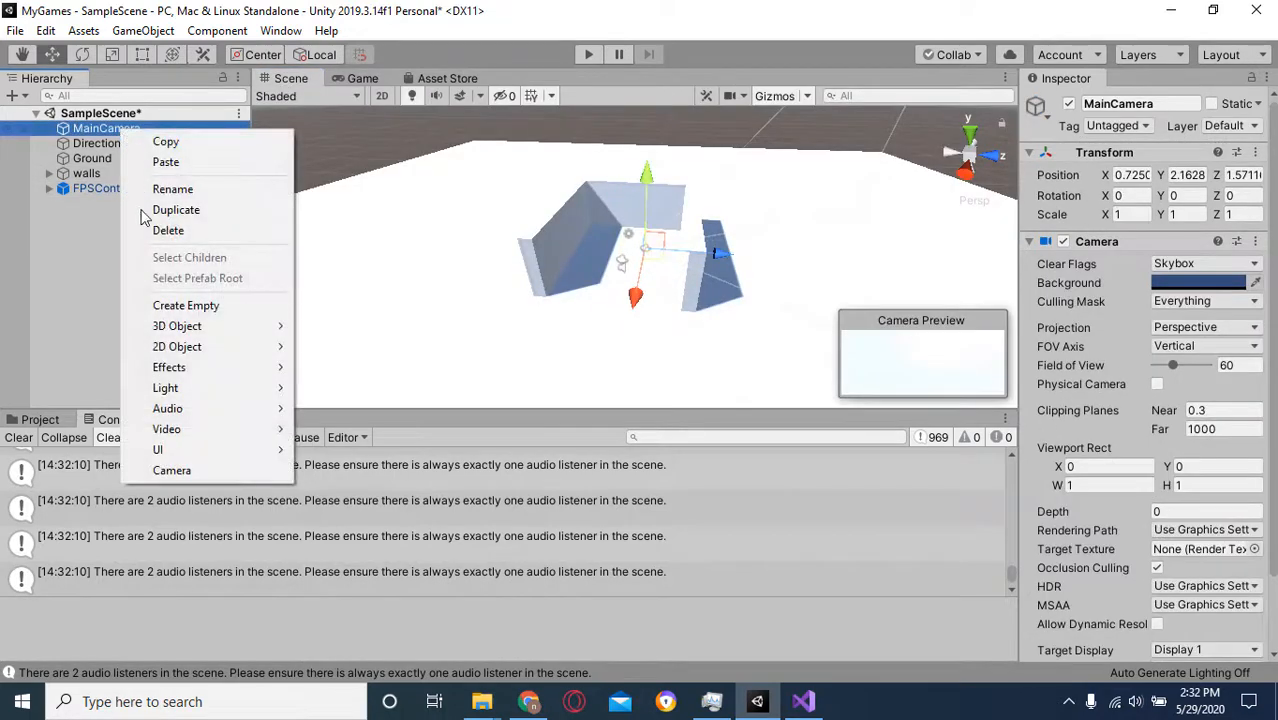
{"action": "left_click", "coordinate": [168, 230]}
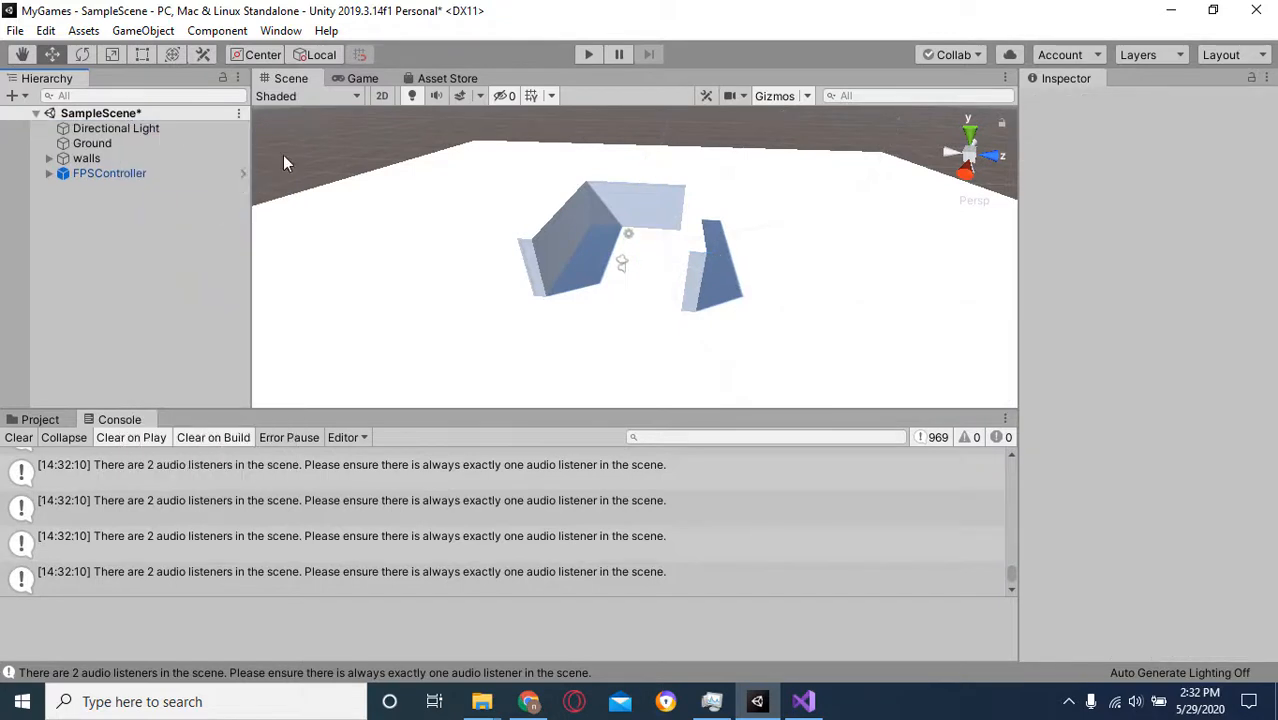
Check the FPSController's camera in the Game view, then test-play the scene again and stop it
{"action": "left_click", "coordinate": [361, 78]}
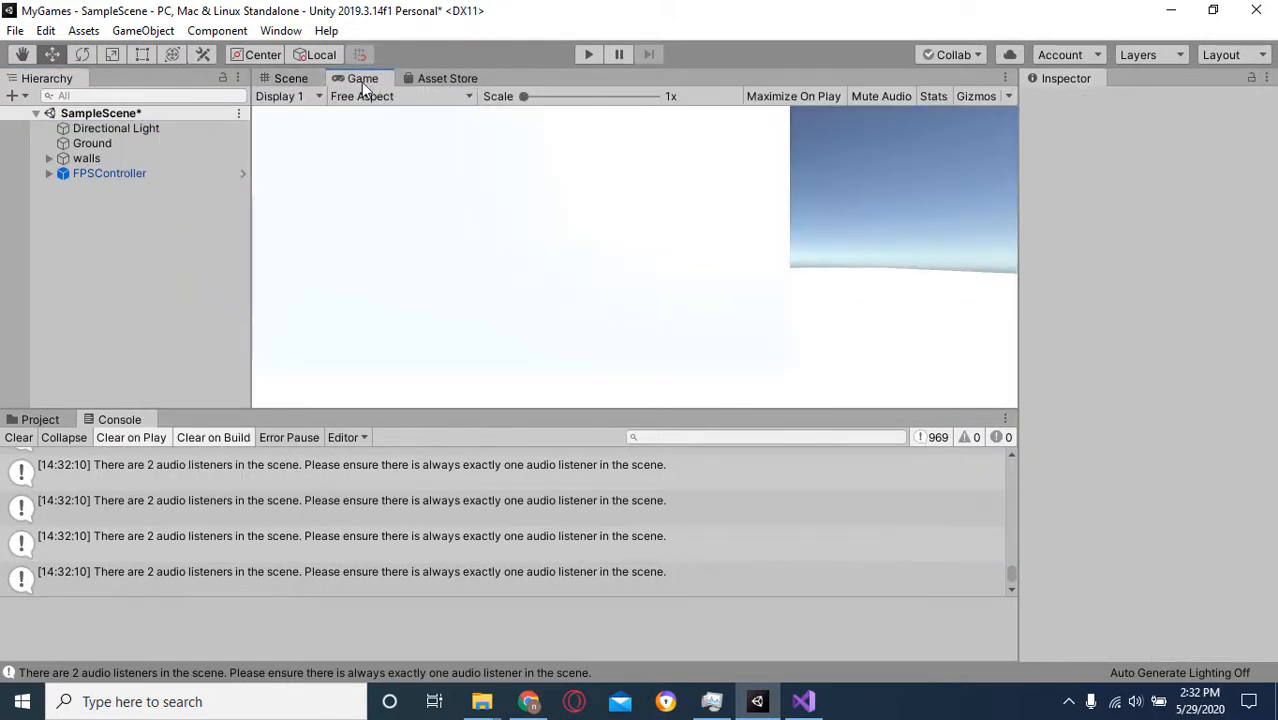
{"action": "left_click", "coordinate": [292, 78]}
{"action": "left_click", "coordinate": [356, 78]}
{"action": "left_click", "coordinate": [291, 78]}
{"action": "left_click", "coordinate": [588, 54]}
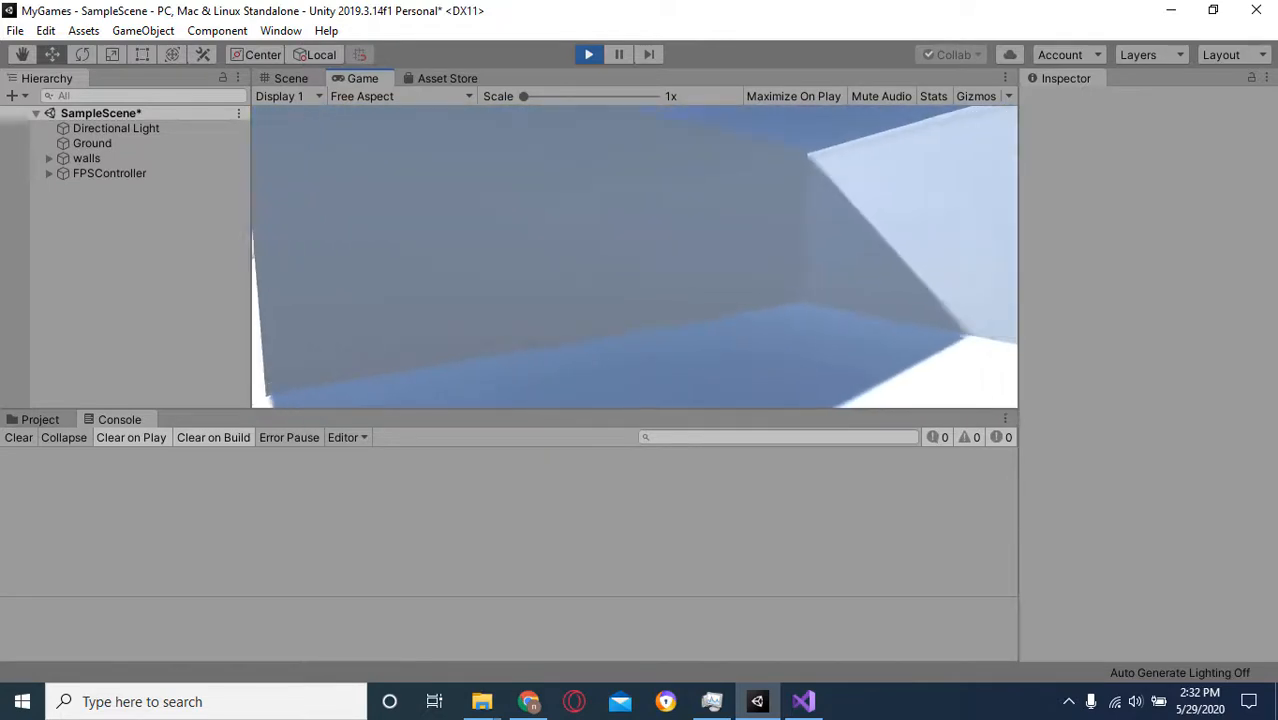
{"action": "key", "text": "ctrl+p"}
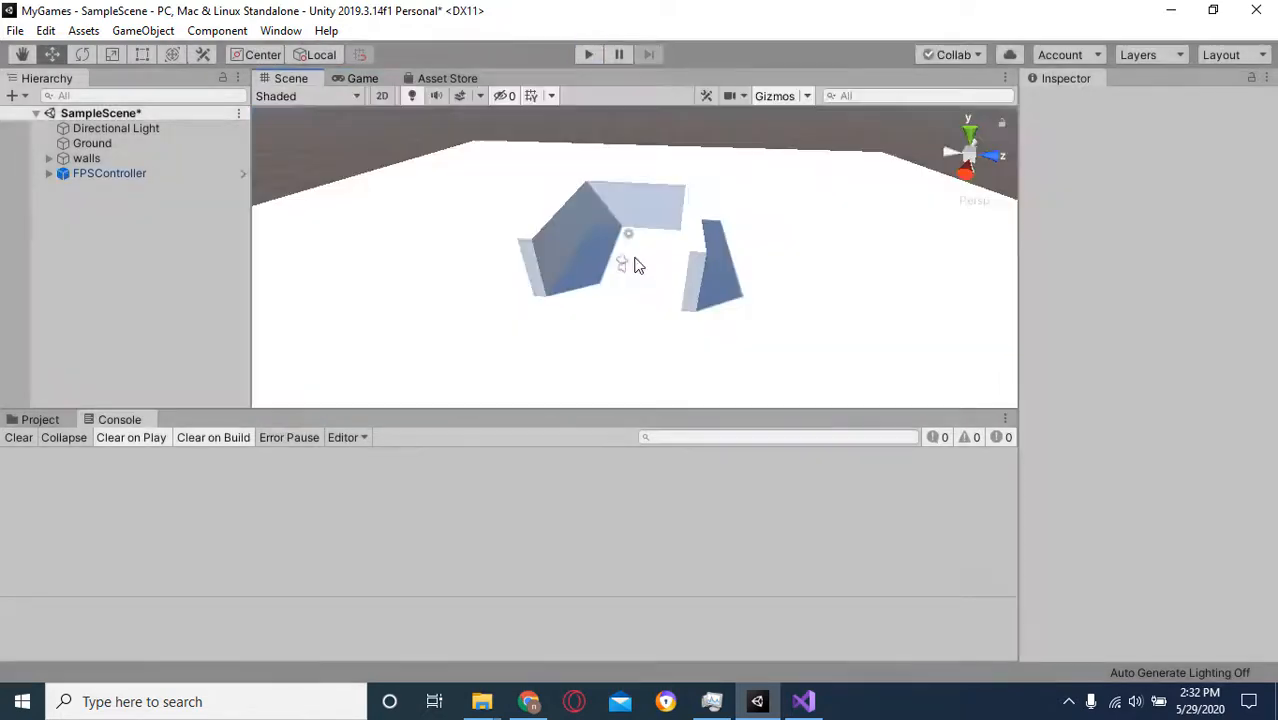
Set the FPSController's Walk Speed to 4, Run Speed to 8, Jump Speed to 4 and Gravity Multiplier to 1
{"action": "left_click", "coordinate": [98, 177]}
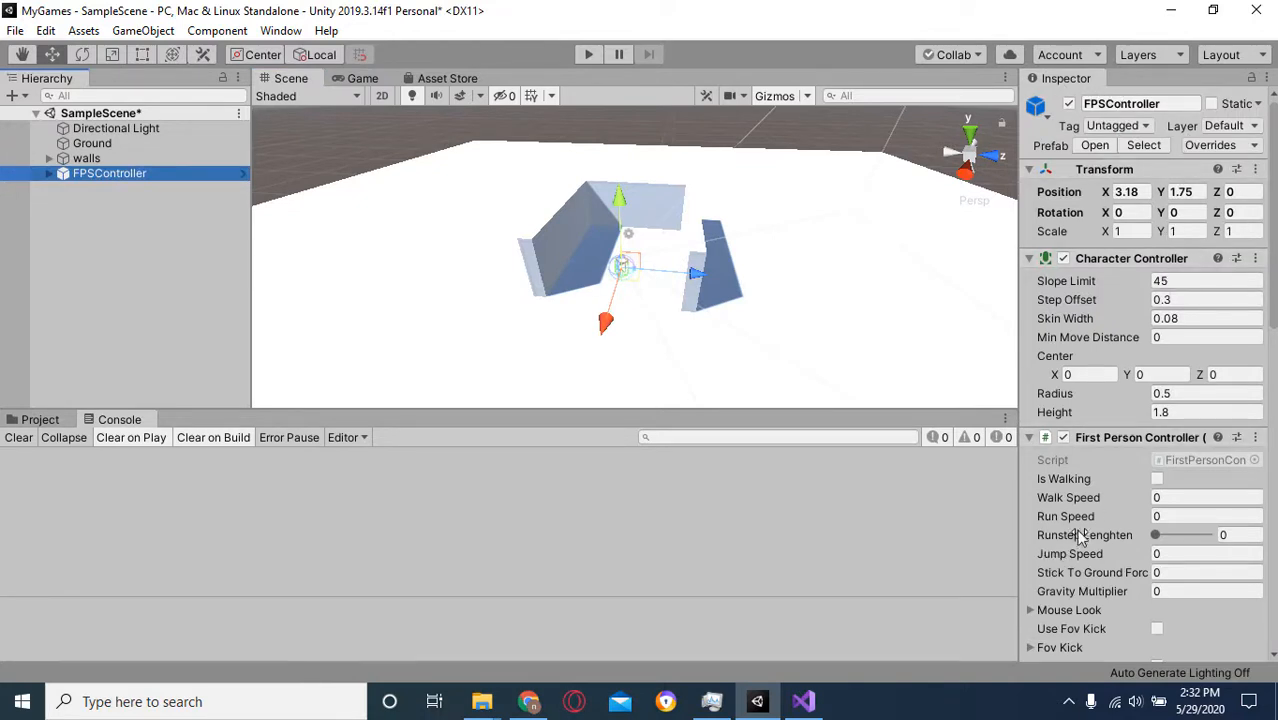
{"action": "left_click", "coordinate": [1165, 497]}
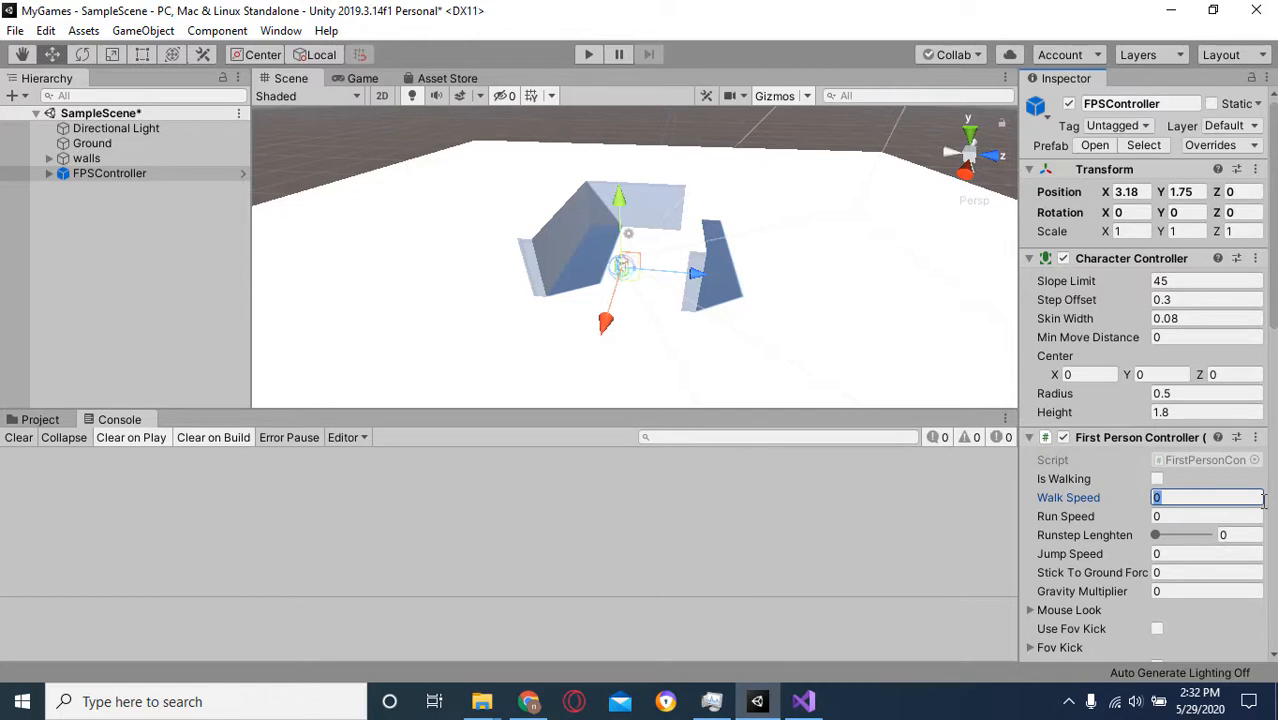
{"action": "type", "text": "4"}
{"action": "left_click", "coordinate": [1175, 516]}
{"action": "type", "text": "8"}
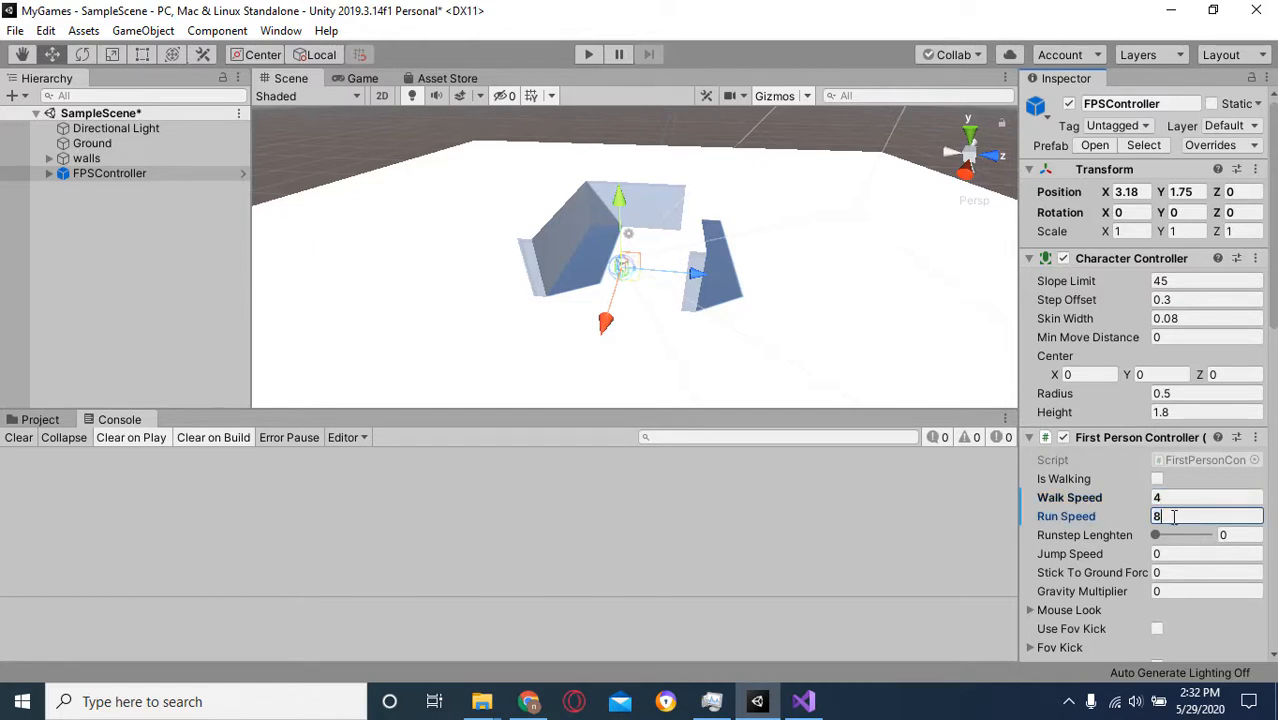
{"action": "left_click", "coordinate": [1169, 556]}
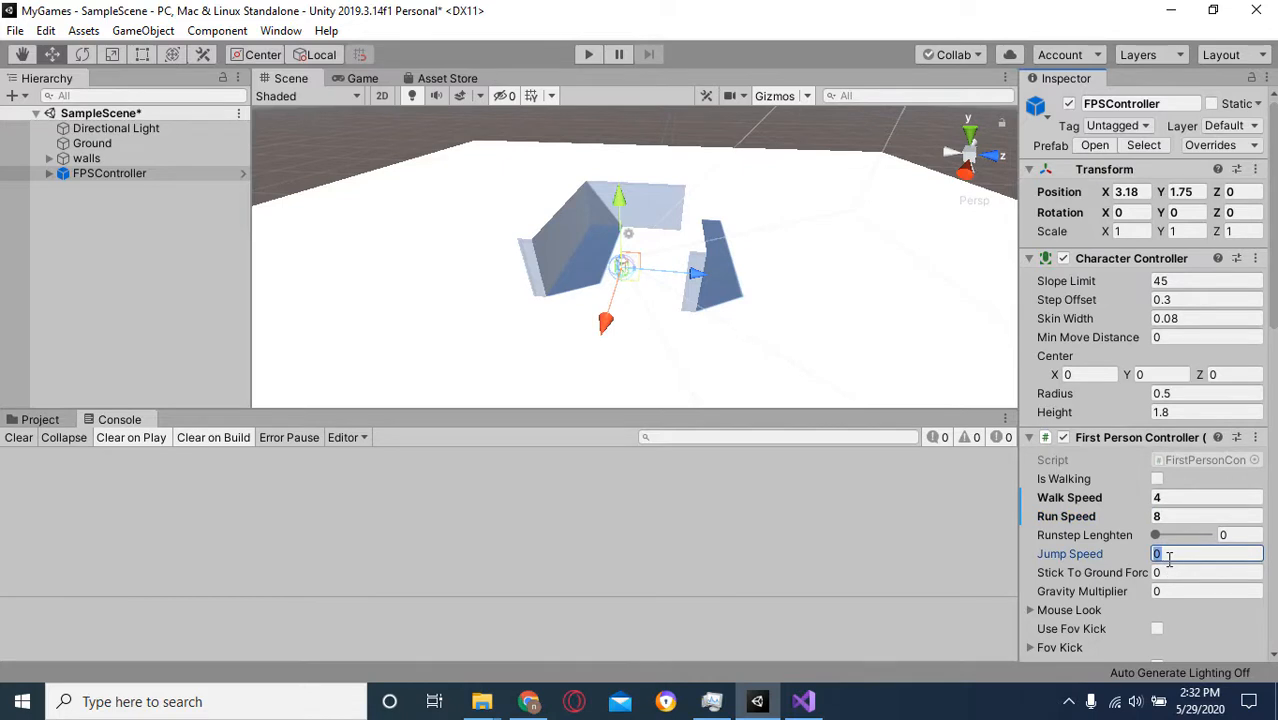
{"action": "type", "text": "4"}
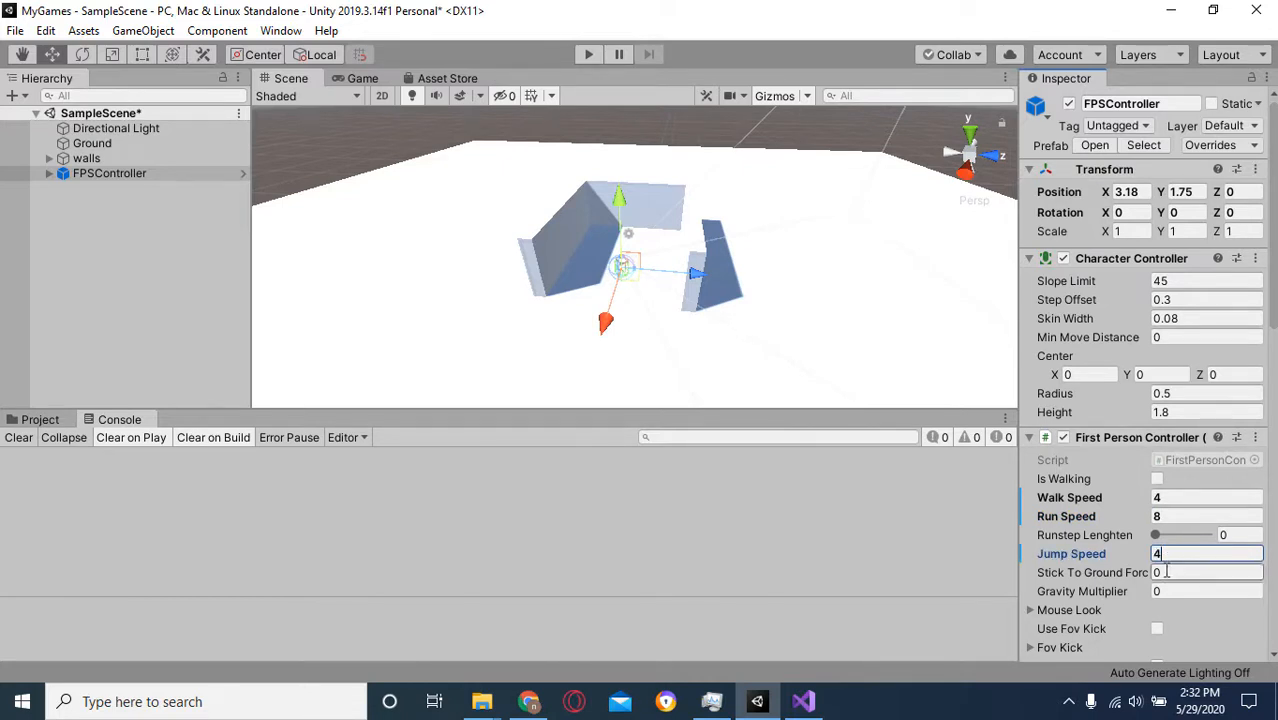
{"action": "left_click", "coordinate": [1174, 590]}
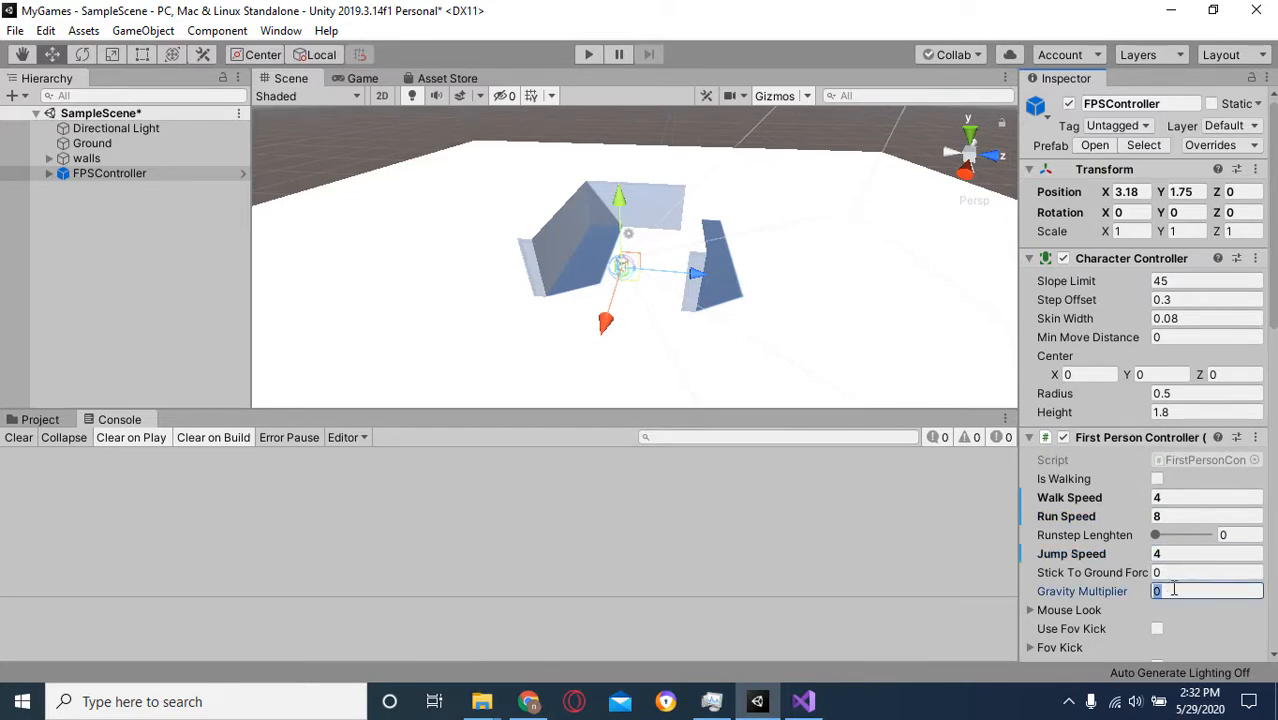
{"action": "type", "text": "1"}
Test-play the scene, moving the character in all directions, jumping and looking around the walls, and stop it
{"action": "left_click", "coordinate": [590, 60]}
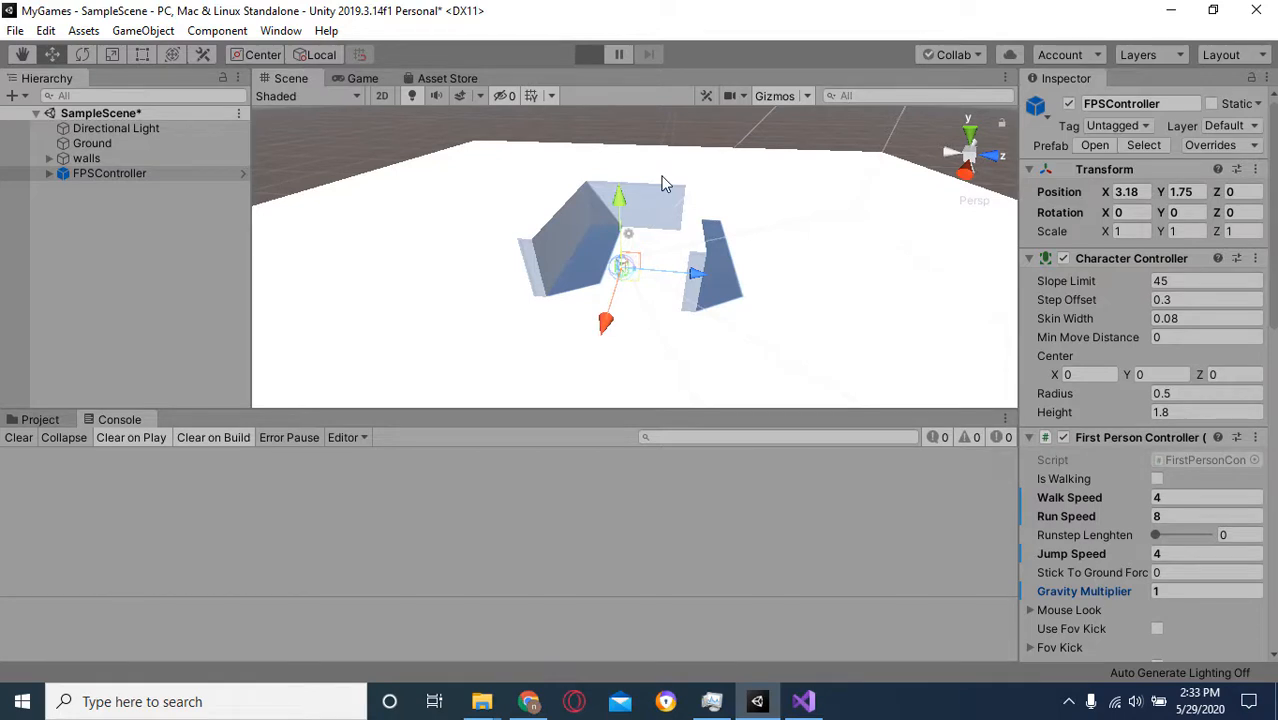
{"action": "key", "text": "w"}
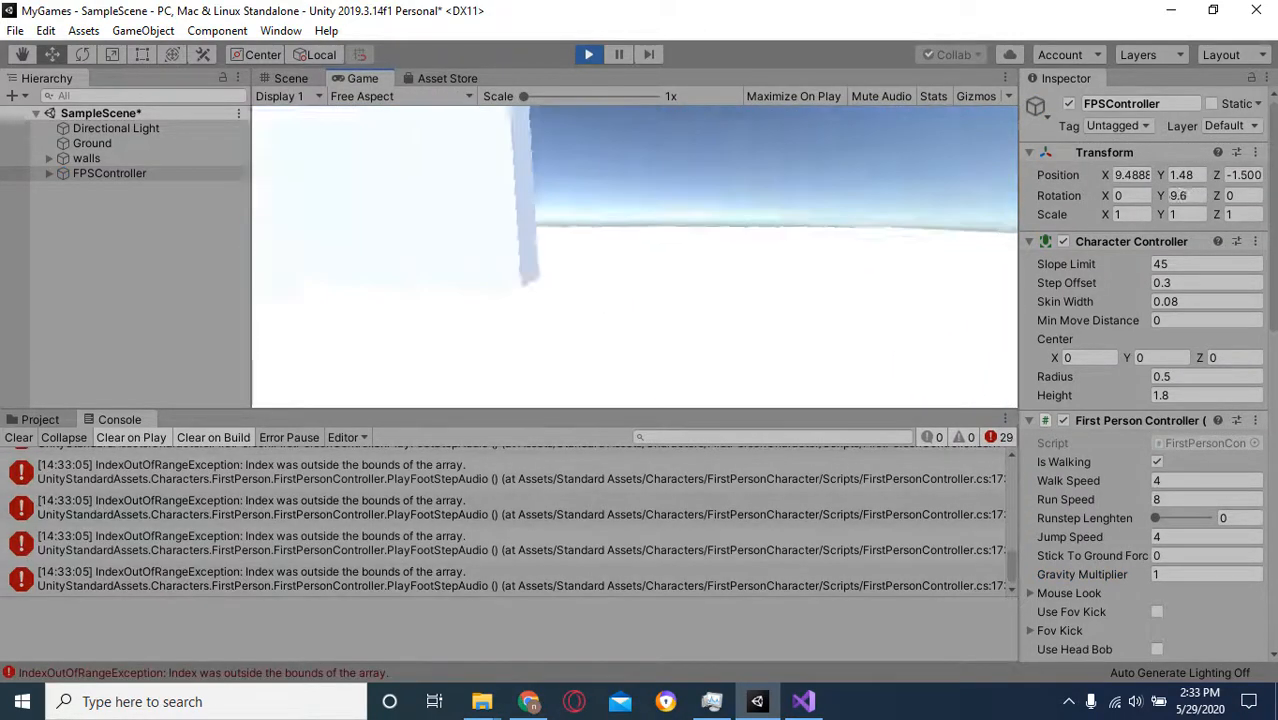
{"action": "key", "text": "s"}
{"action": "key", "text": "a"}
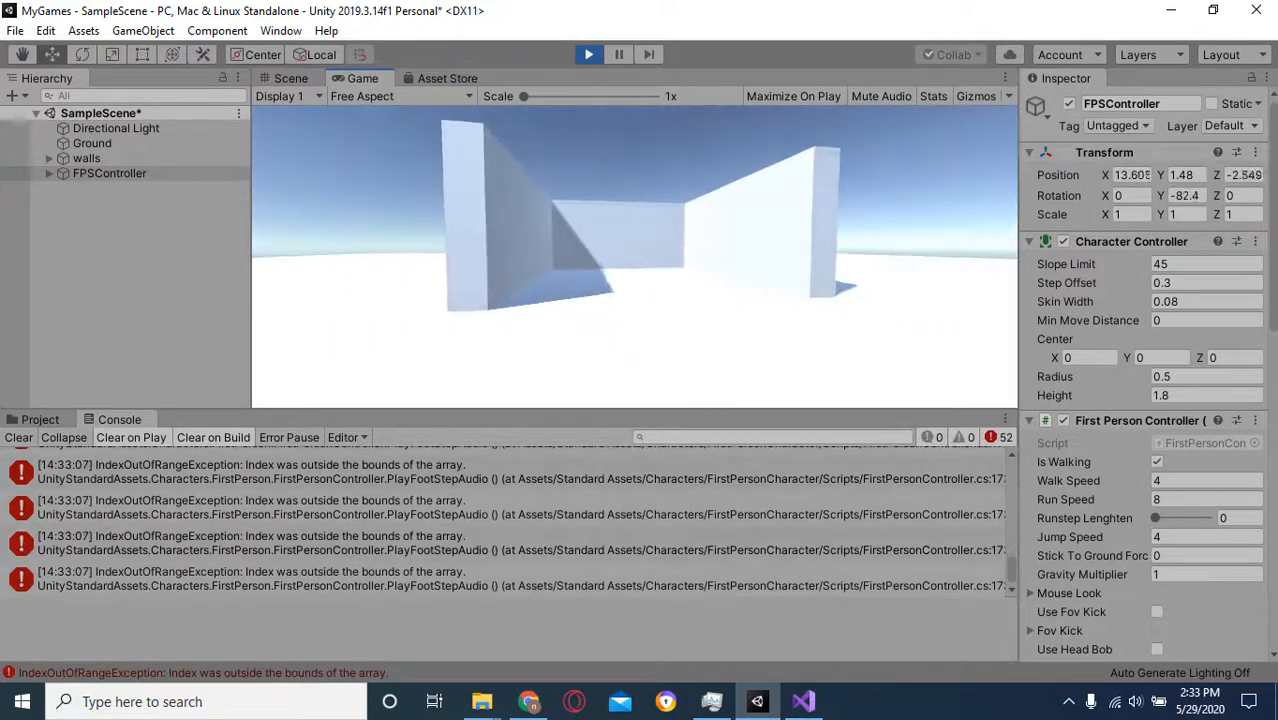
{"action": "key", "text": "w"}
{"action": "key", "text": "d"}
{"action": "key", "text": "space"}
{"action": "key", "text": "space"}
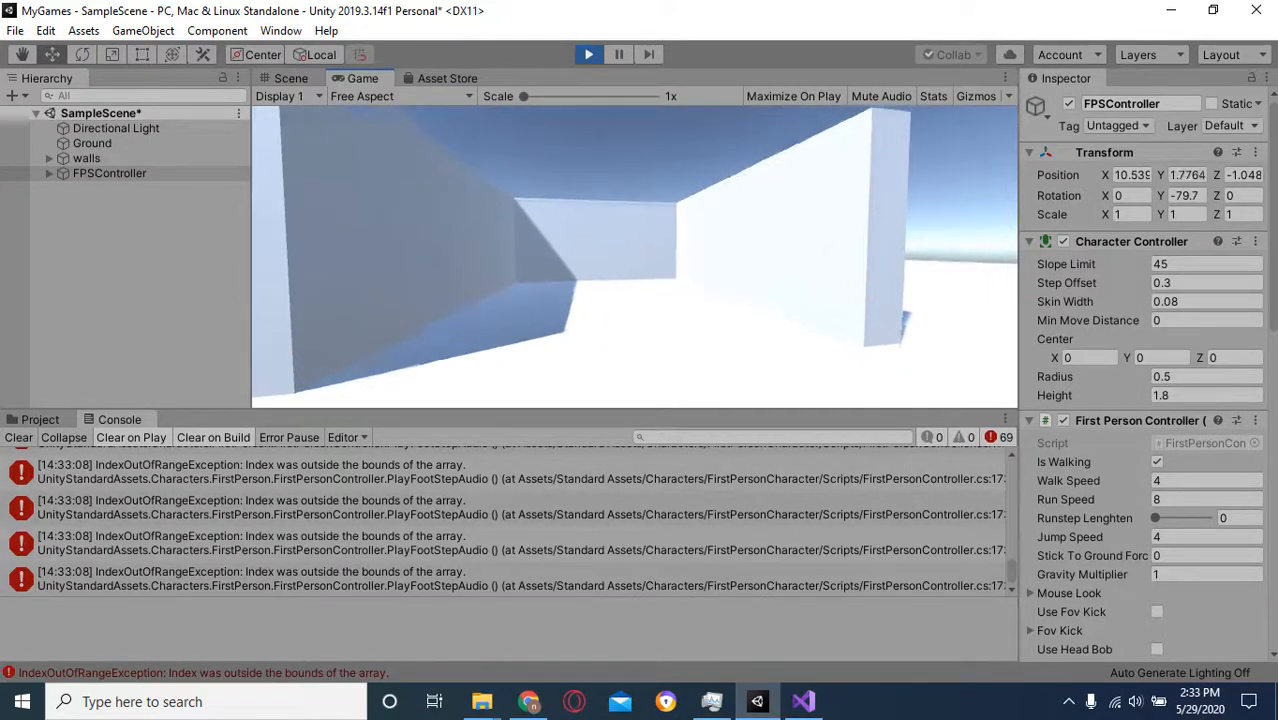
{"action": "key", "text": "a"}
{"action": "key", "text": "w"}
{"action": "key", "text": "s"}
{"action": "key", "text": "d"}
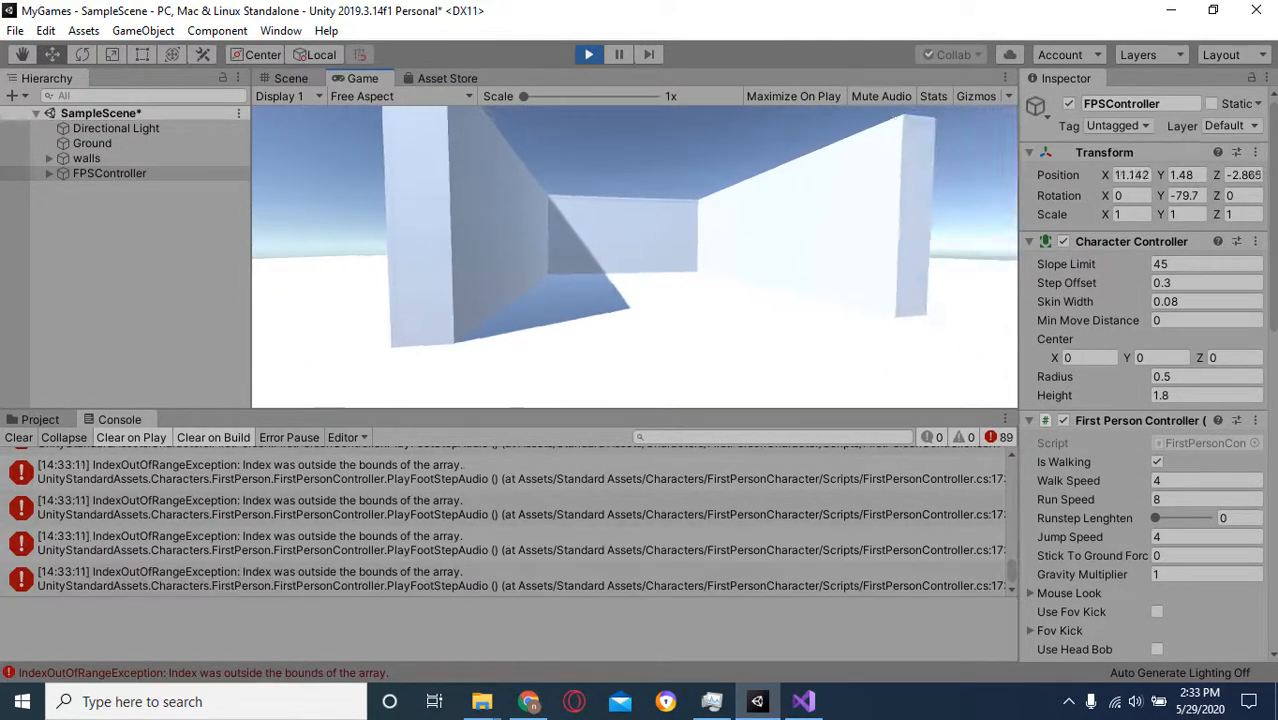
{"action": "key", "text": "w"}
{"action": "key", "text": "w"}
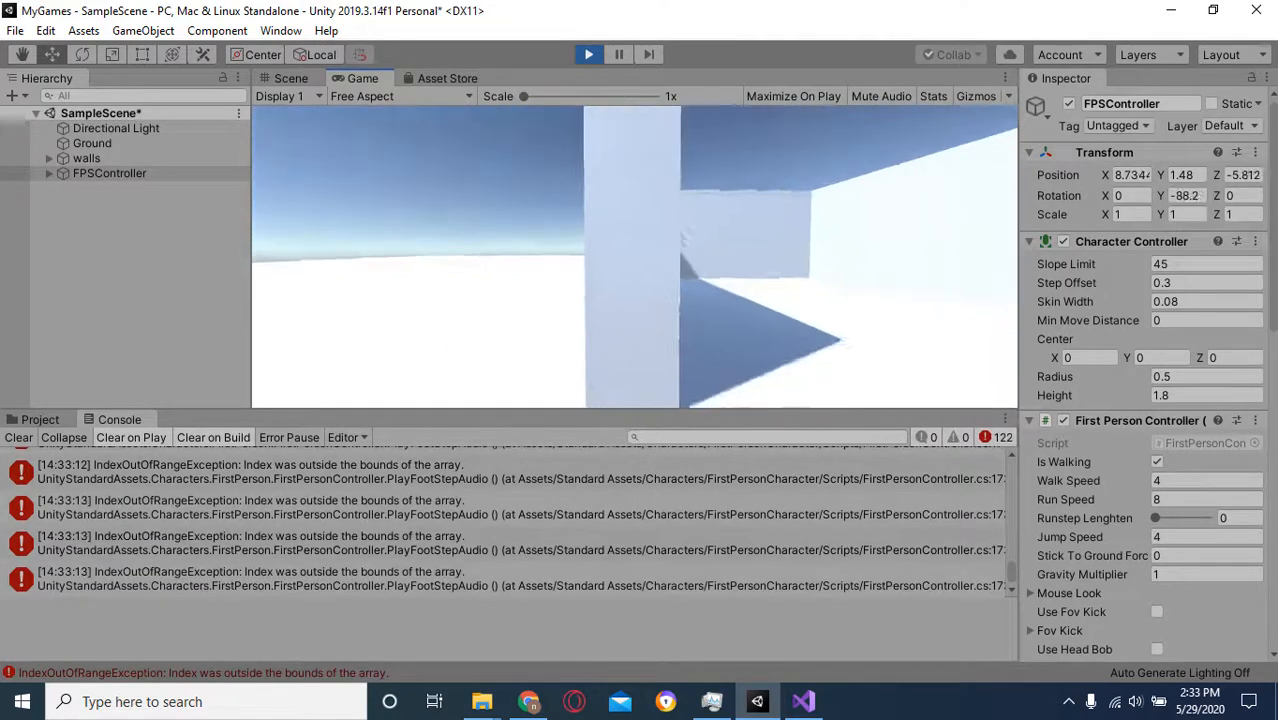
{"action": "key", "text": "ctrl+p"}
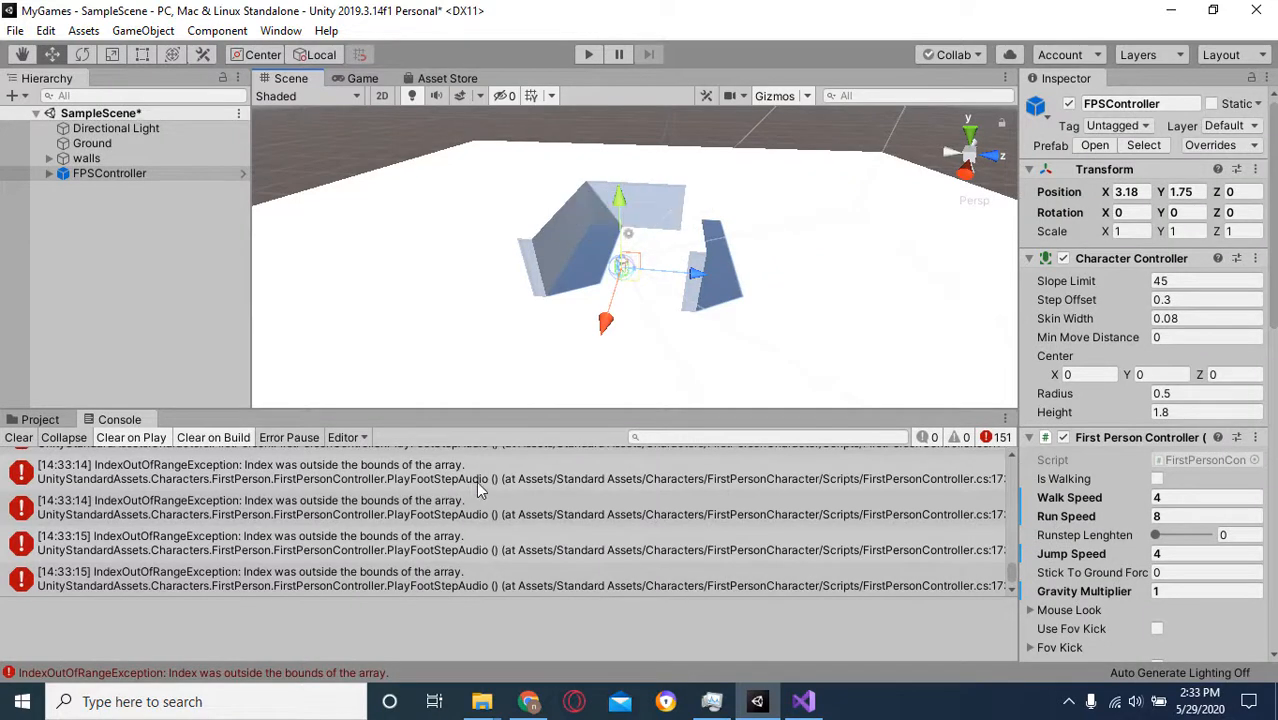
Examine the footstep audio error's details and set the FPSController's Footstep Sounds size to 4
{"action": "left_click", "coordinate": [474, 480]}
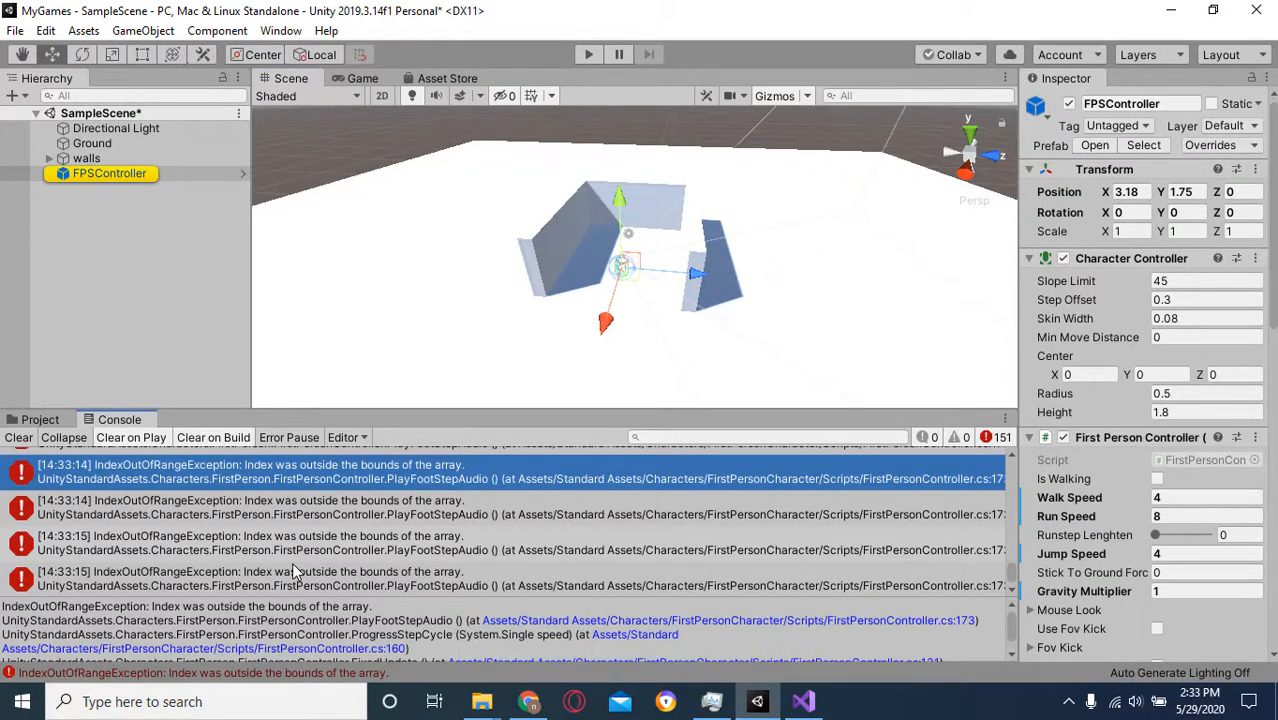
{"action": "left_click", "coordinate": [120, 174]}
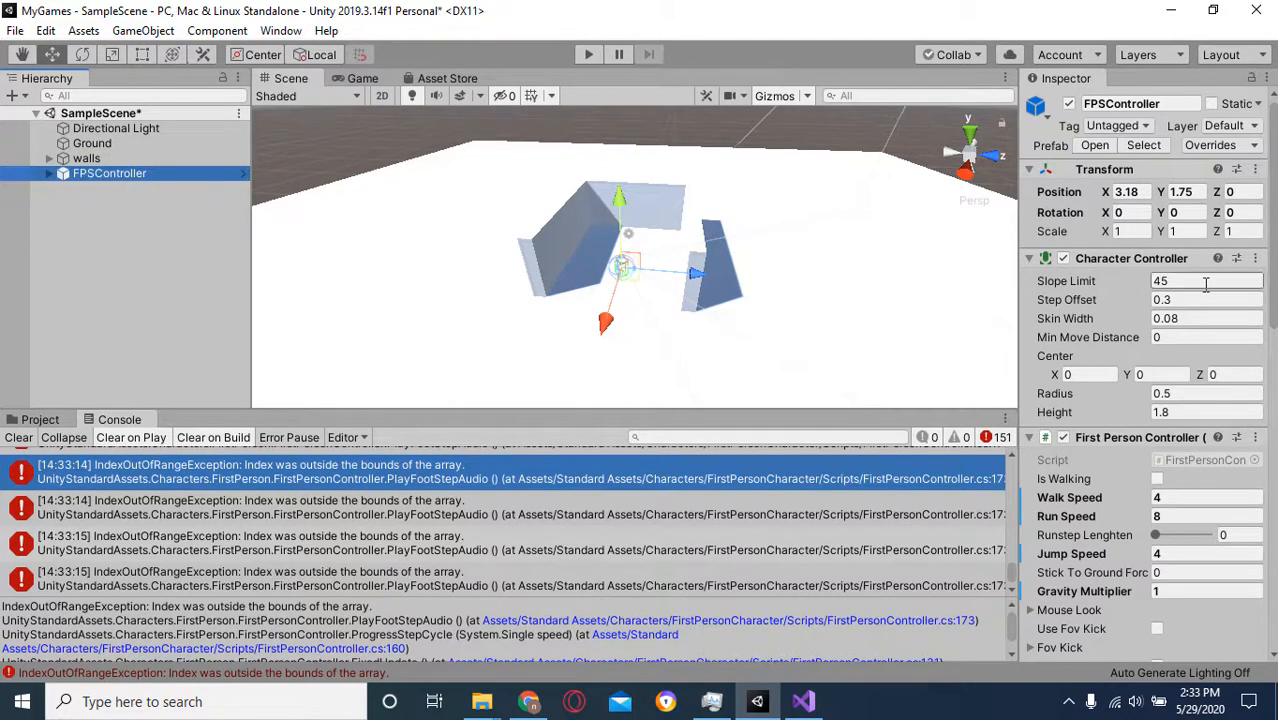
{"action": "scroll", "coordinate": [1158, 281], "scroll_direction": "down", "scroll_amount": 5}
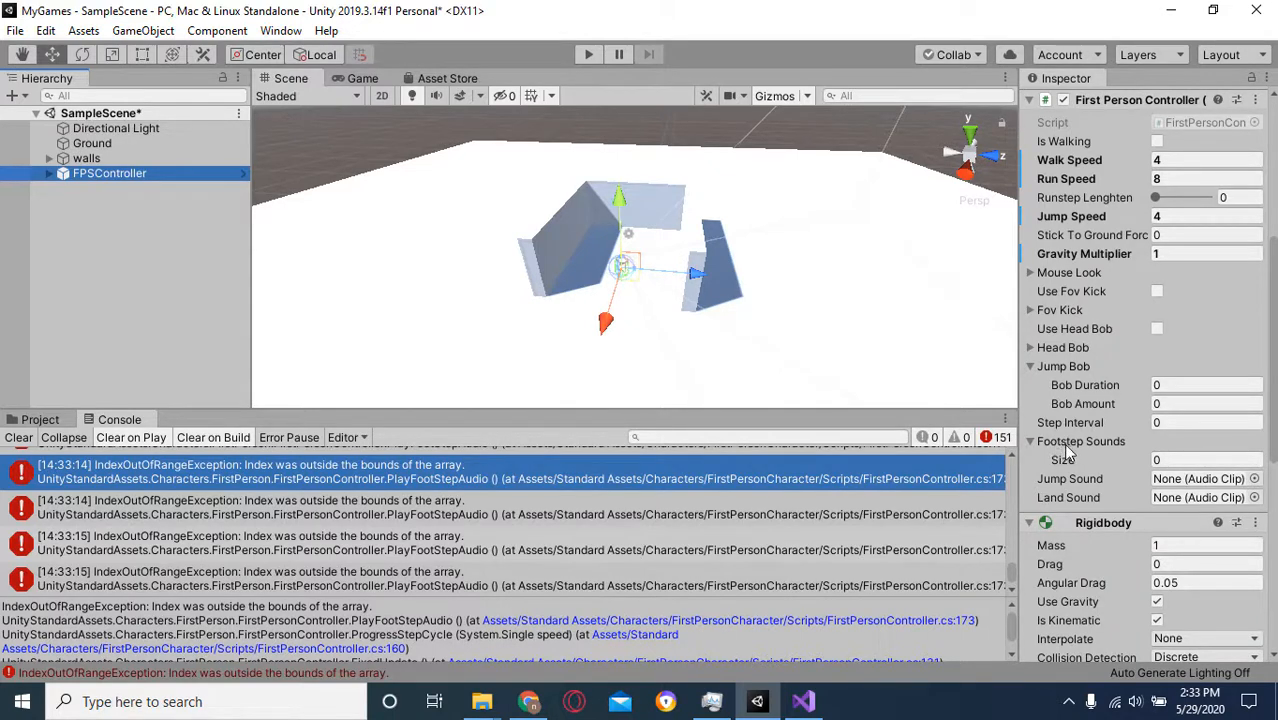
{"action": "left_click", "coordinate": [1155, 459]}
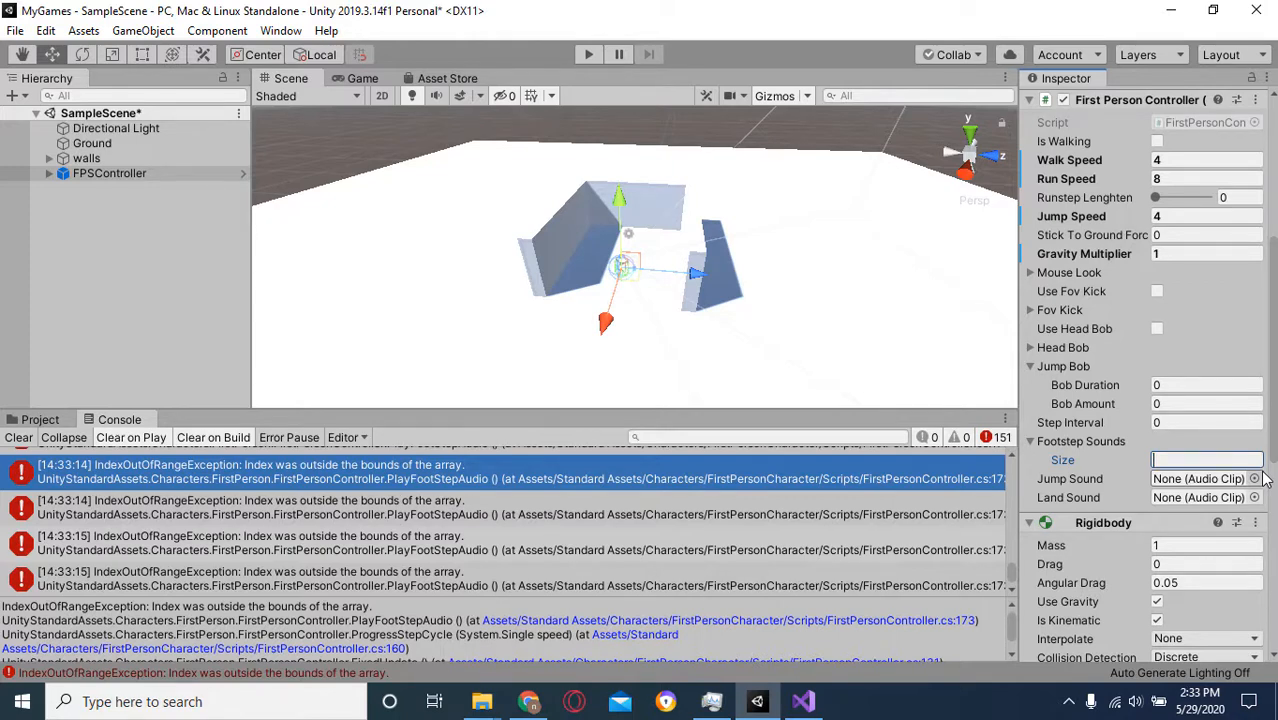
{"action": "type", "text": "4"}
{"action": "key", "text": "Return"}
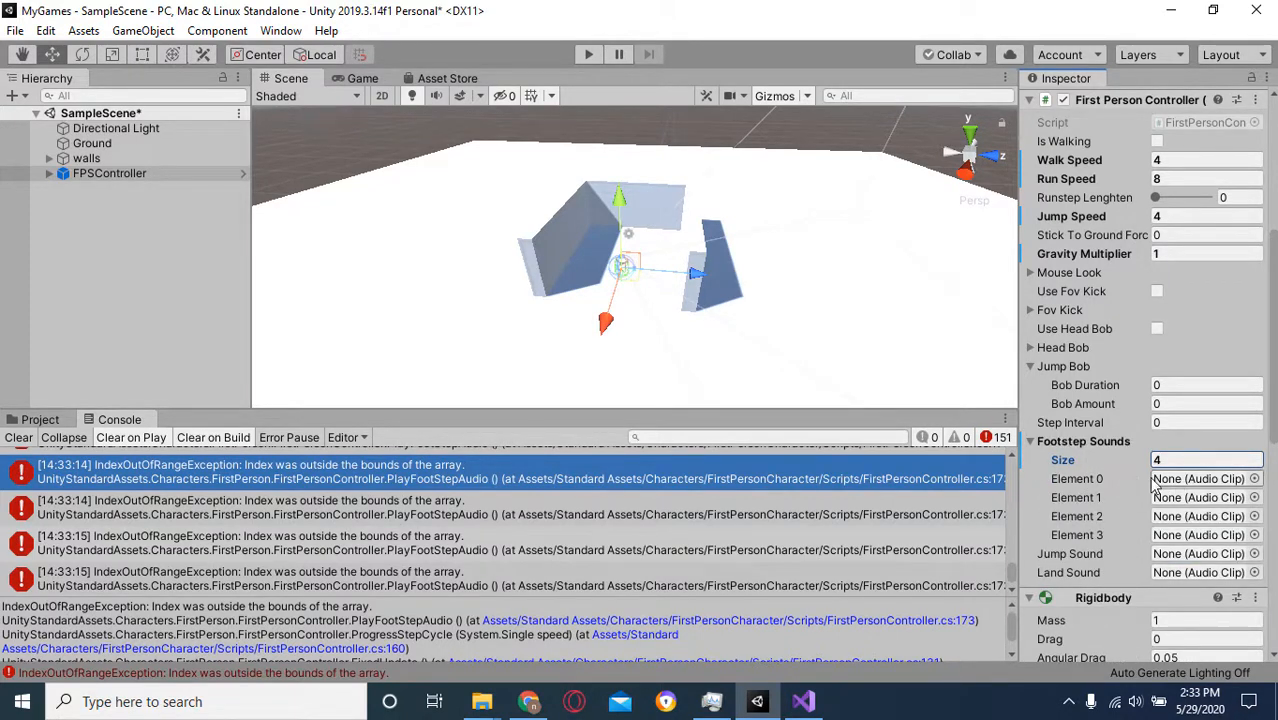
Assign the Footstep01, Footstep02 and Footstep03 clips to Elements 0, 1 and 2 of Footstep Sounds
{"action": "left_click", "coordinate": [1254, 479]}
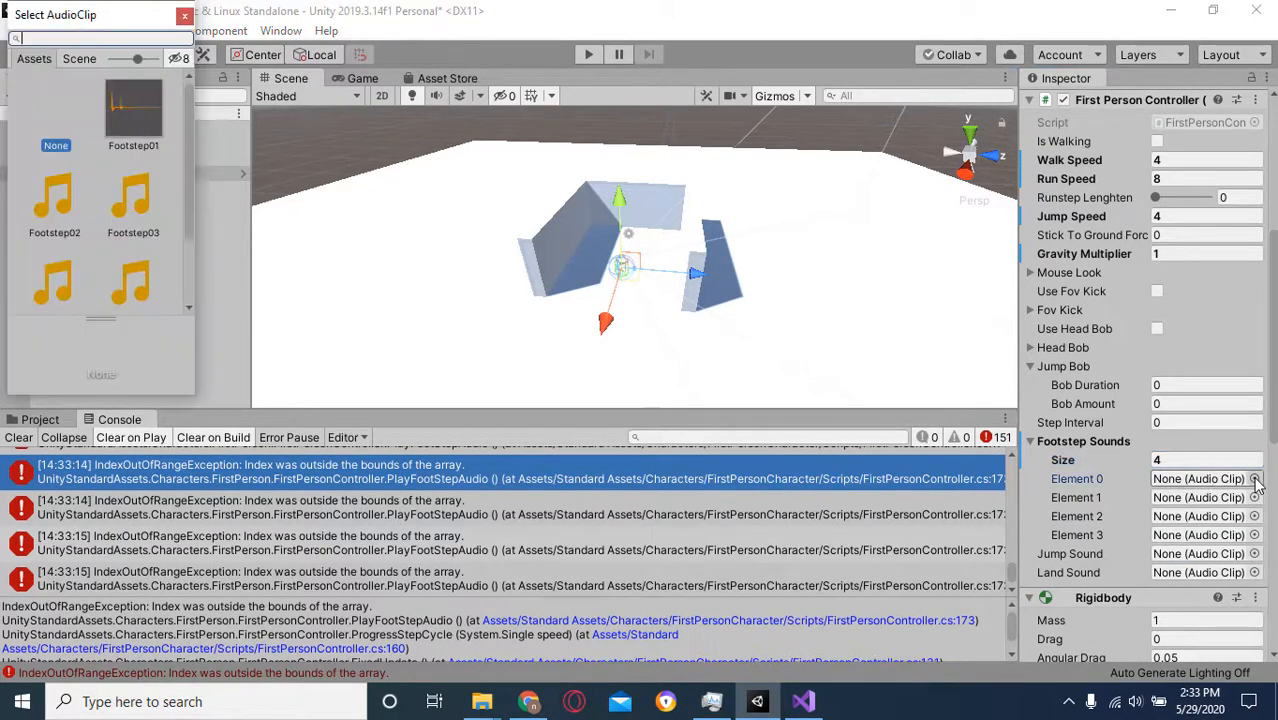
{"action": "double_click", "coordinate": [141, 118]}
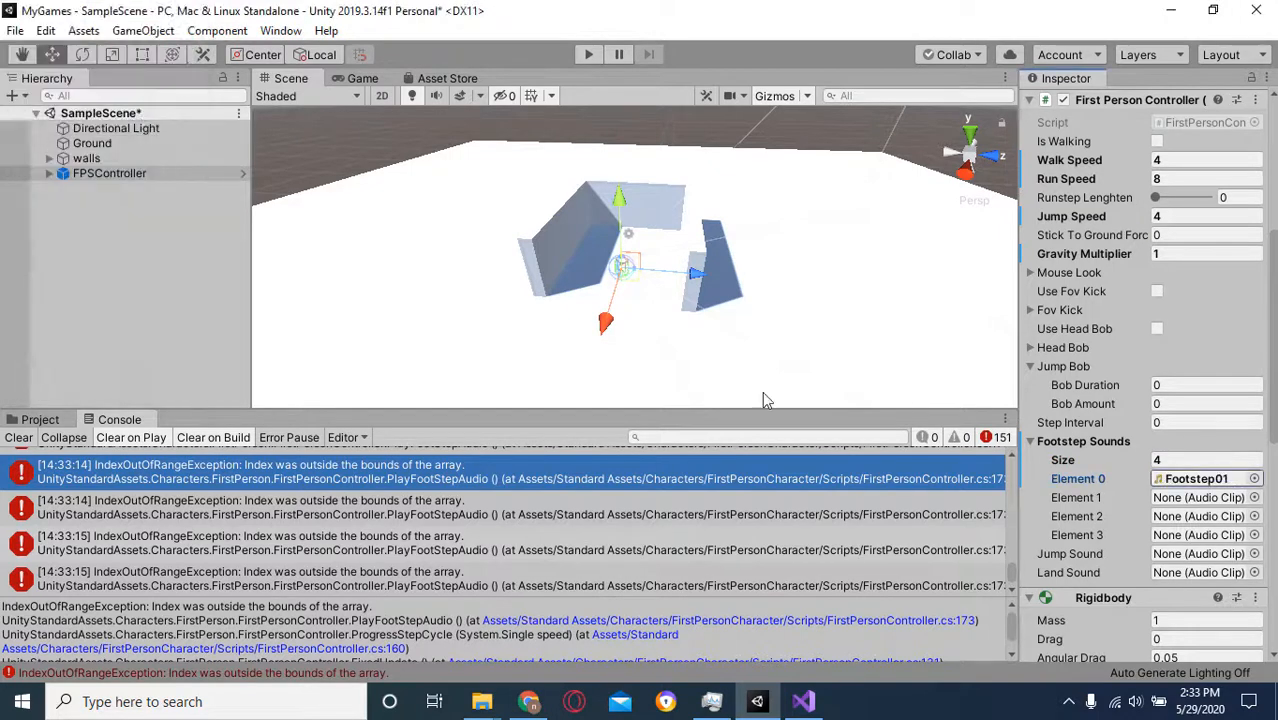
{"action": "left_click", "coordinate": [1254, 497]}
{"action": "double_click", "coordinate": [56, 195]}
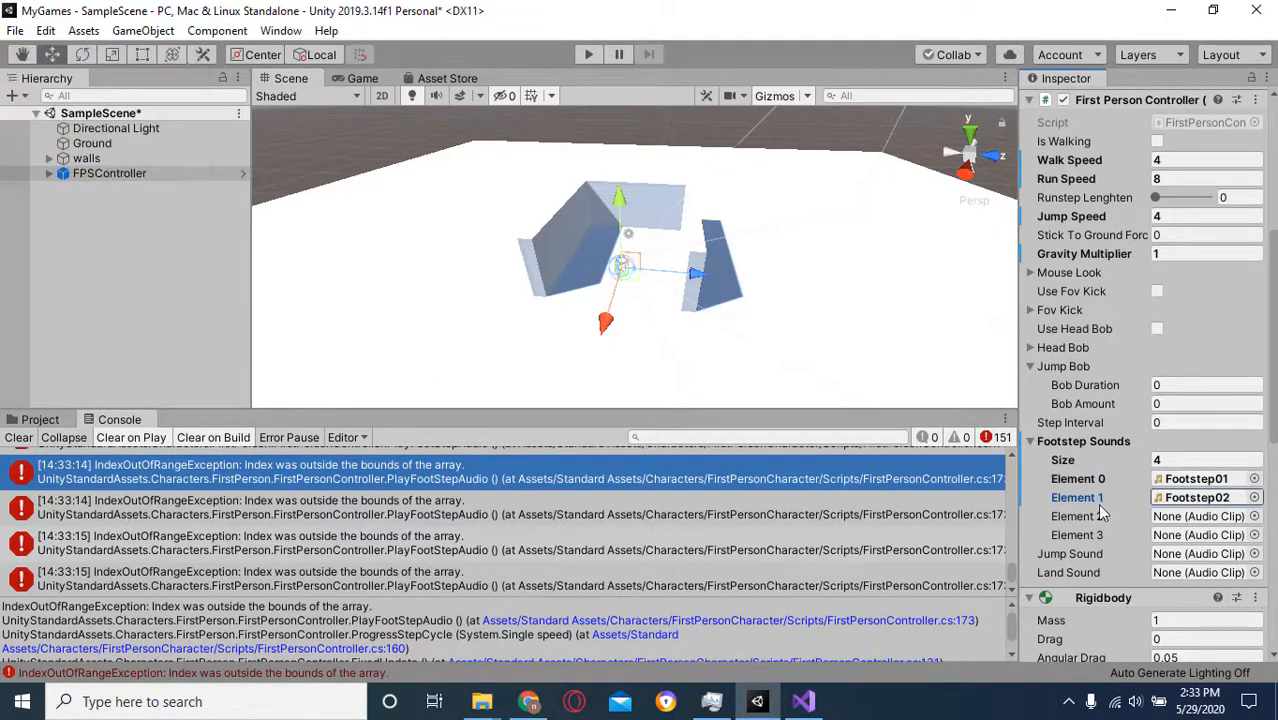
{"action": "left_click", "coordinate": [1254, 516]}
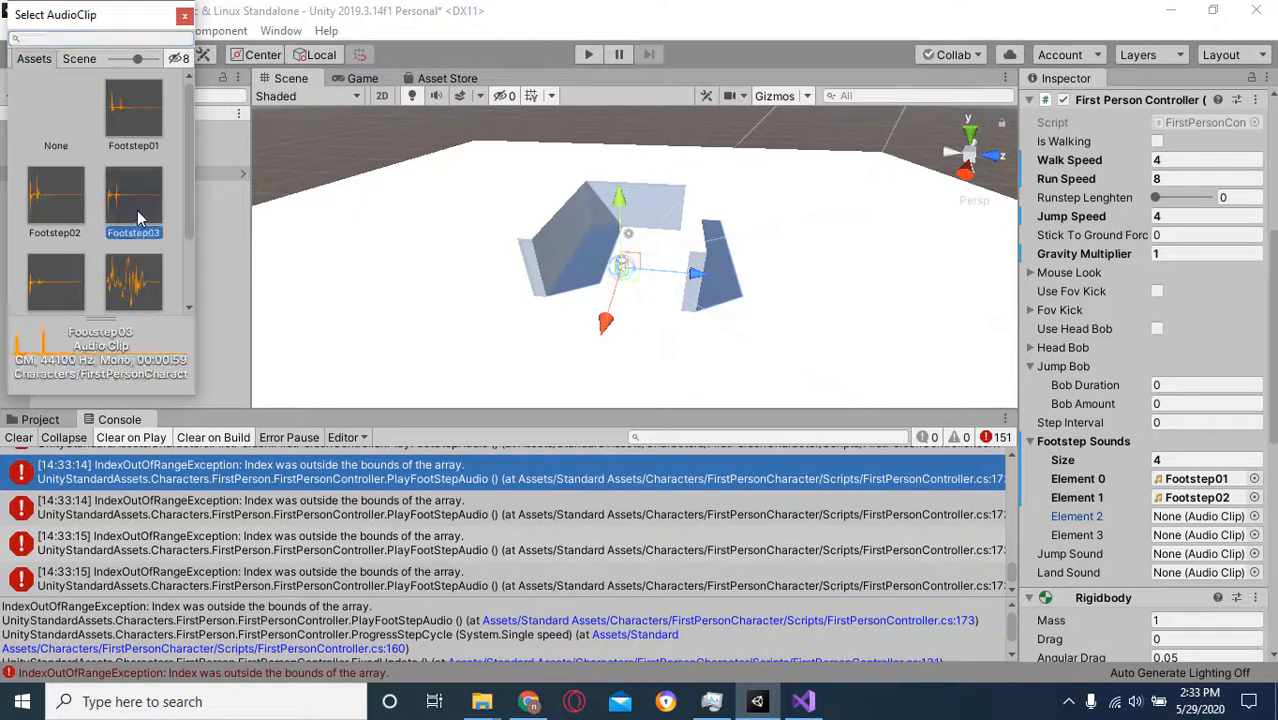
{"action": "double_click", "coordinate": [124, 212]}
Assign the Footstep04 clip to Element 3 of the FPSController's Footstep Sounds
{"action": "left_click", "coordinate": [1254, 535]}
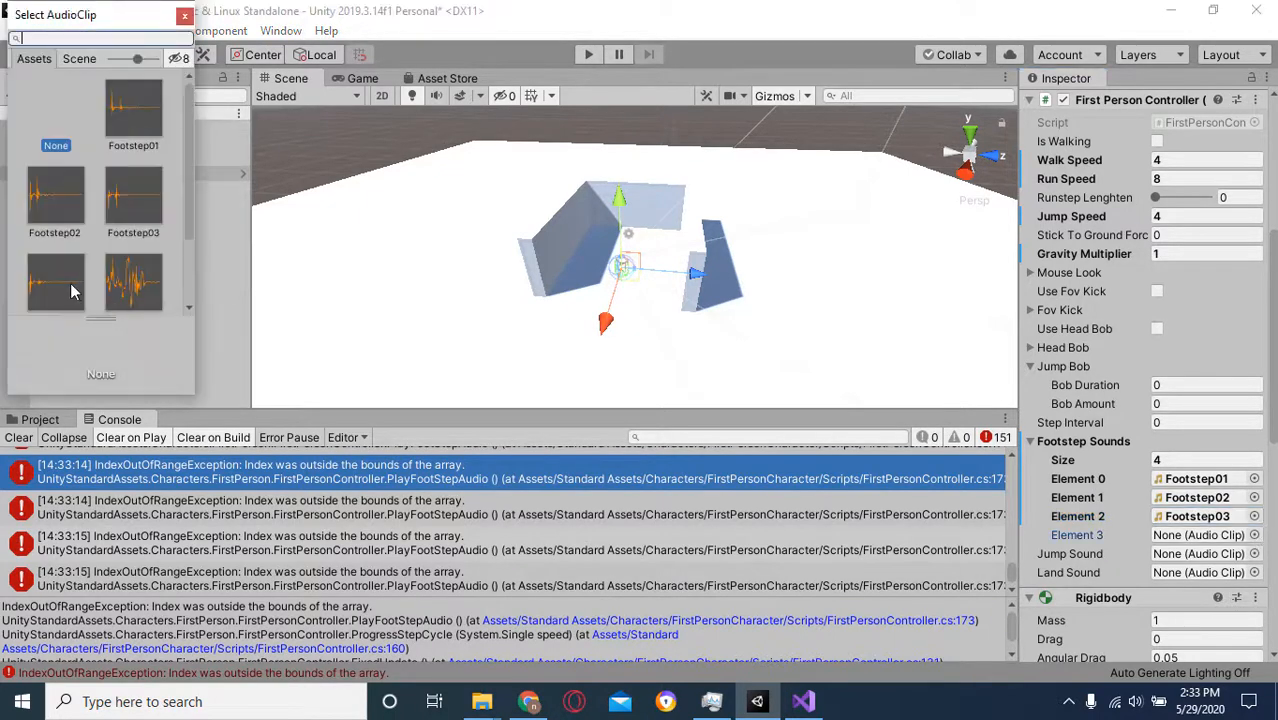
{"action": "scroll", "coordinate": [81, 213], "scroll_direction": "down", "scroll_amount": 1}
{"action": "double_click", "coordinate": [64, 228]}
{"action": "left_click", "coordinate": [64, 228]}
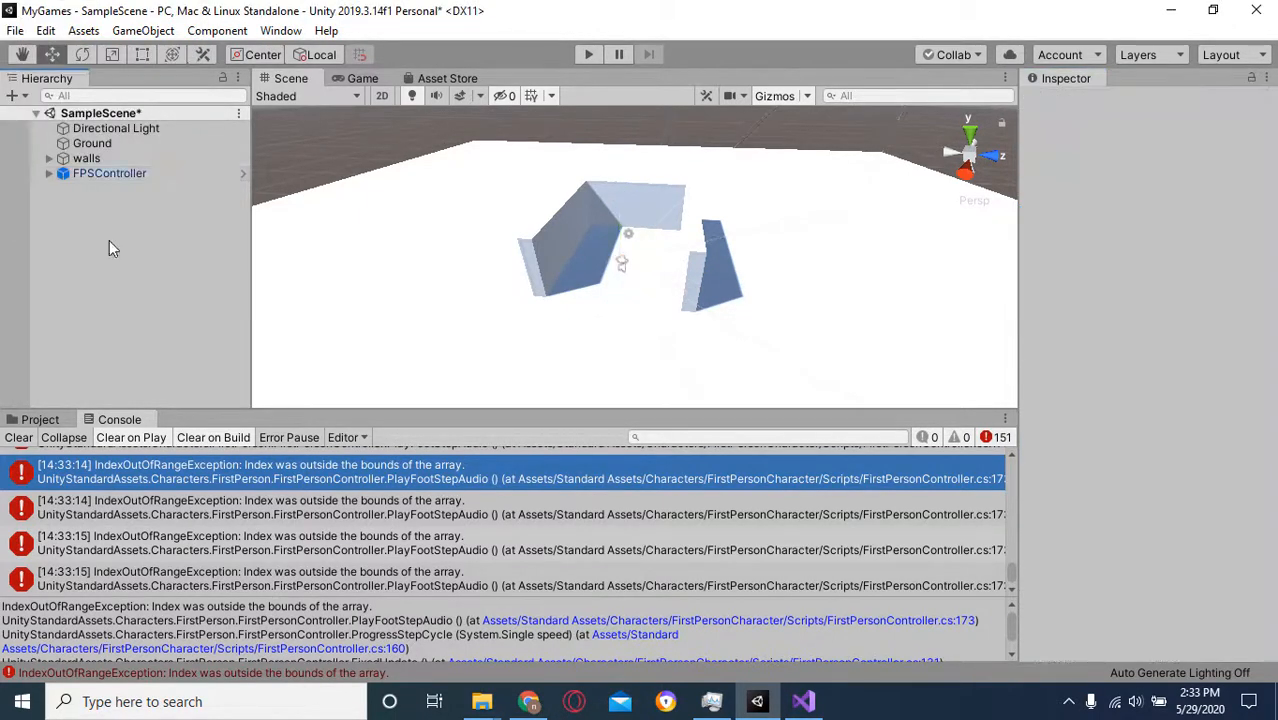
{"action": "left_click", "coordinate": [132, 177]}
{"action": "scroll", "coordinate": [1217, 355], "scroll_direction": "down", "scroll_amount": 10}
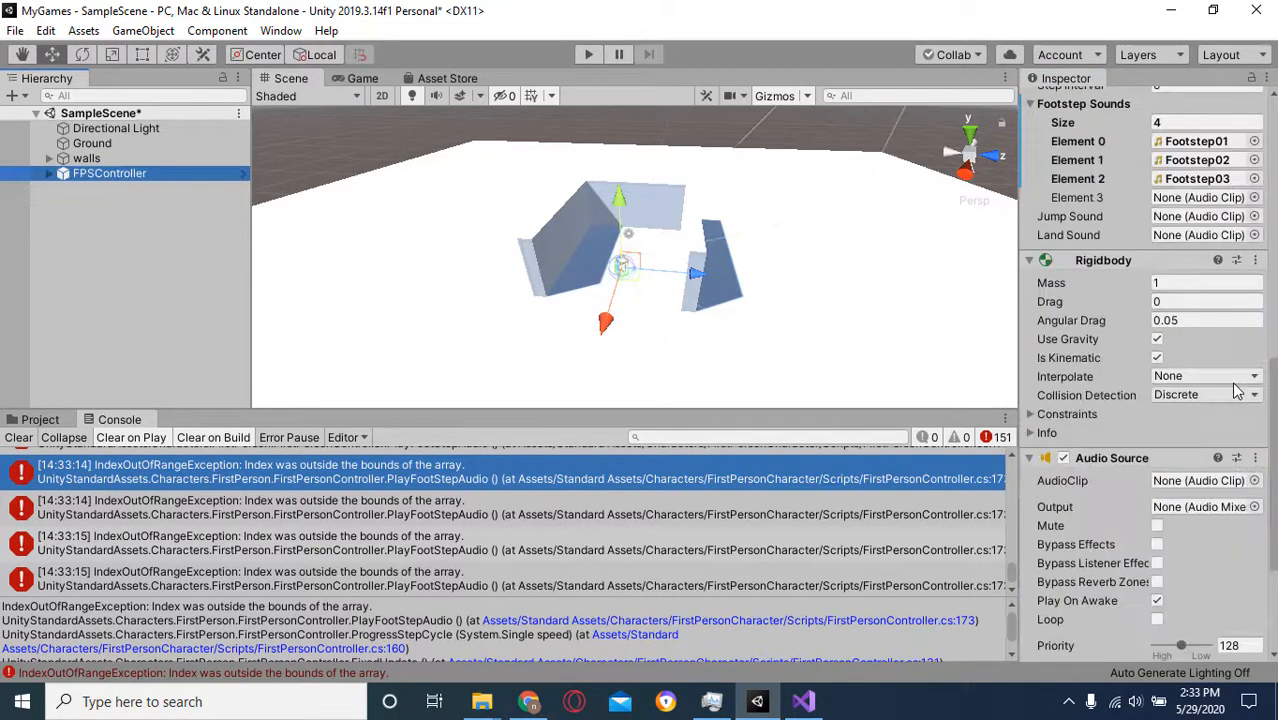
{"action": "scroll", "coordinate": [1217, 355], "scroll_direction": "up", "scroll_amount": 3}
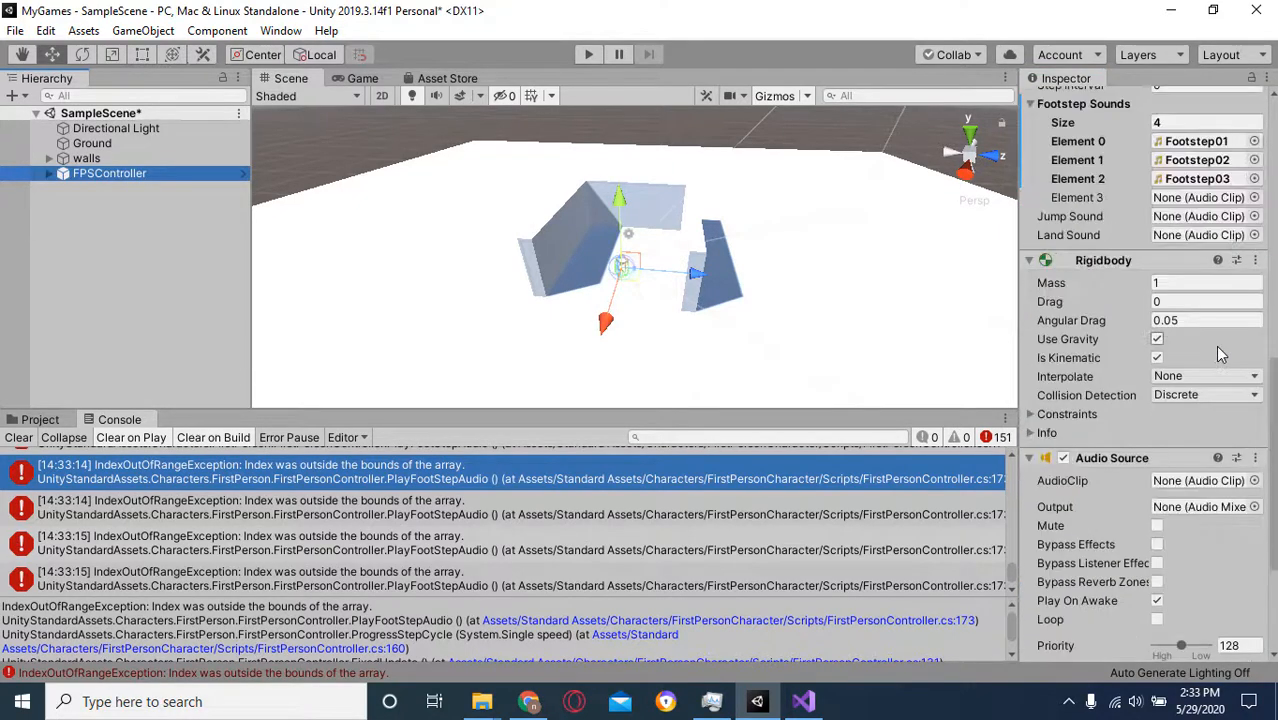
{"action": "left_click", "coordinate": [1254, 197]}
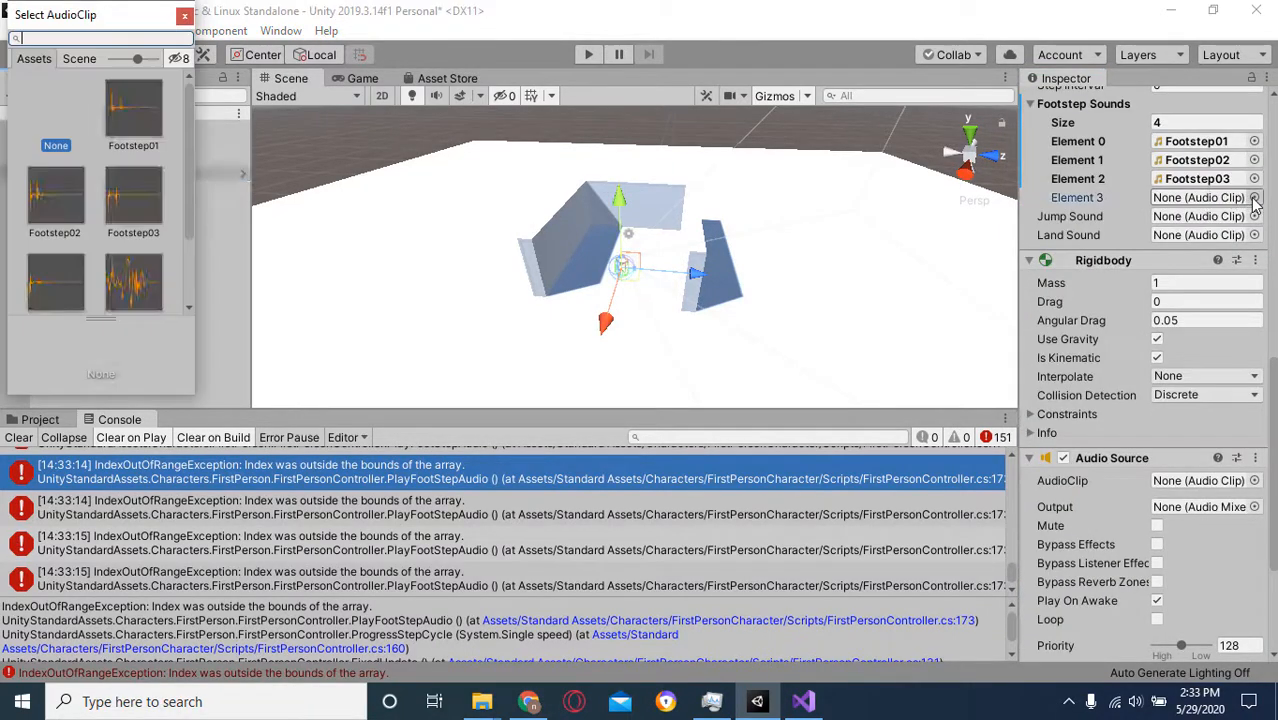
{"action": "double_click", "coordinate": [56, 280]}
Test-play the scene with the footstep clips by walking the character around the walls, and stop it
{"action": "left_click", "coordinate": [594, 55]}
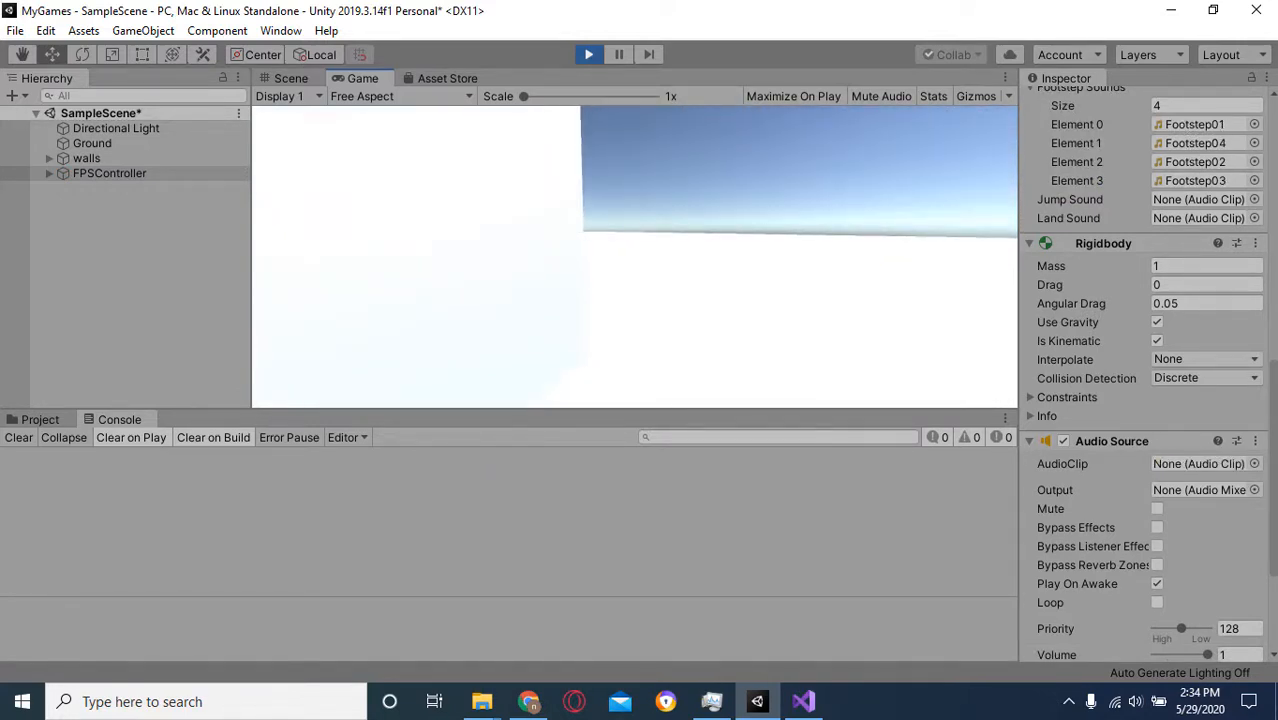
{"action": "key", "text": "w"}
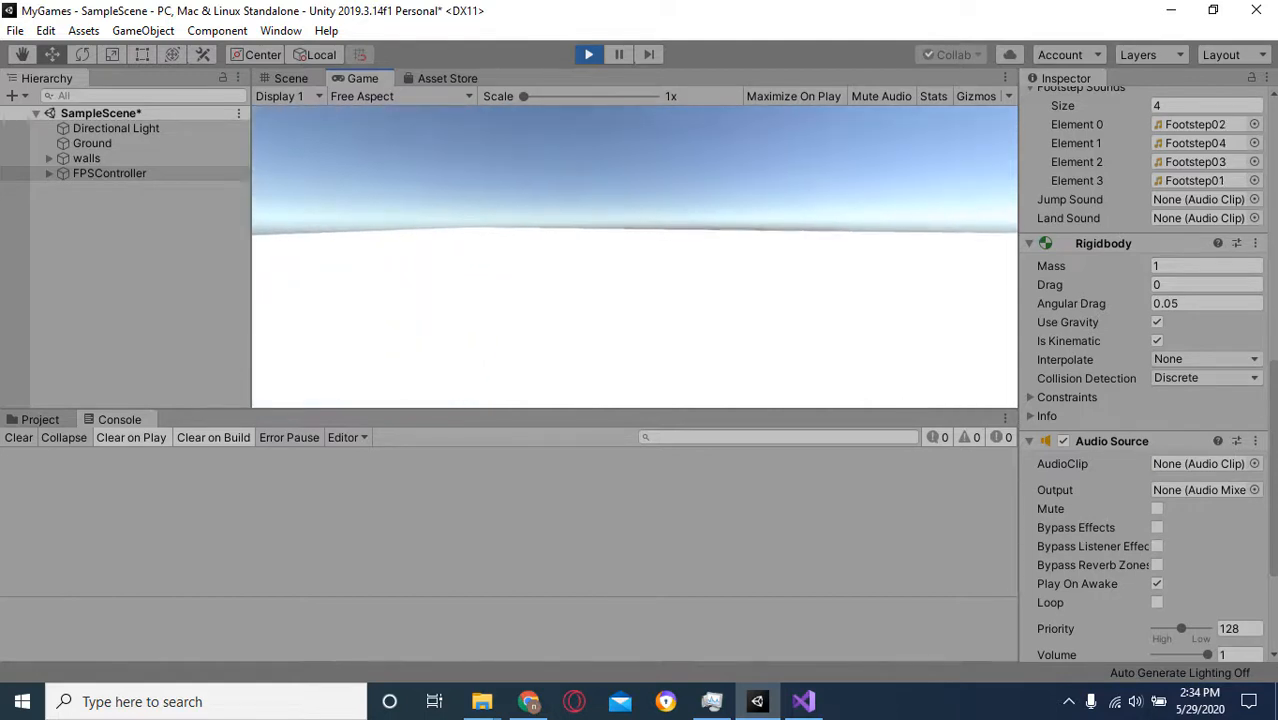
{"action": "key", "text": "s"}
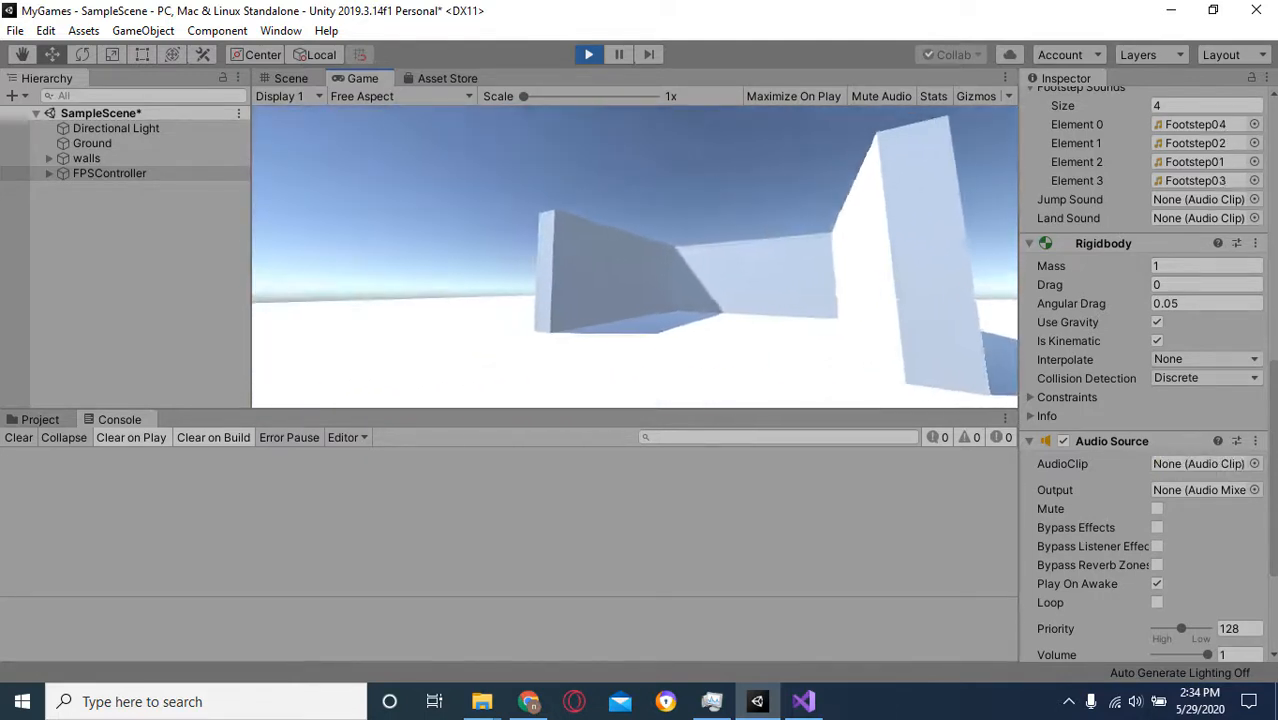
{"action": "key", "text": "w"}
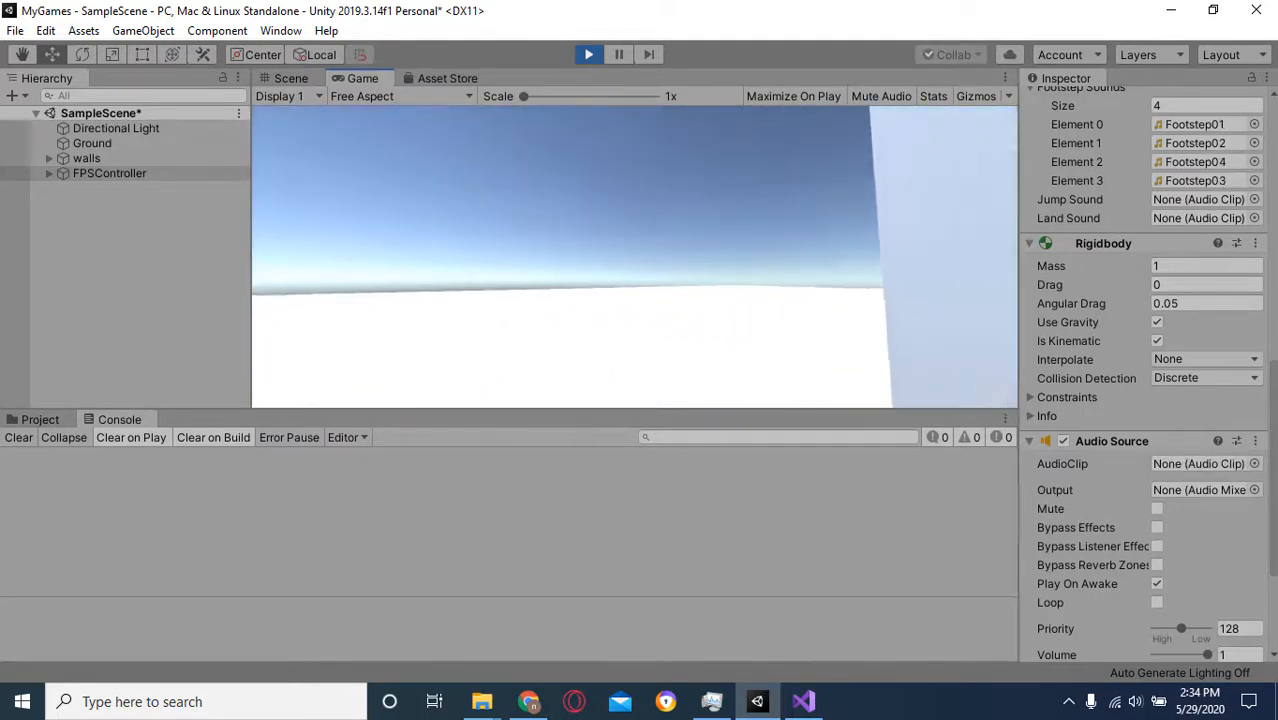
{"action": "key", "text": "w"}
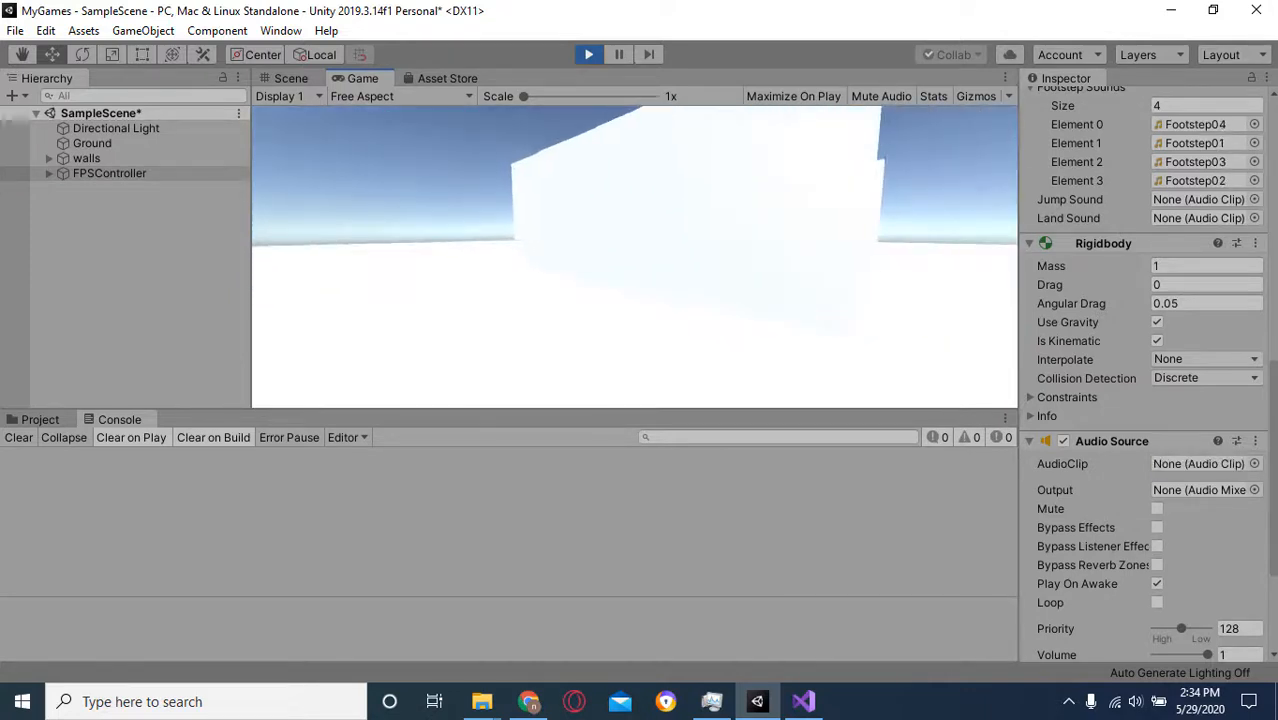
{"action": "key", "text": "Escape"}
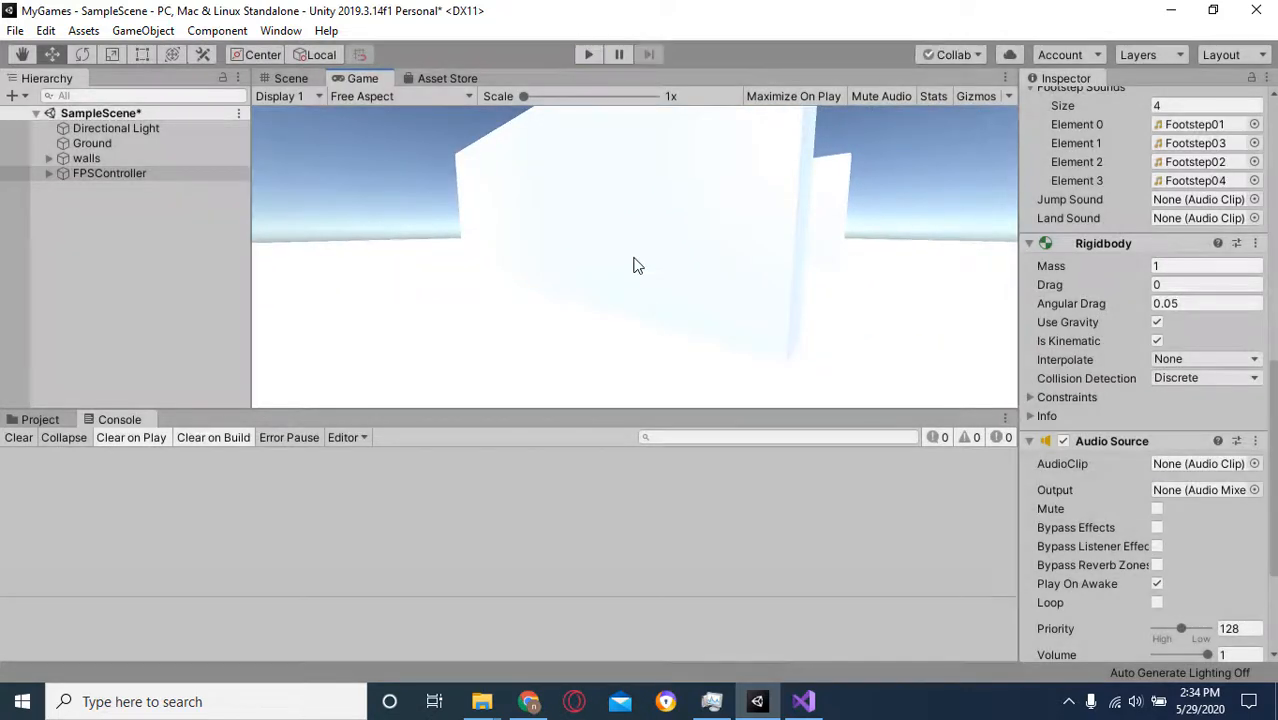
{"action": "left_click", "coordinate": [588, 54]}
Mute the FPSController's Audio Source and test-play the scene by moving the character in all directions, stopping it at the end
{"action": "scroll", "coordinate": [1101, 404], "scroll_direction": "down", "scroll_amount": 4}
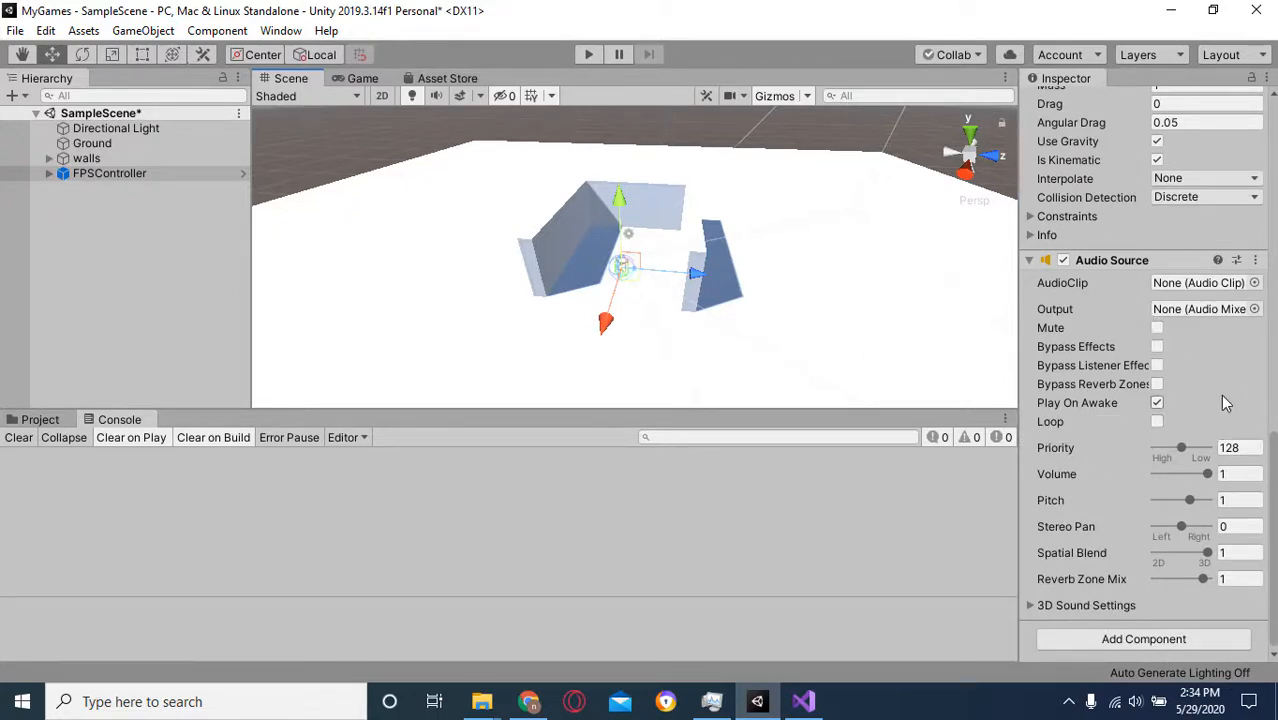
{"action": "left_click", "coordinate": [1157, 330]}
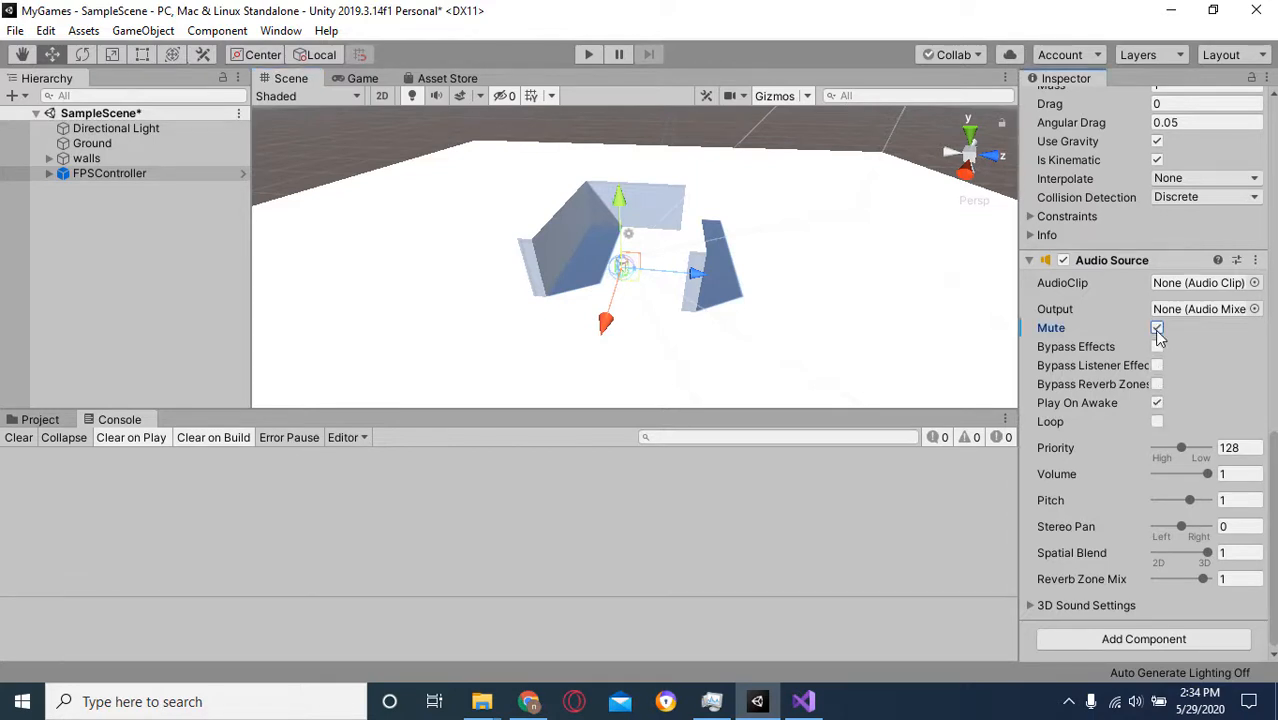
{"action": "left_click", "coordinate": [586, 55]}
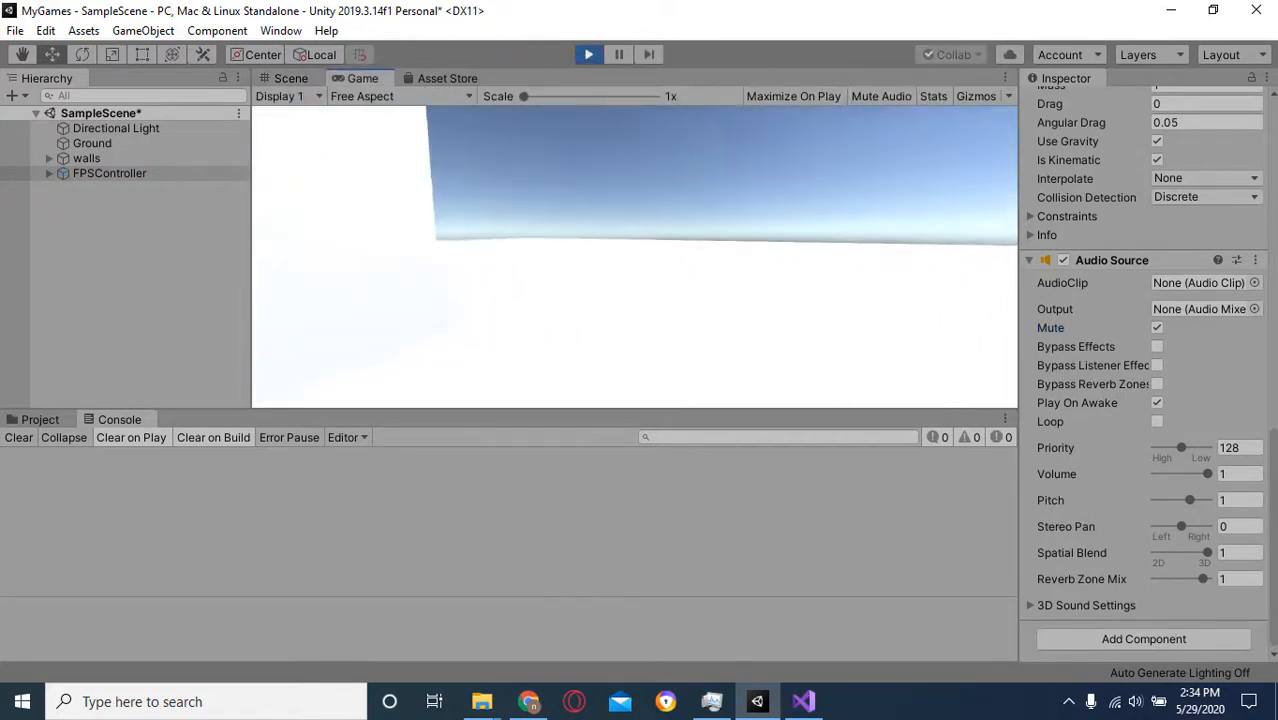
{"action": "key", "text": "s"}
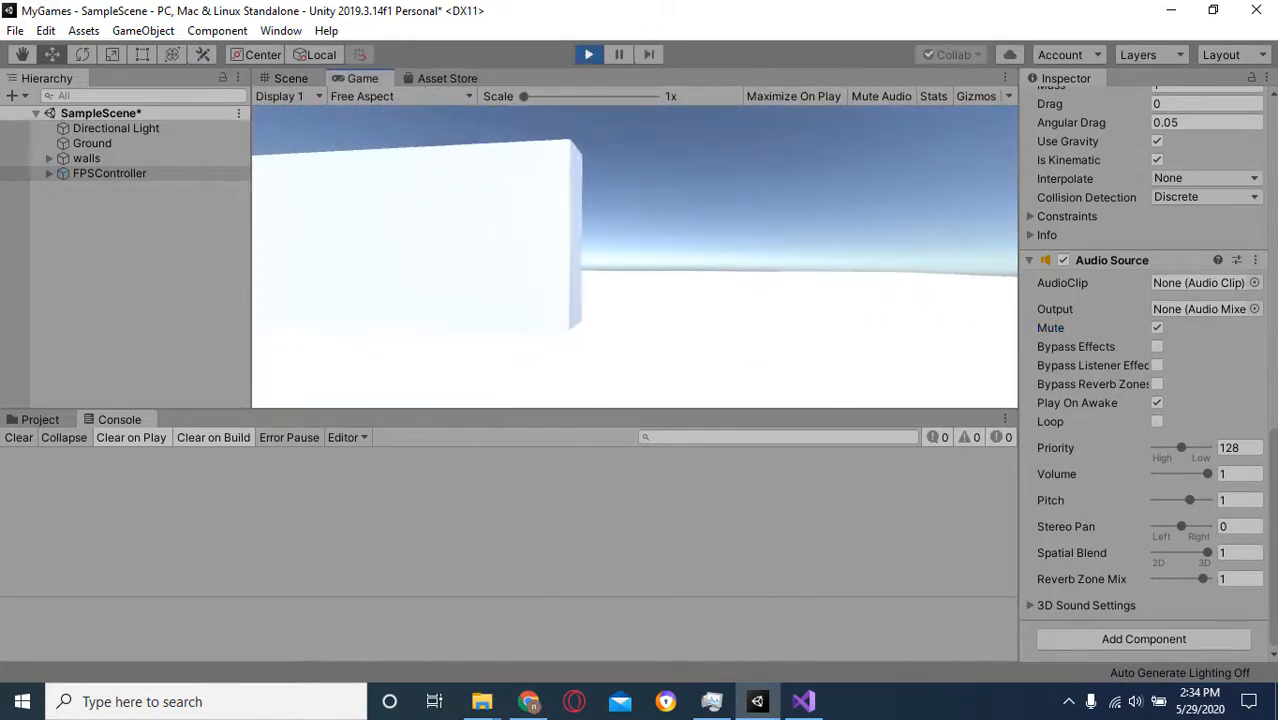
{"action": "key", "text": "a"}
{"action": "key", "text": "s"}
{"action": "key", "text": "d"}
{"action": "key", "text": "w"}
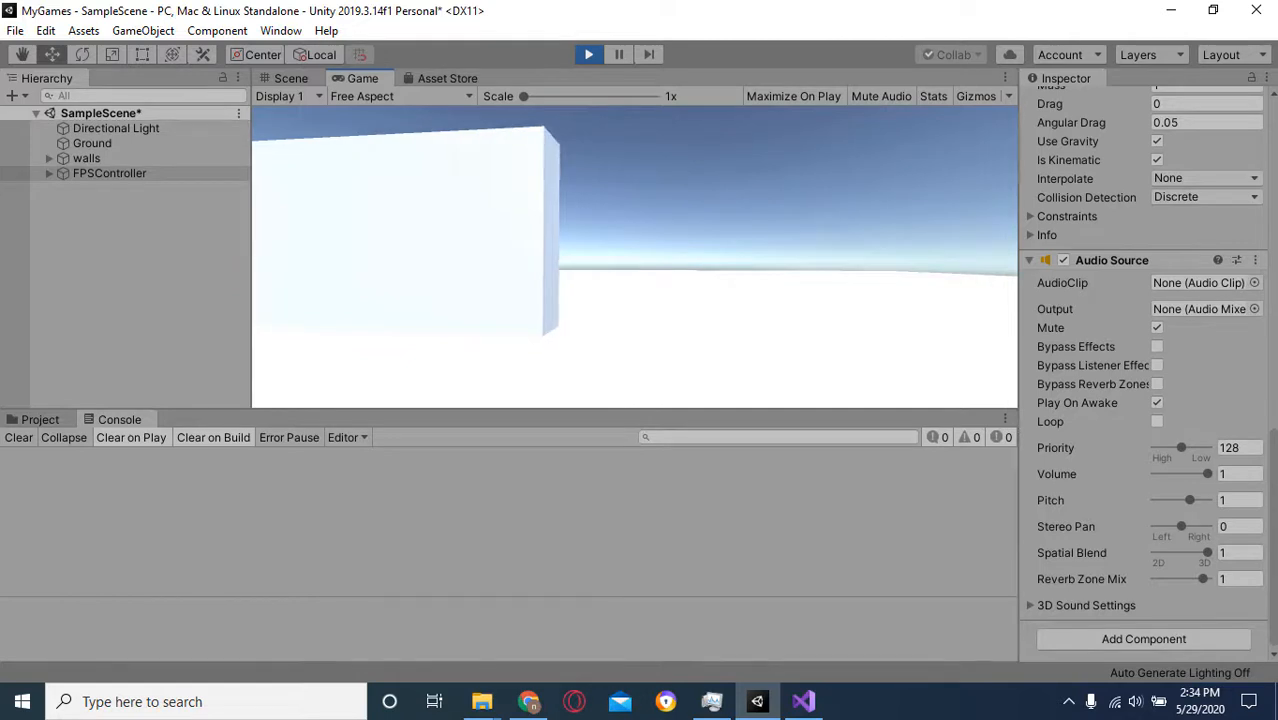
{"action": "key", "text": "ctrl+p"}
{"action": "scroll", "coordinate": [635, 262], "scroll_direction": "down", "scroll_amount": 4}
{"action": "scroll", "coordinate": [570, 266], "scroll_direction": "up", "scroll_amount": 3}
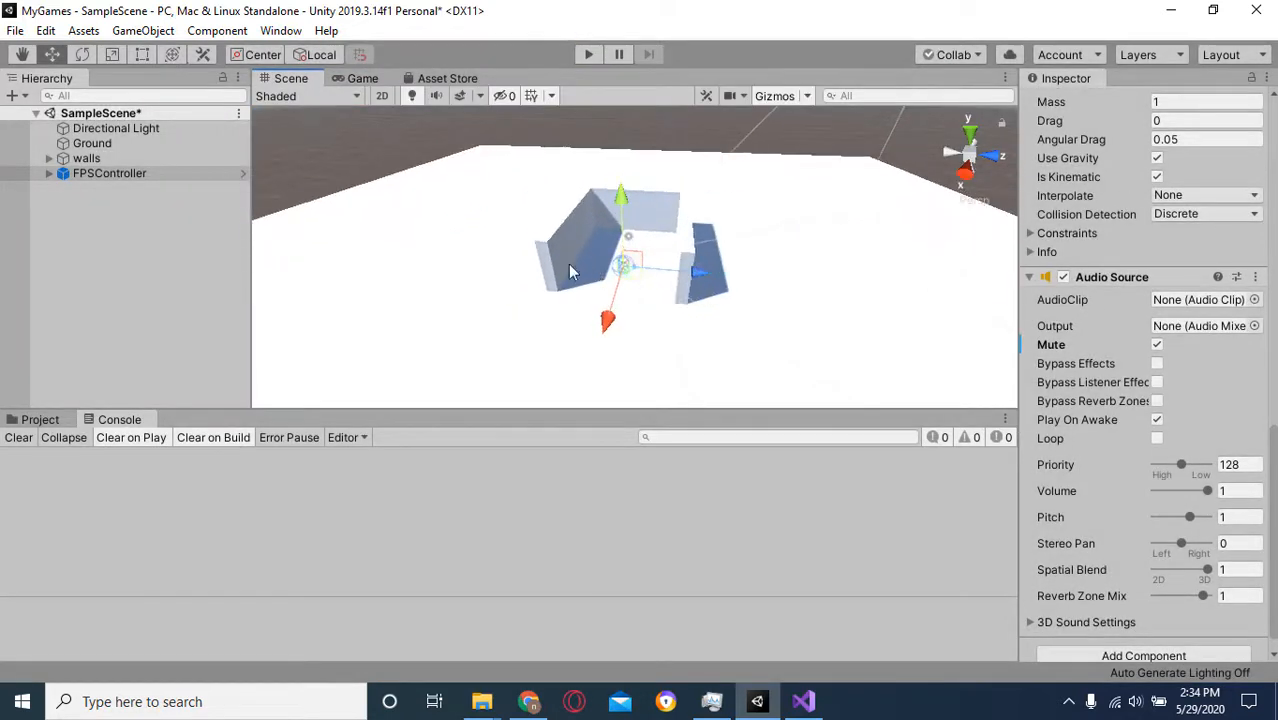
{"action": "scroll", "coordinate": [550, 262], "scroll_direction": "up", "scroll_amount": 3}
{"action": "scroll", "coordinate": [528, 257], "scroll_direction": "down", "scroll_amount": 4}
{"action": "right_click_drag", "start_coordinate": [420, 251], "coordinate": [463, 222]}
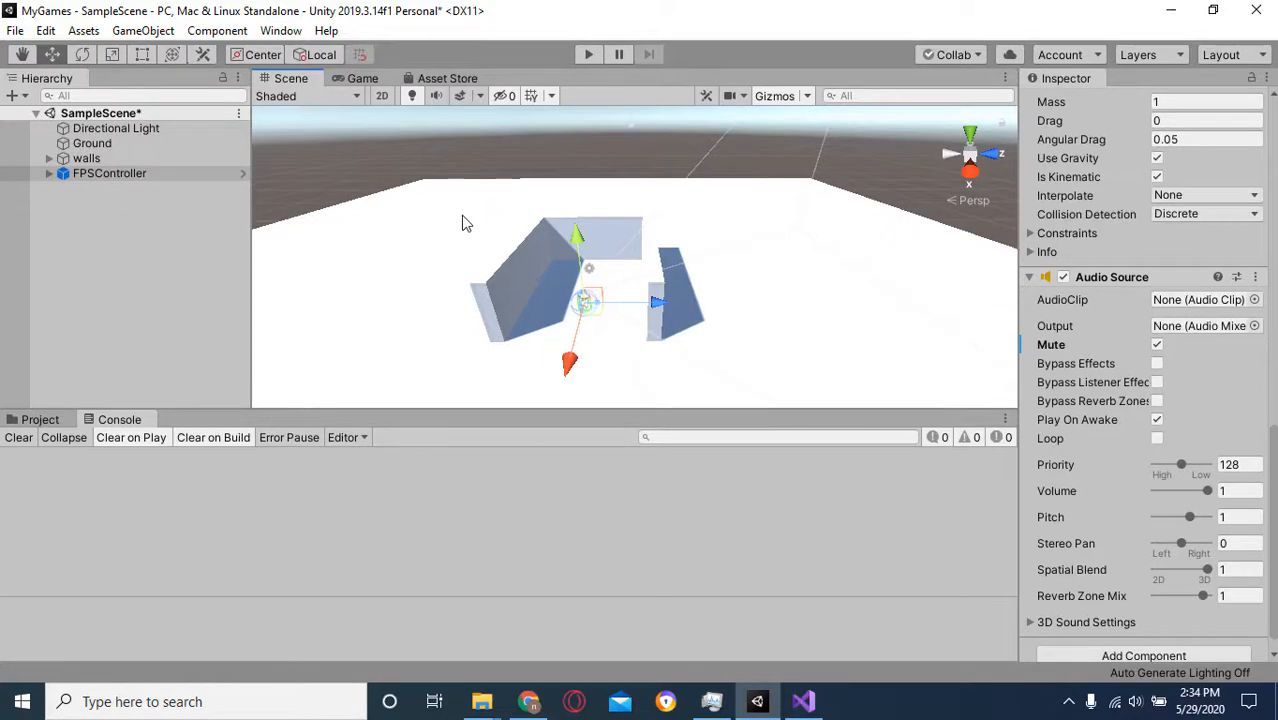